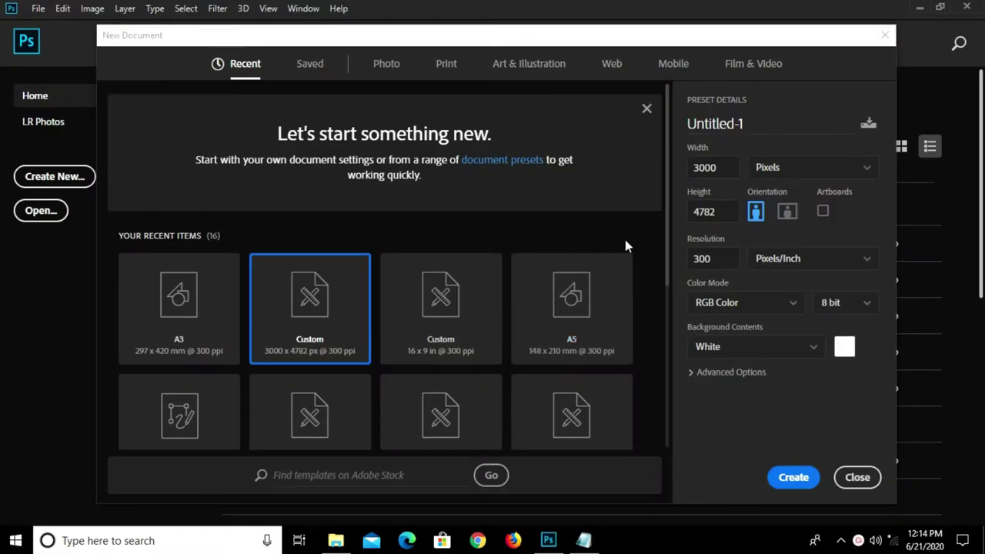
- Create a new 3000 × 4782 px, 300 ppi portrait document
click(691, 169)
double_click(721, 167)
double_click(715, 211)
click(695, 261)
click(795, 480)
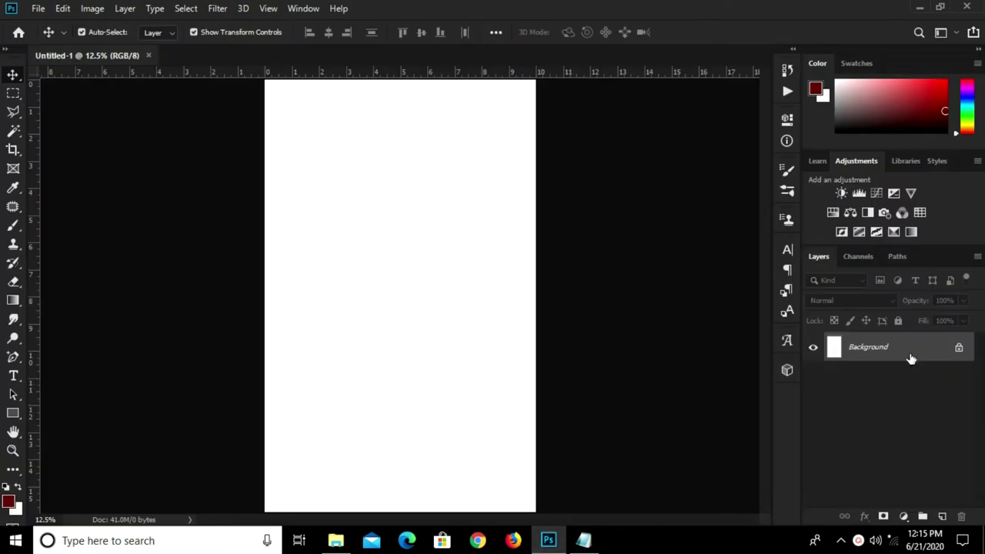
- Unlock the background as Layer 0 and add an empty Layer 1 above it
double_click(905, 359)
click(606, 154)
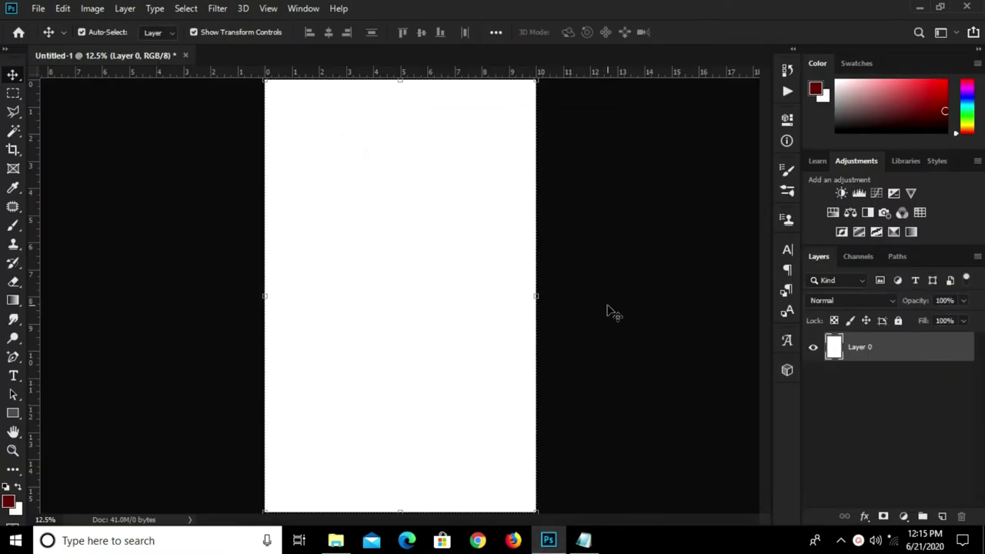
click(938, 444)
click(943, 517)
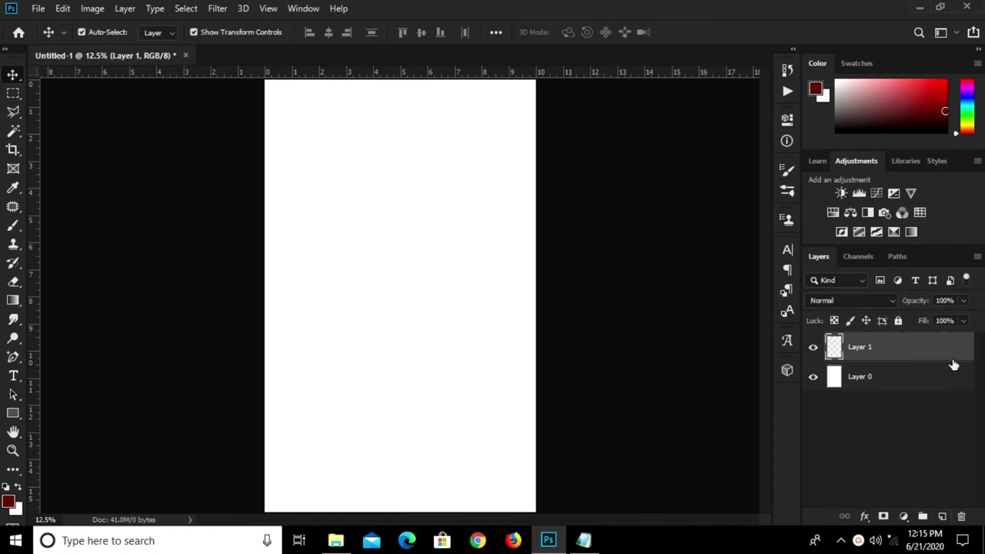
key(ctrl+0)
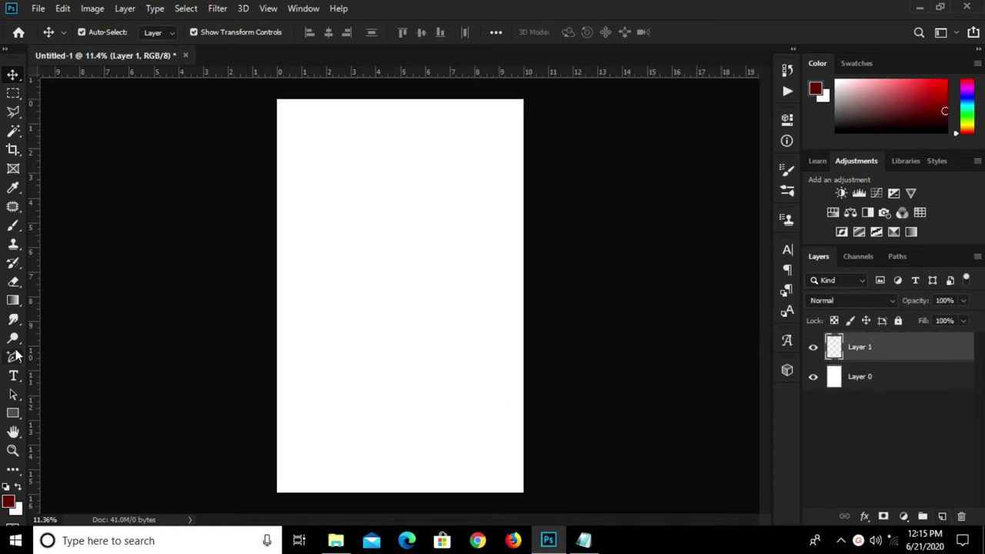
- Draw a closed pen path over the lower card with an arched top edge
right_click(16, 356)
click(81, 356)
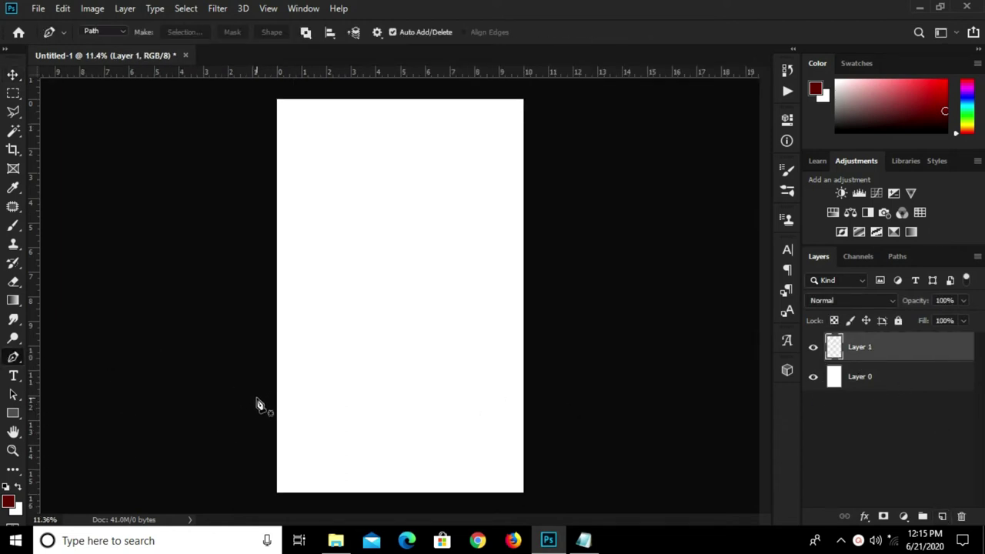
click(262, 372)
drag(567, 340, 689, 518)
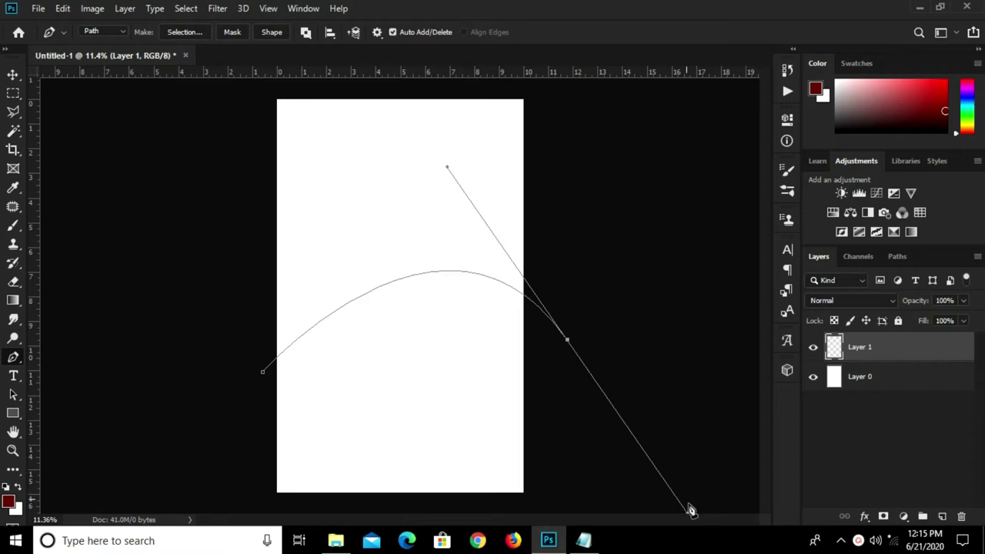
scroll(680, 460, down, 2)
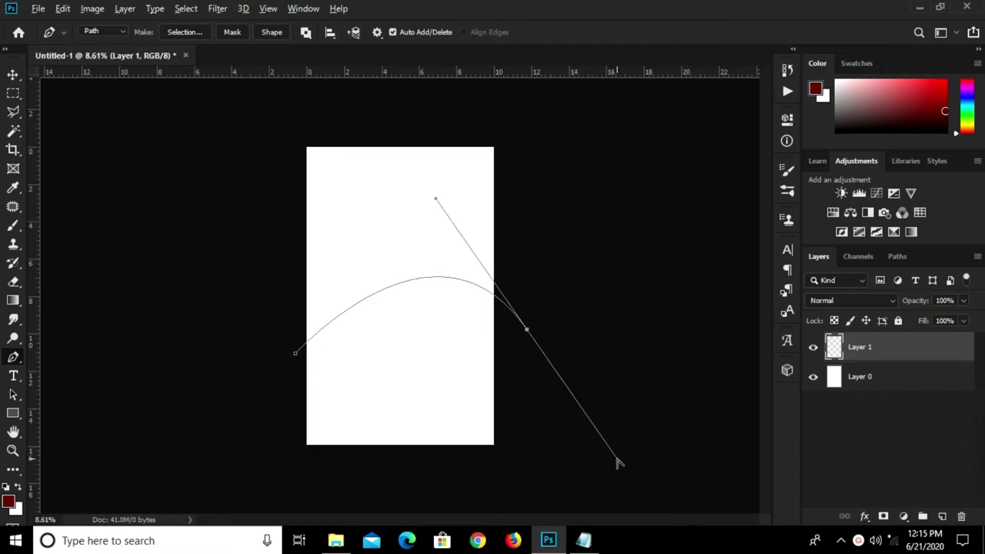
drag(620, 465, 517, 467)
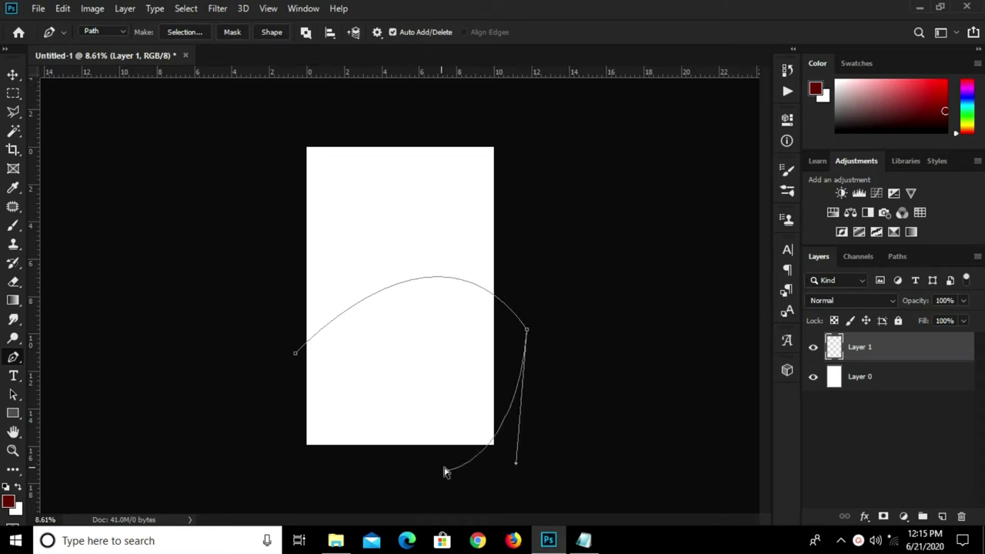
click(488, 482)
click(378, 483)
click(203, 464)
click(296, 354)
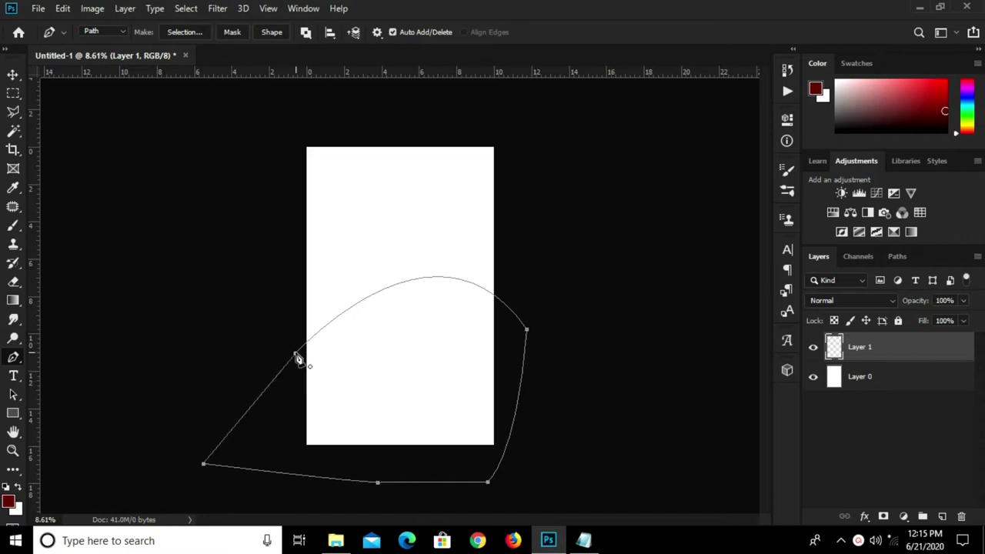
- Convert the closed pen path into an active selection
right_click(378, 385)
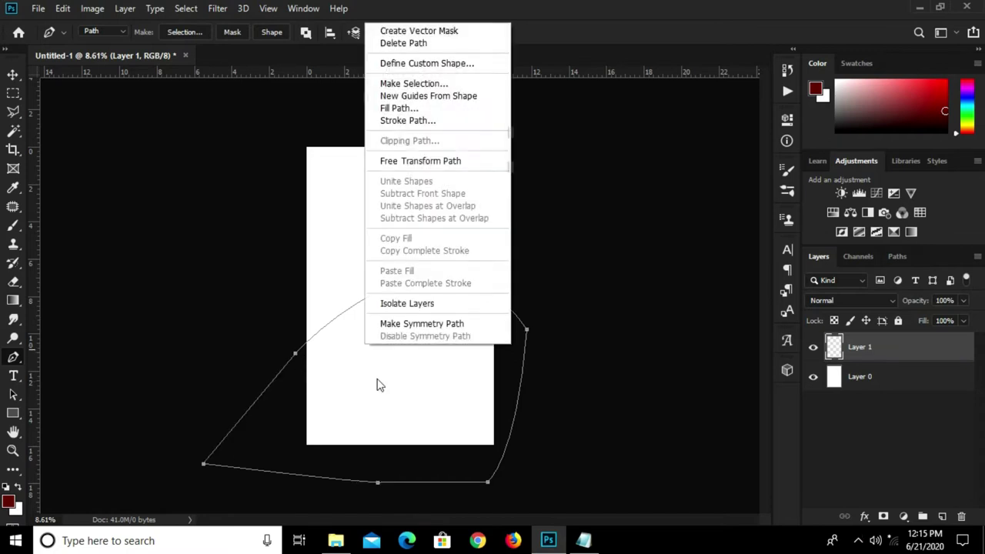
click(412, 84)
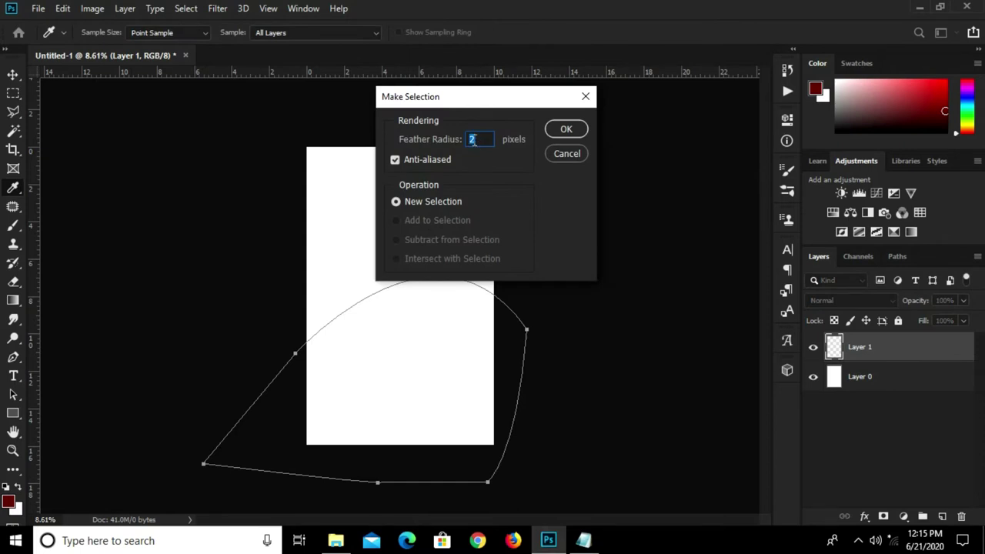
click(570, 129)
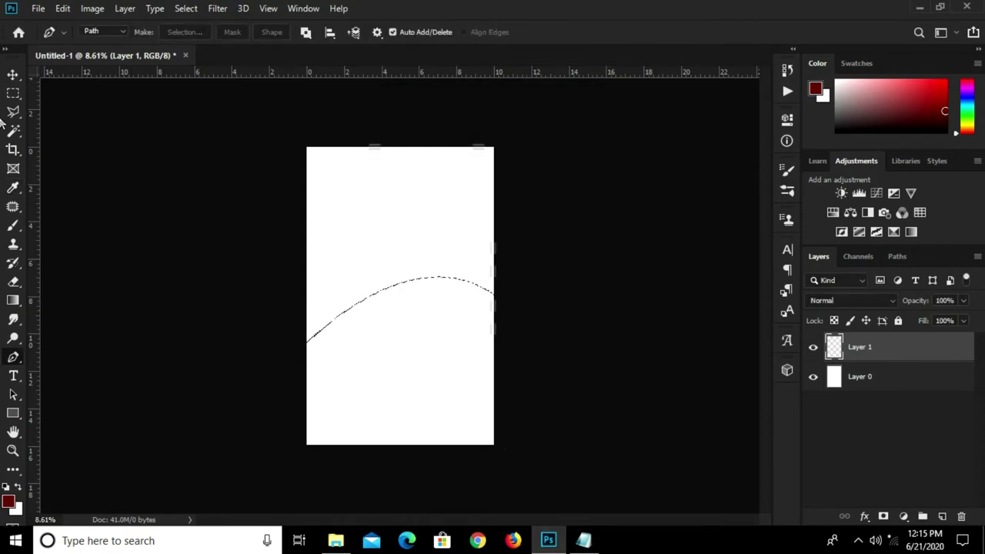
click(13, 94)
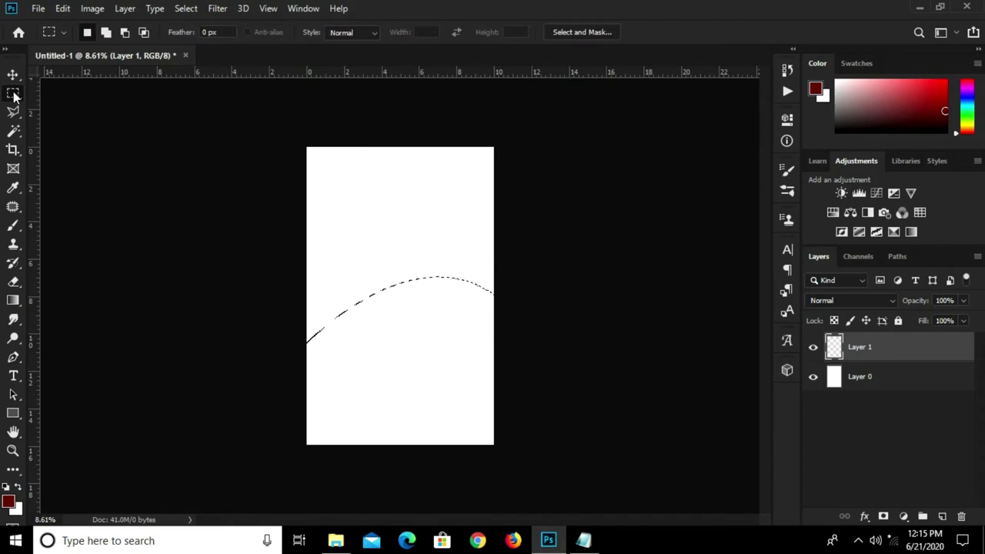
right_click(413, 339)
- Fill the arched selection with bright red e20101, then deselect
click(441, 248)
click(539, 126)
click(486, 165)
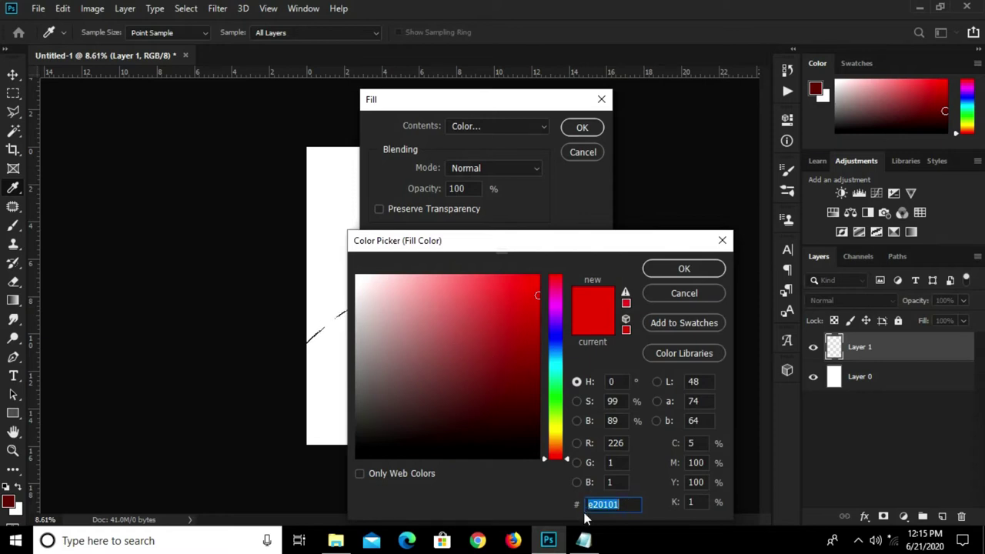
click(697, 271)
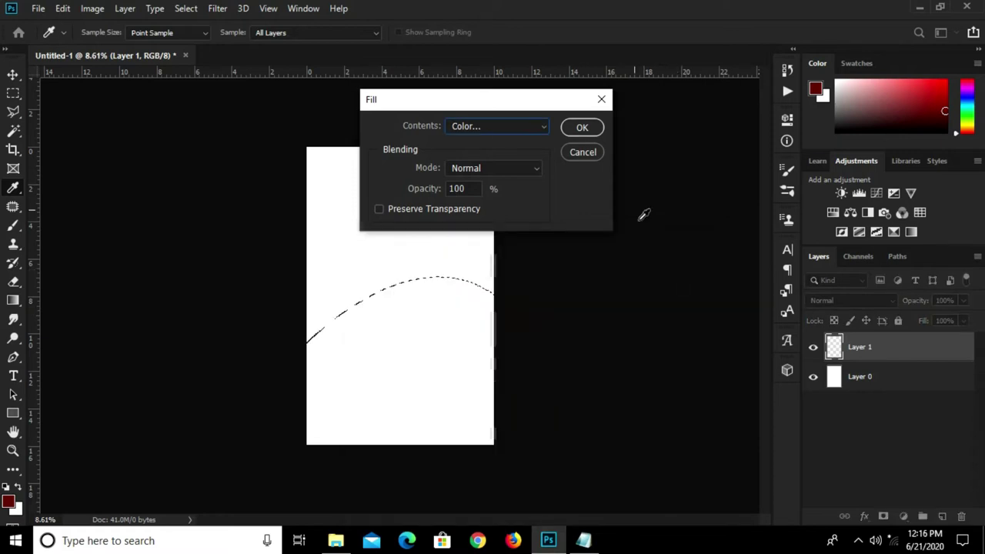
click(582, 128)
key(m)
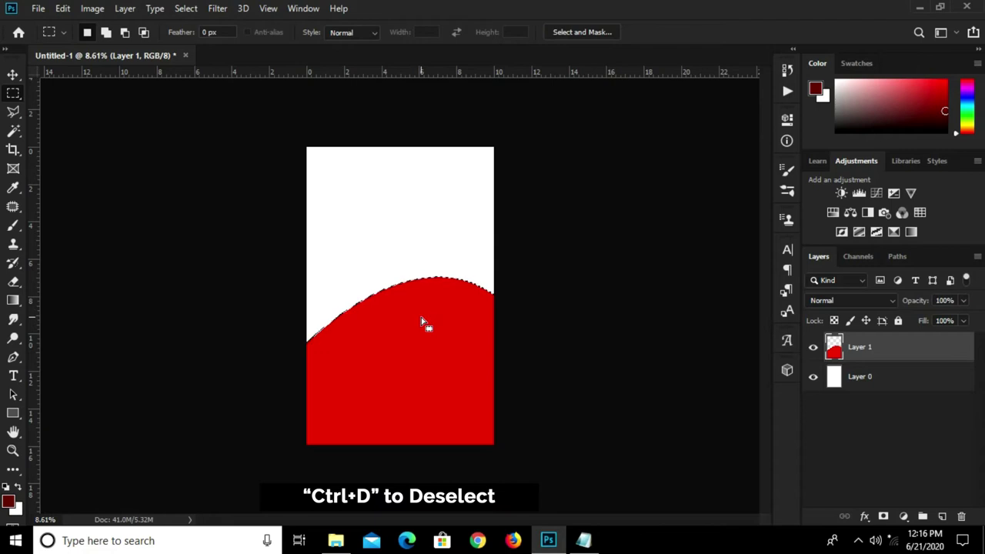
key(ctrl+d)
- Move the red arched shape lower on the card
key(v)
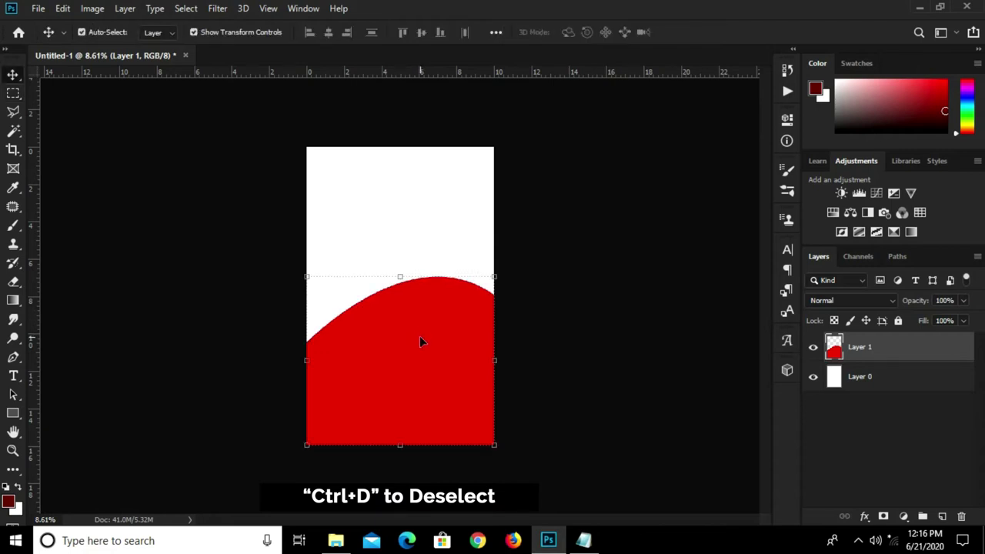
scroll(419, 338, up, 2)
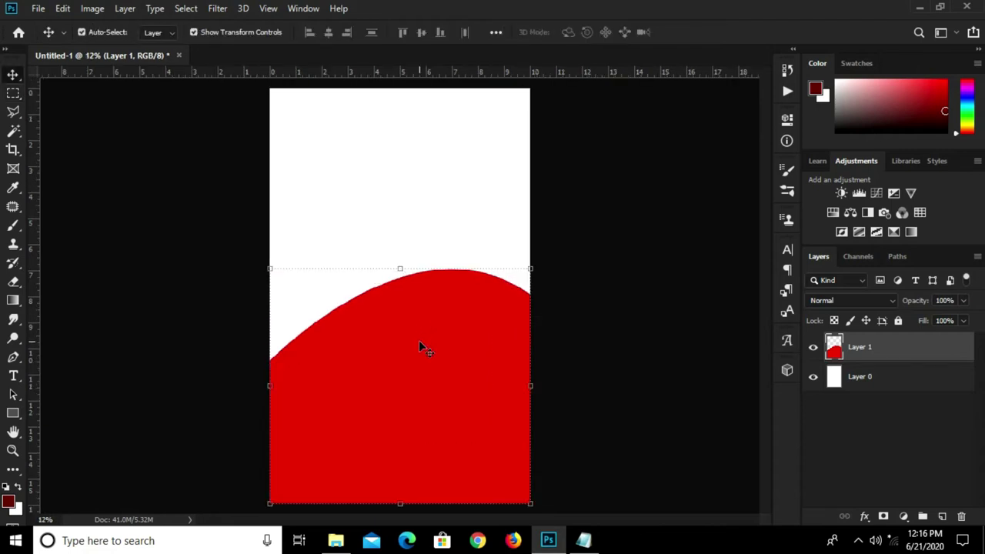
scroll(419, 343, down, 1)
drag(410, 365, 400, 420)
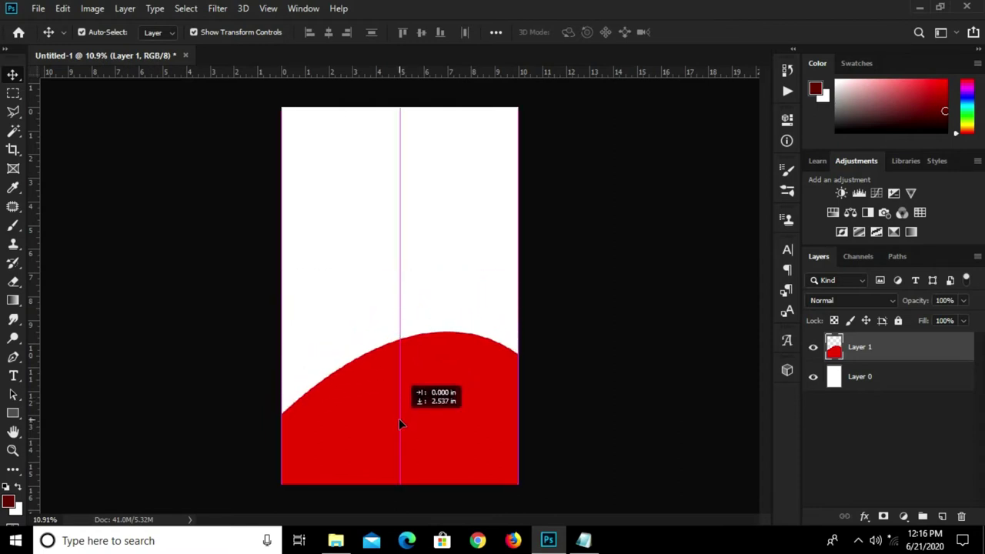
drag(400, 420, 404, 343)
- Flip the red shape horizontally so its arch peaks to the left
key(ctrl+t)
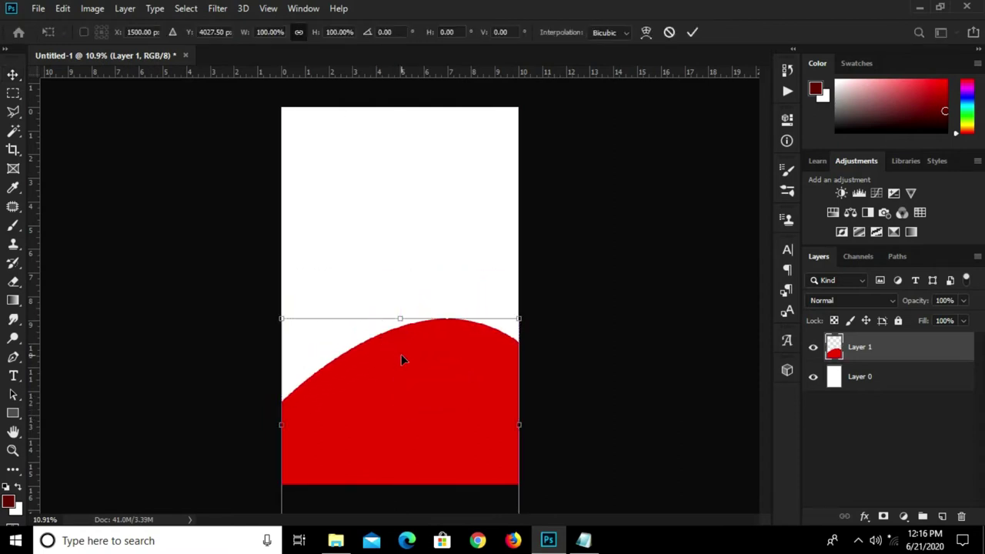
right_click(401, 354)
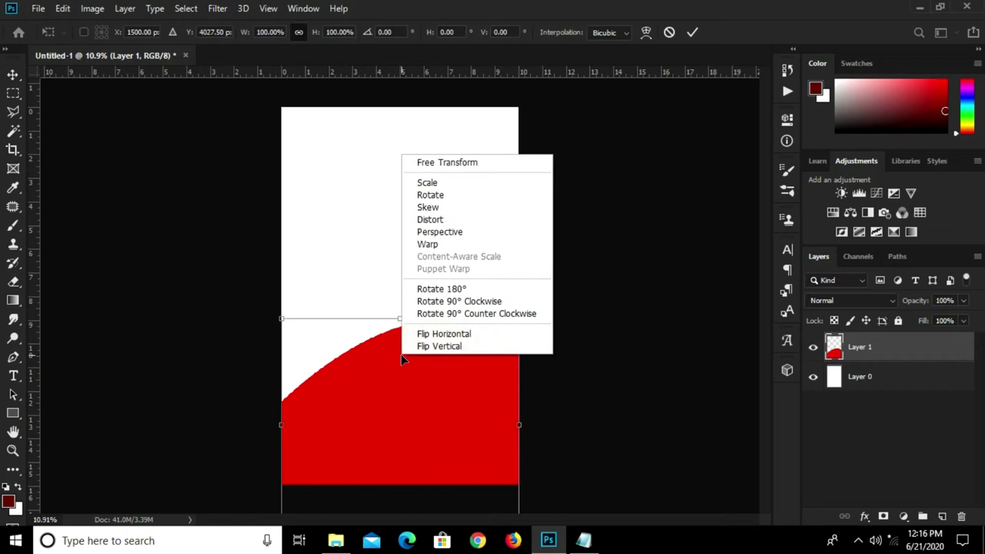
click(443, 336)
click(692, 34)
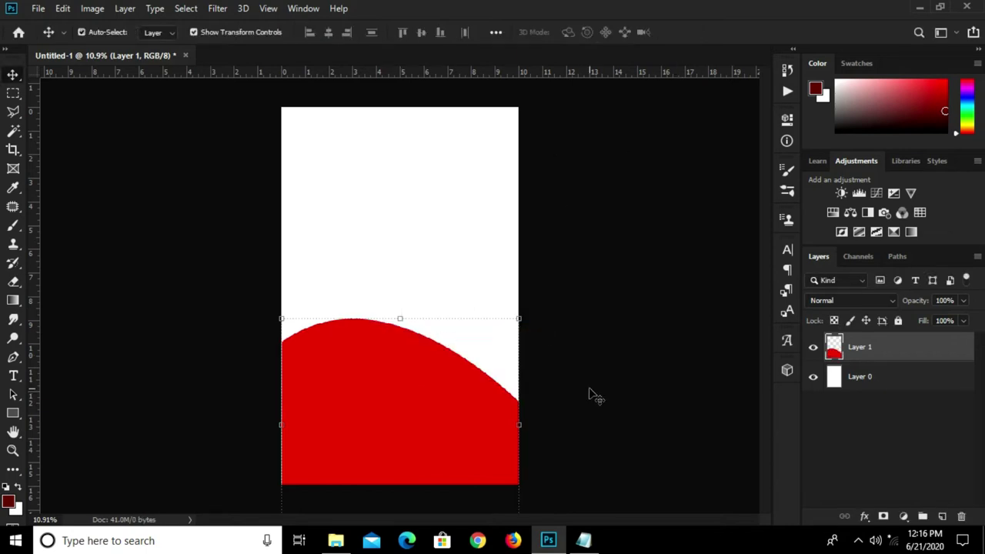
- Add a Gradient Overlay to the red shape with start colour bright red e20101
click(866, 516)
key(Escape)
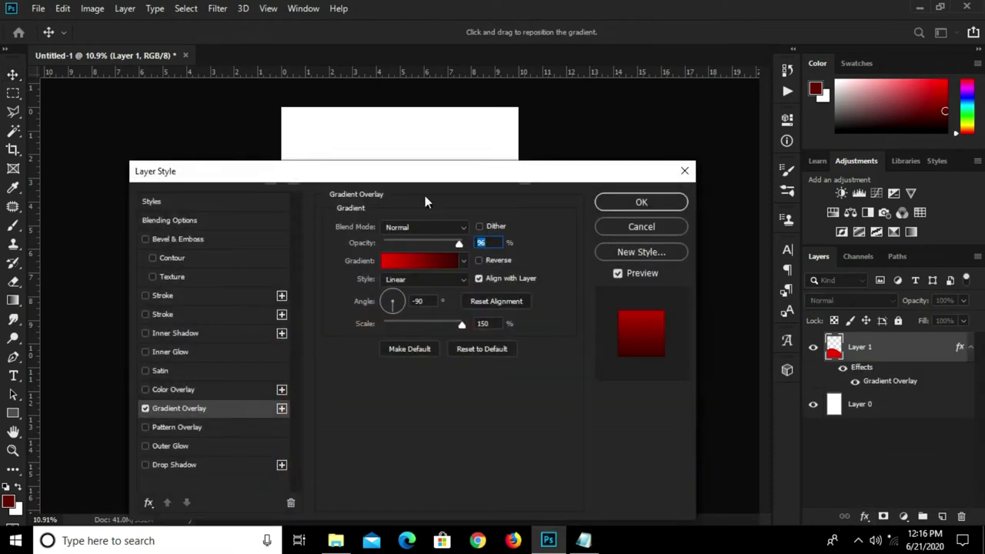
drag(425, 171, 706, 253)
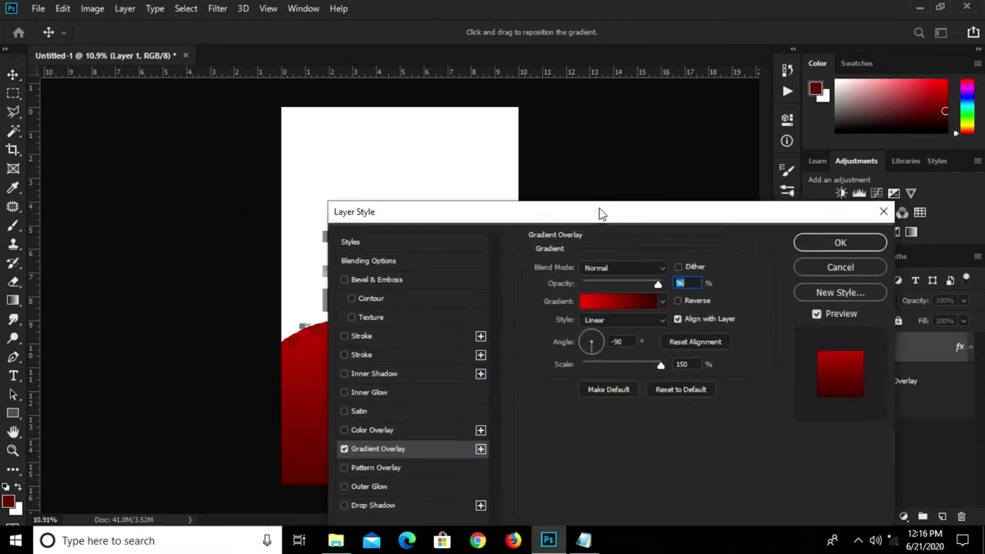
click(695, 346)
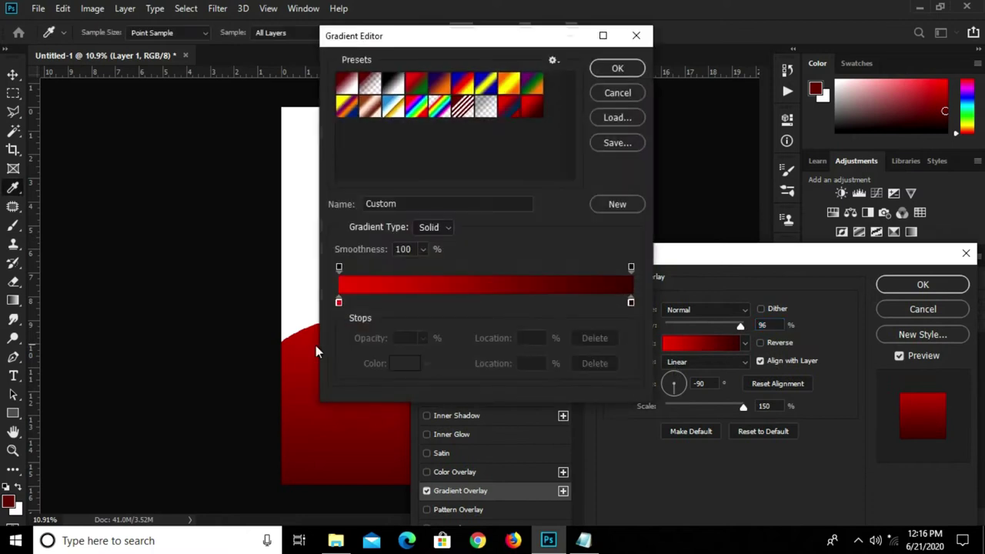
click(339, 304)
click(416, 366)
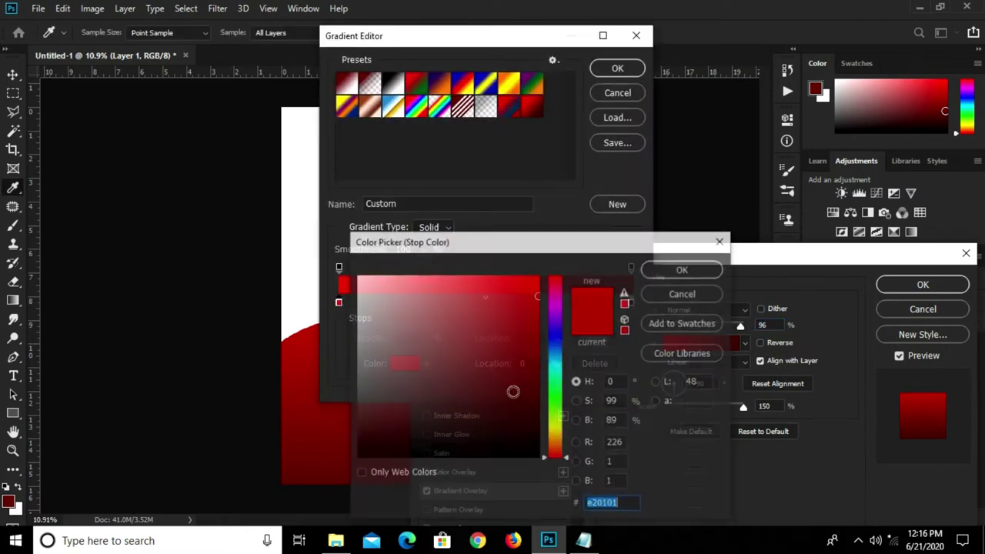
click(659, 269)
- Set the gradient's end colour to dark red 420202 and apply the overlay
click(629, 302)
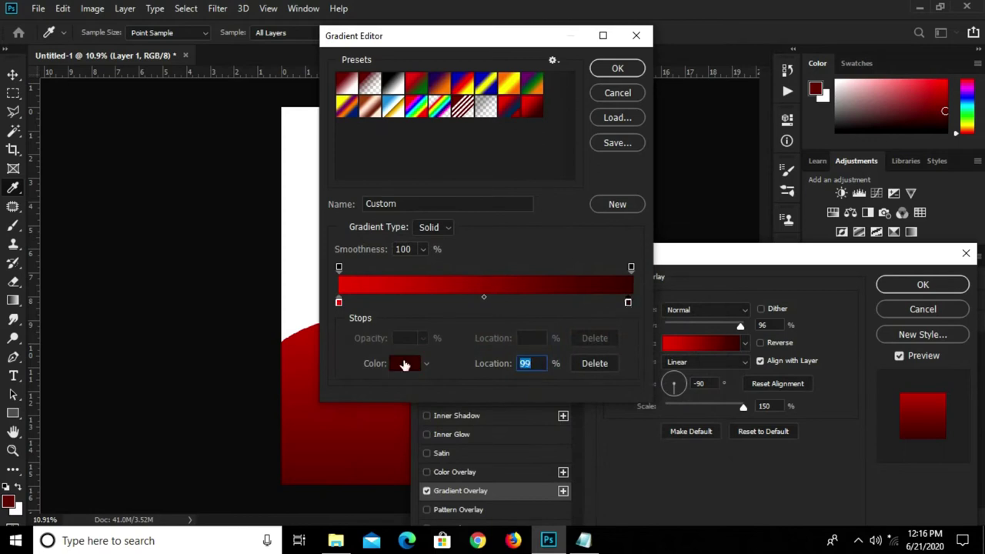
click(406, 363)
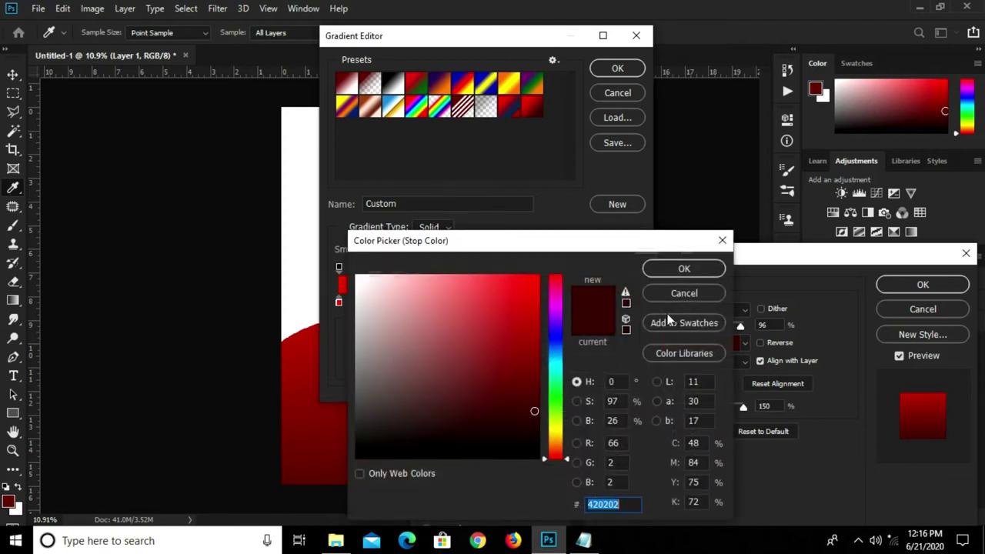
click(684, 268)
click(617, 69)
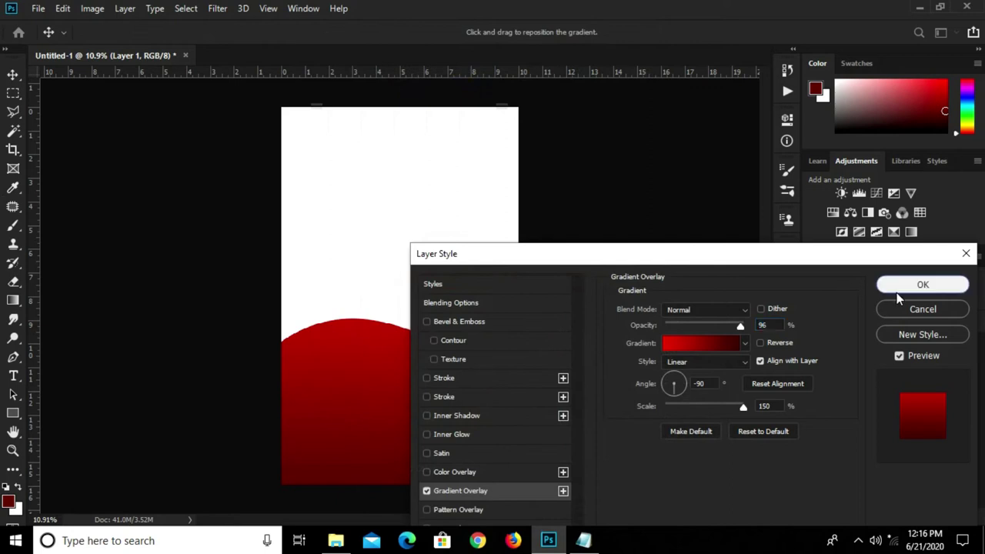
click(923, 285)
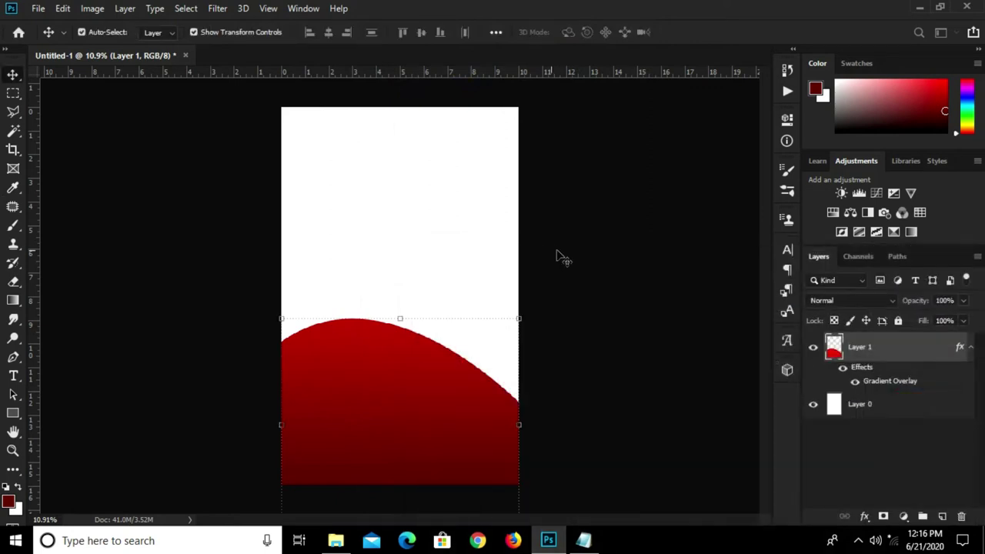
scroll(553, 256, down, 1)
click(578, 334)
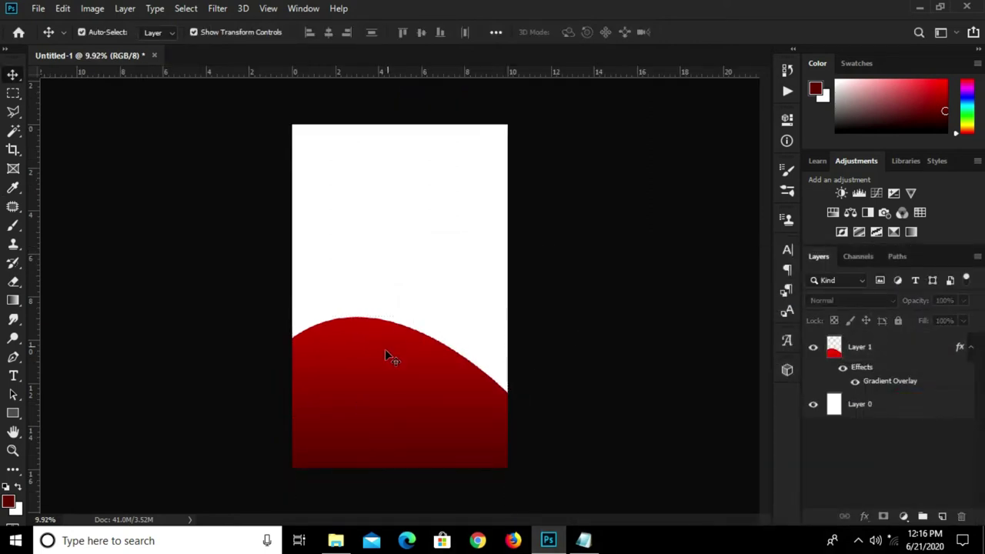
- Draw a red rectangle across the top of the card
click(13, 413)
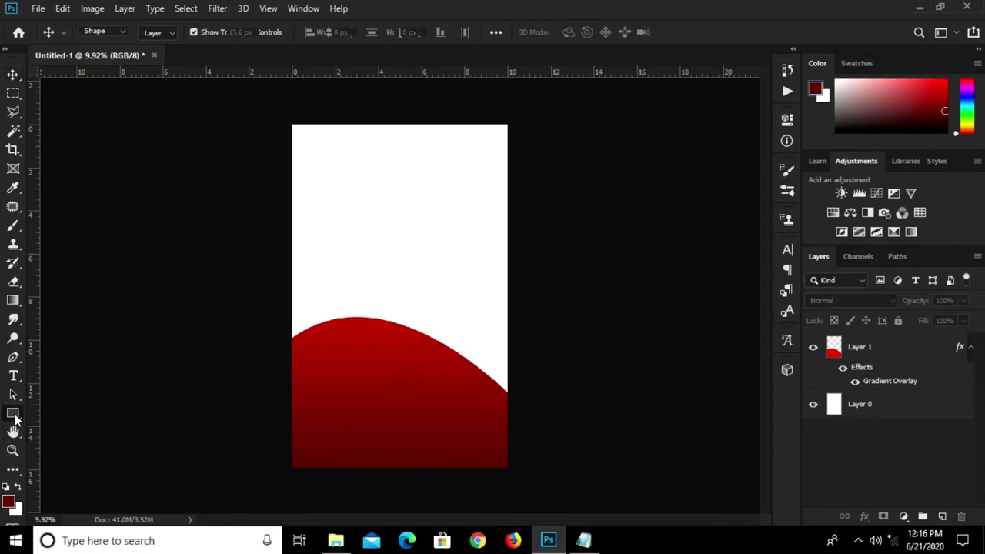
right_click(13, 413)
click(75, 412)
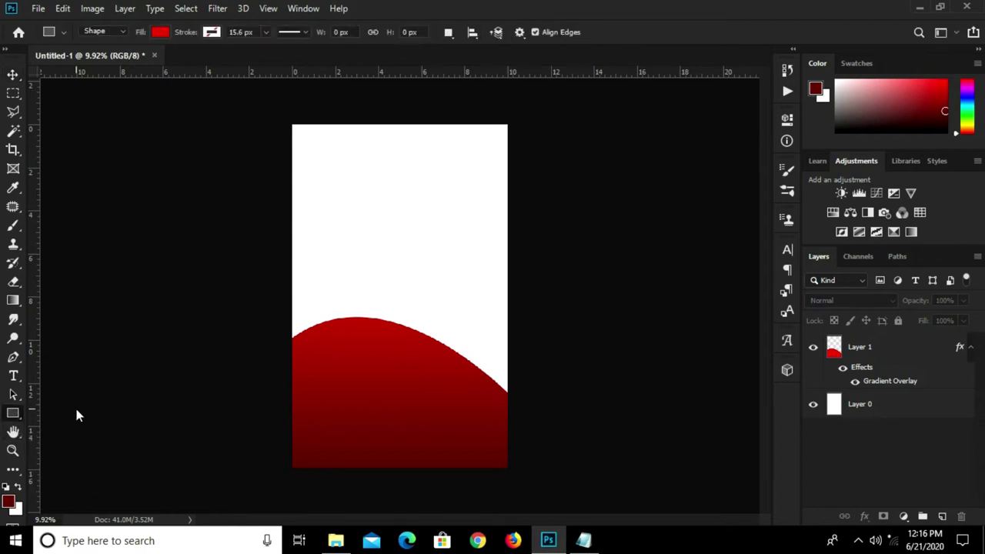
mouse_move(275, 111)
mouse_down()
mouse_move(546, 156)
mouse_move(531, 162)
mouse_up()
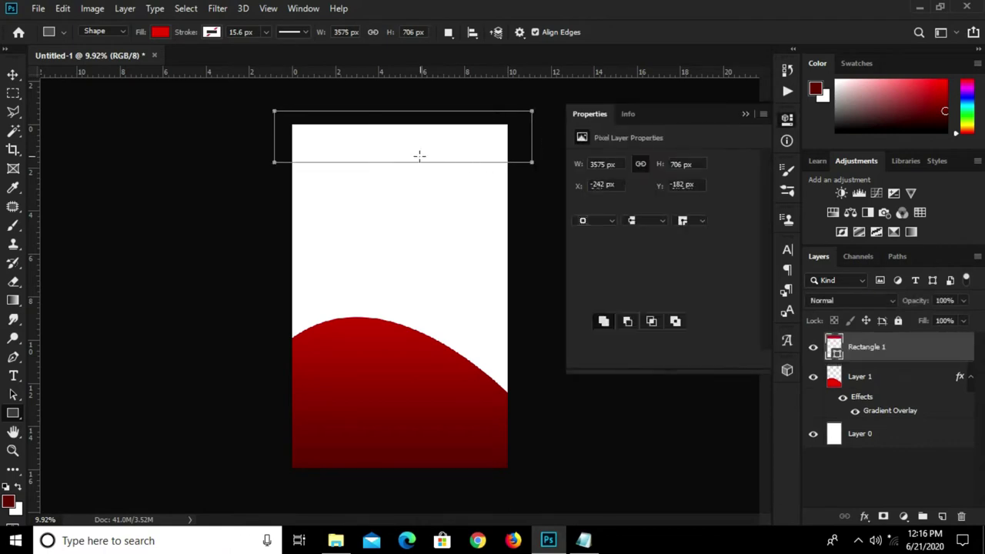
key(v)
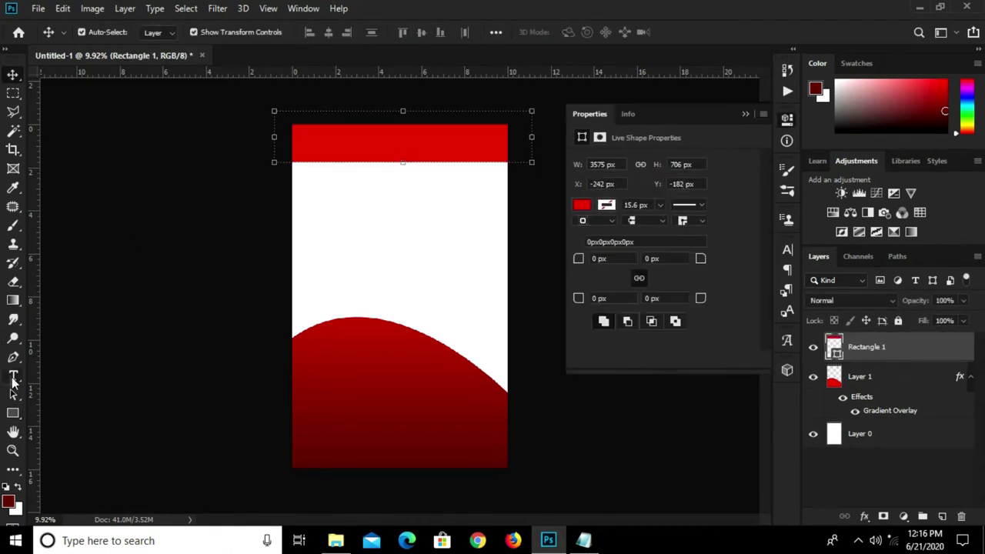
- Bow the rectangle's bottom edge downward with an added anchor point and nudge it to the top
right_click(13, 357)
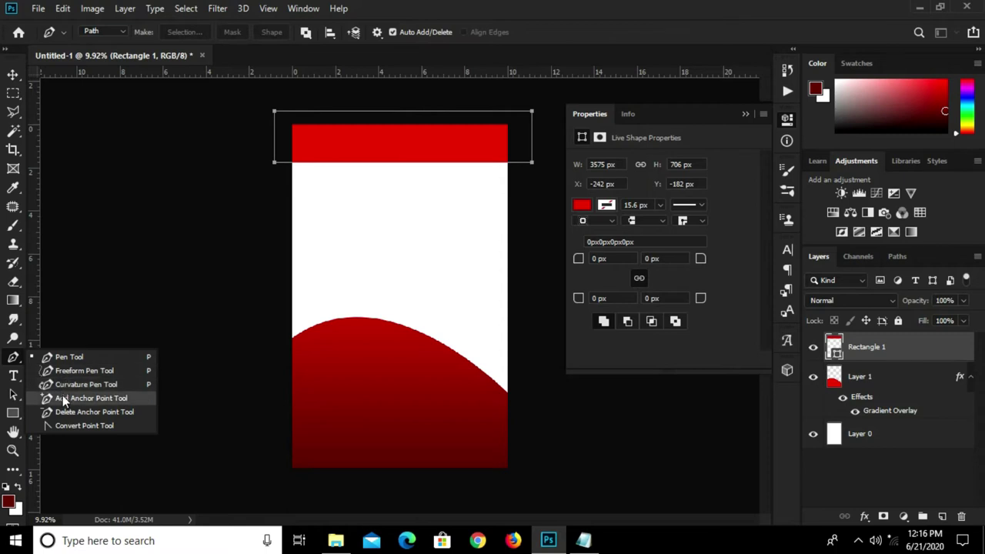
click(62, 398)
click(400, 163)
drag(399, 163, 399, 194)
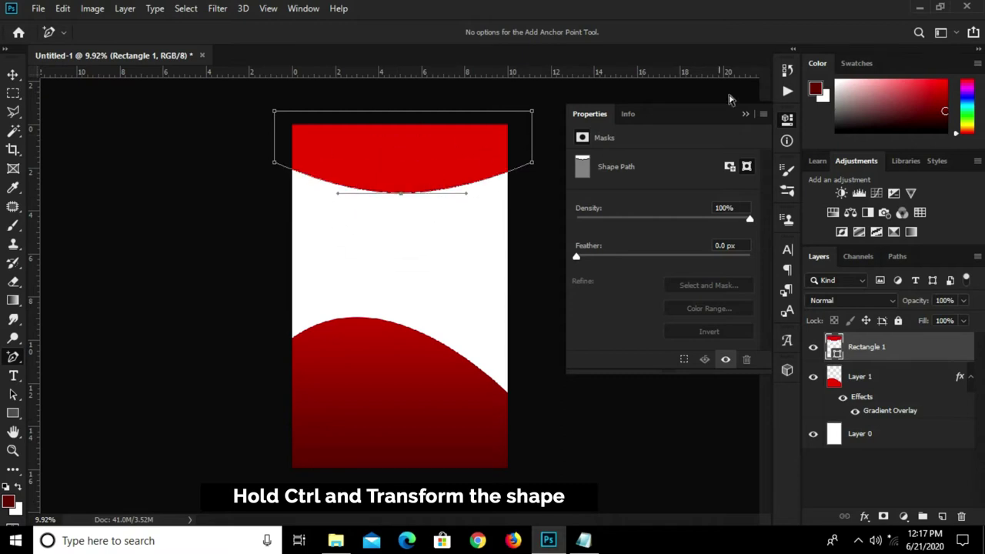
click(745, 115)
key(ctrl)
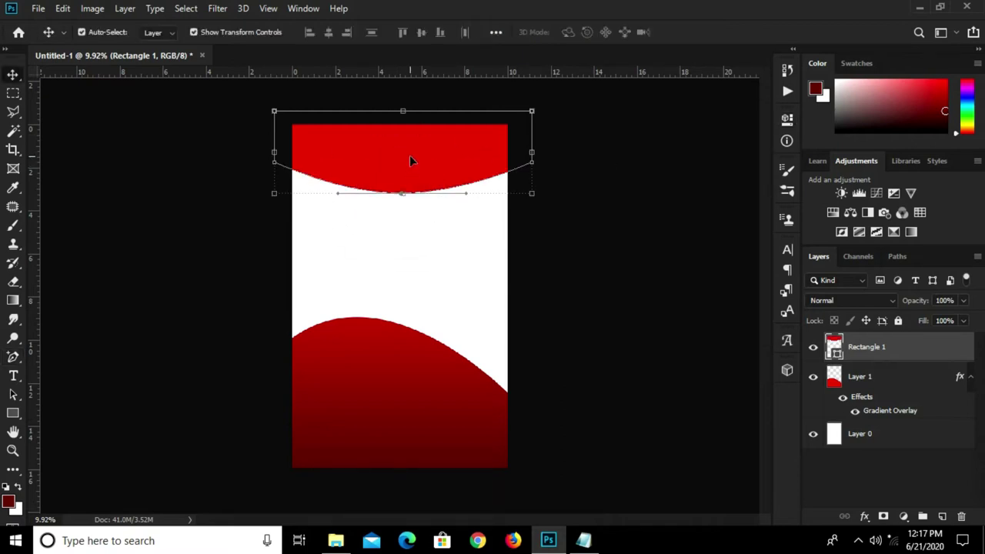
drag(409, 160, 410, 142)
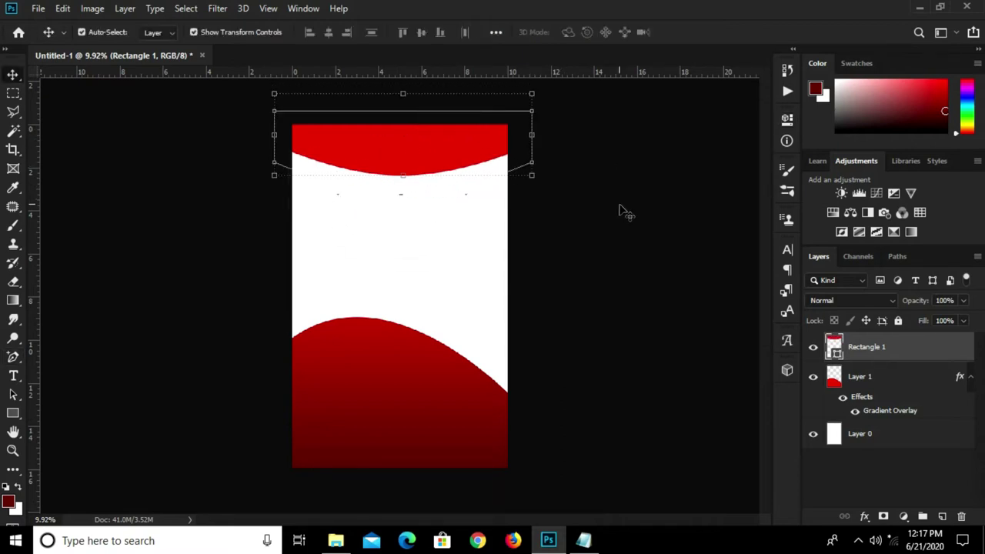
- Select the bottom red wave's layer to copy its style
click(397, 376)
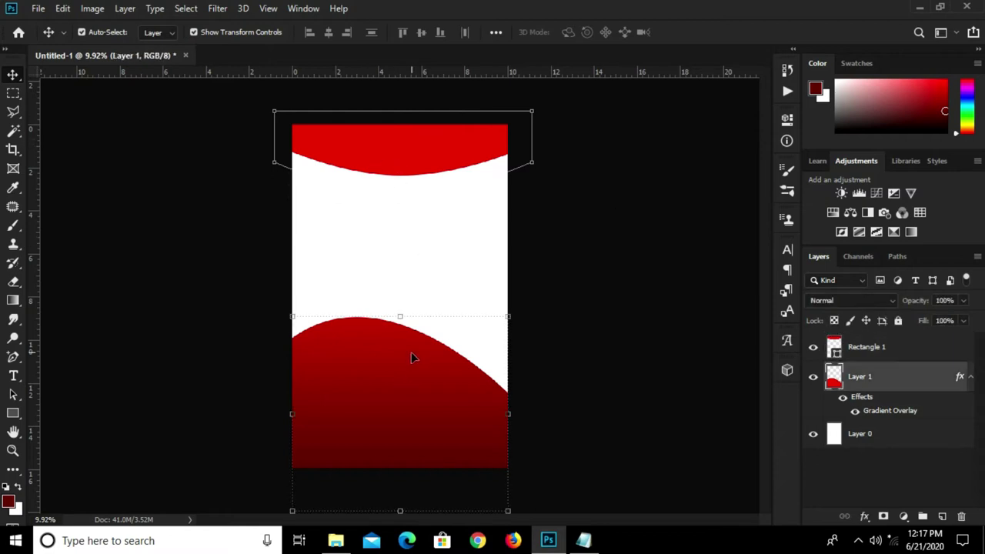
scroll(414, 354, down, 1)
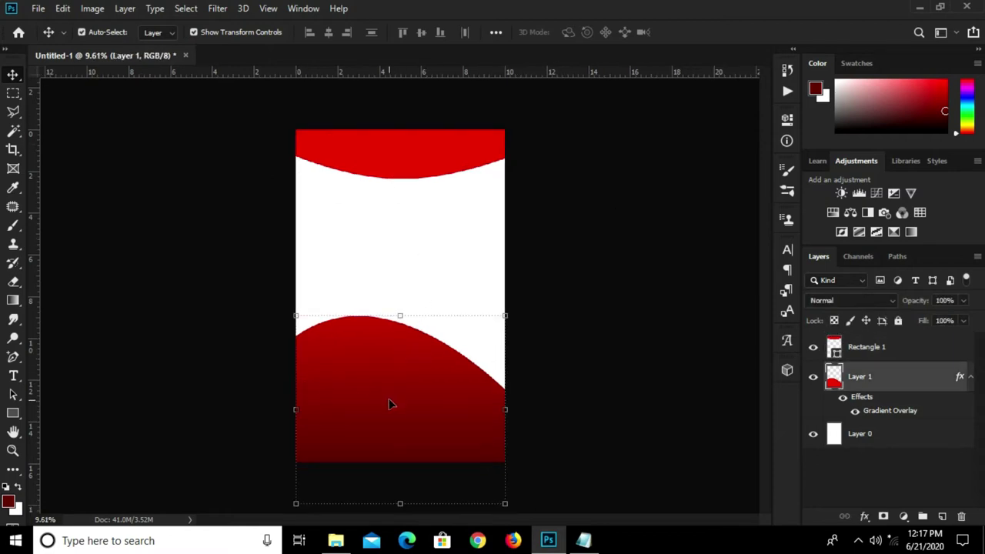
right_click(902, 383)
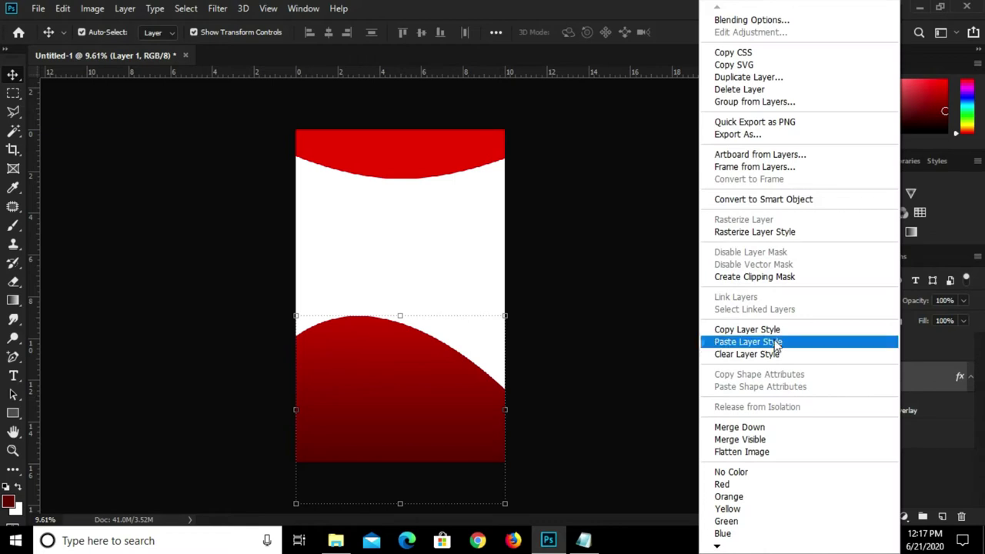
- Copy Layer 1's gradient overlay style and paste it onto the Rectangle 1 top band
click(752, 333)
click(885, 344)
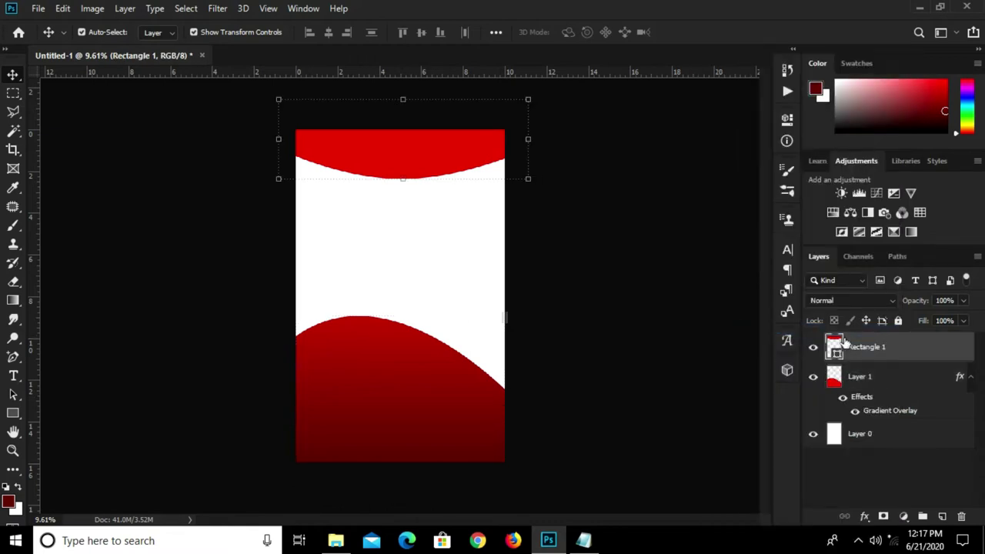
right_click(889, 347)
click(731, 344)
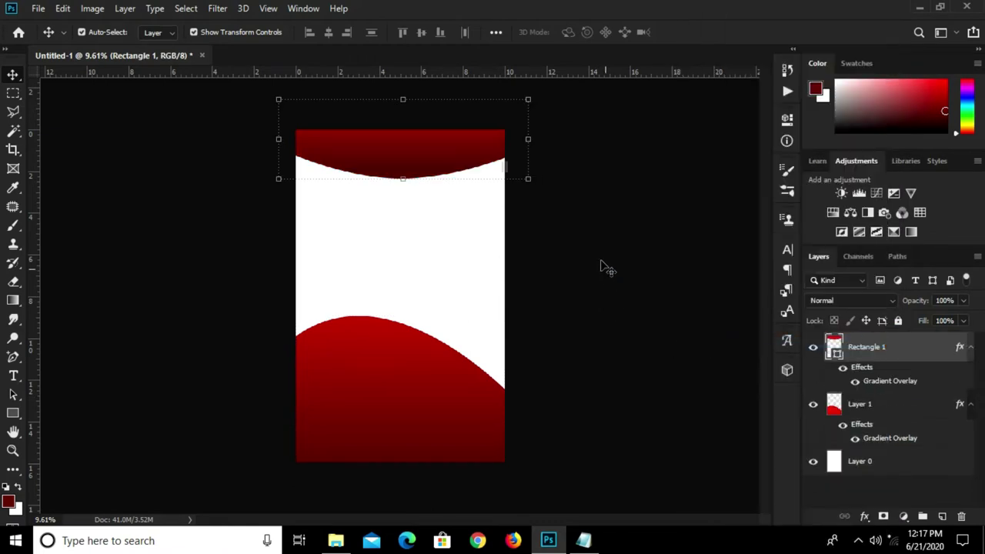
click(669, 275)
click(416, 166)
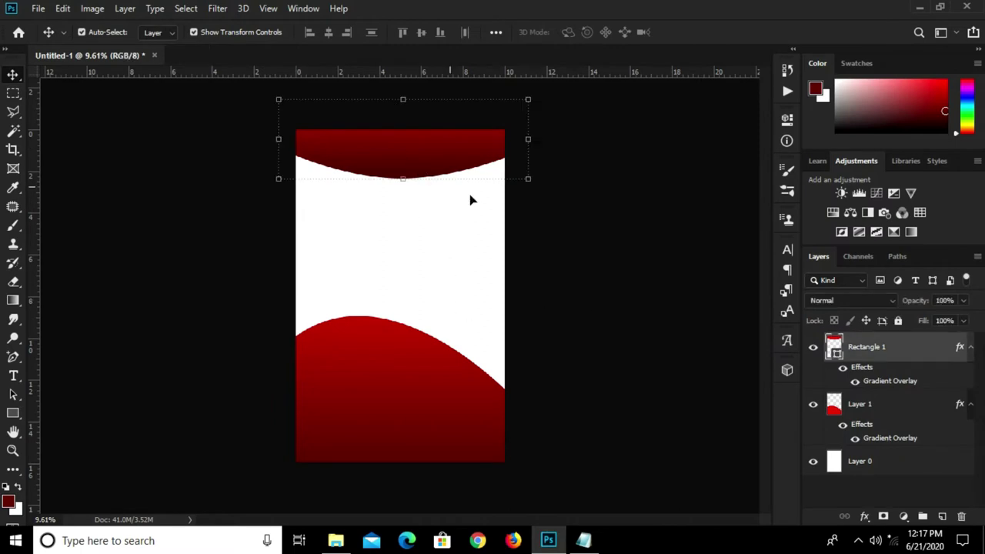
scroll(500, 234, up, 1)
click(585, 237)
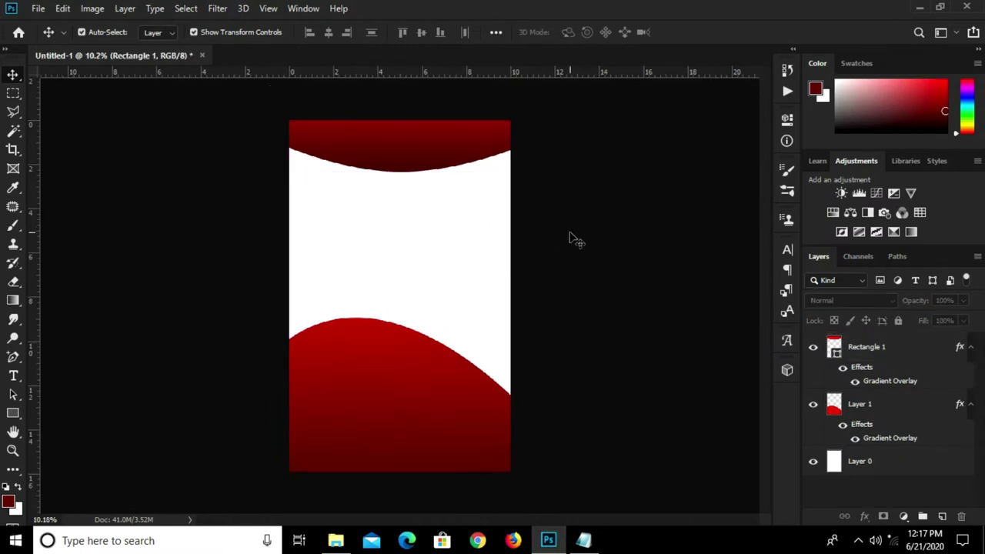
scroll(585, 256, up, 1)
scroll(585, 254, down, 1)
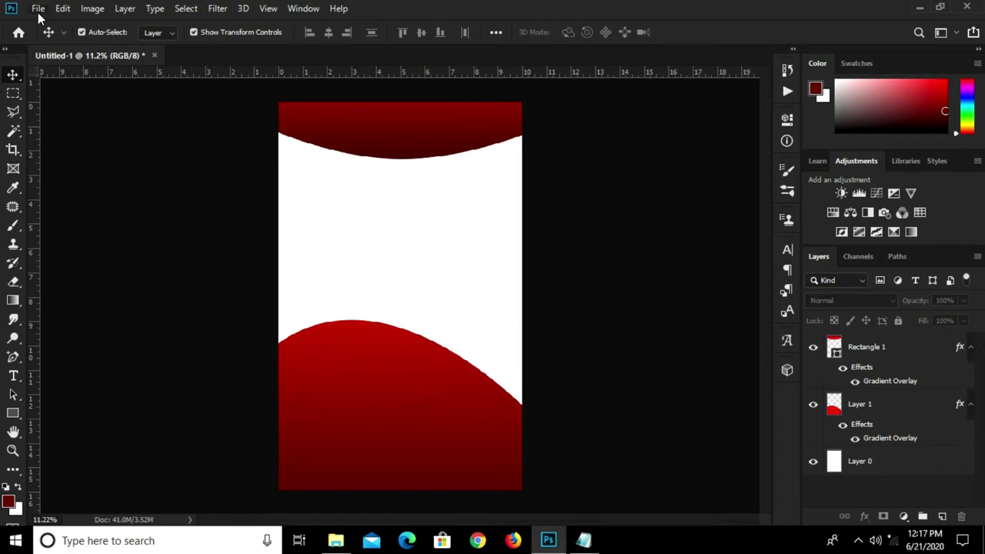
- Place the Untitled-1 photo from Downloads > COMPANY ID into the card
click(37, 14)
click(97, 283)
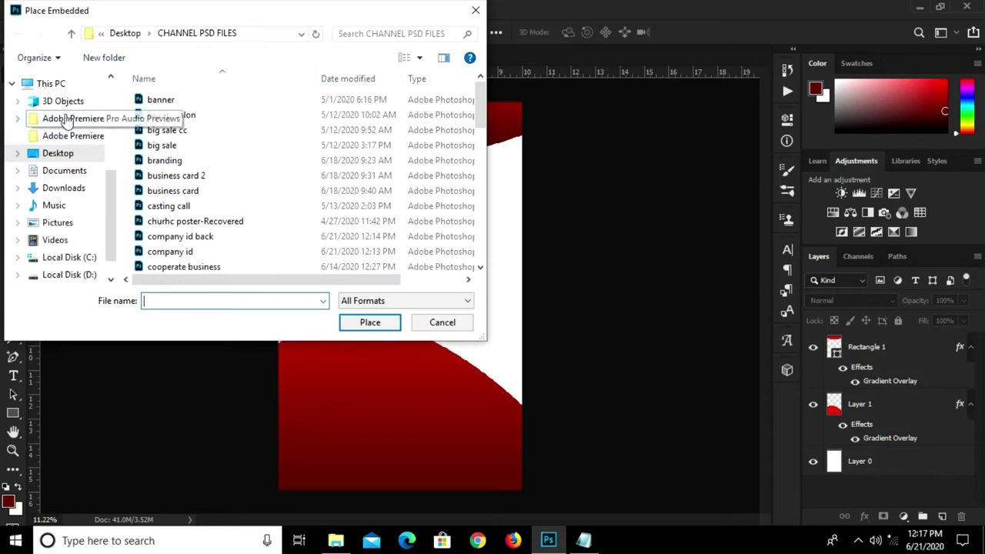
scroll(65, 146, down, 1)
scroll(71, 163, down, 3)
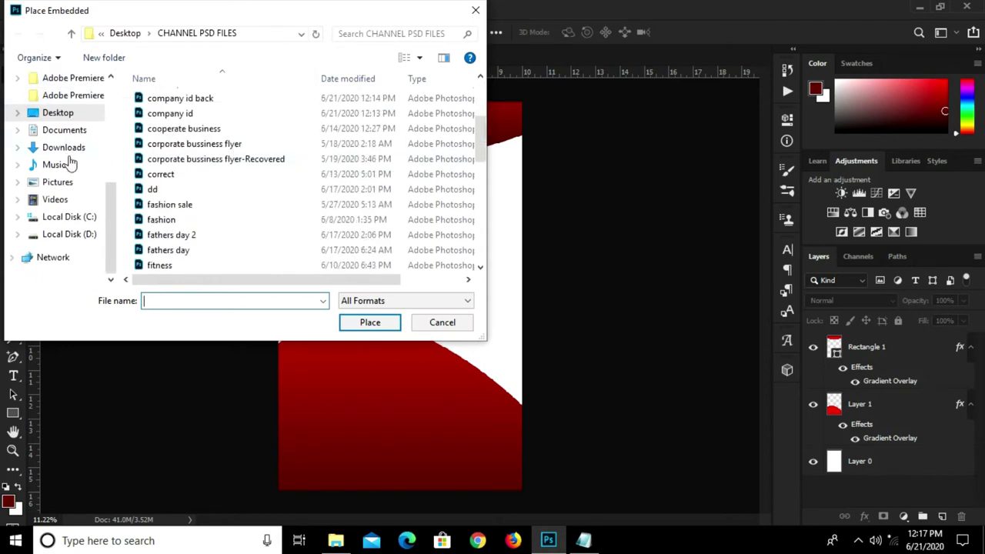
scroll(68, 146, up, 3)
scroll(65, 123, up, 1)
scroll(63, 108, up, 1)
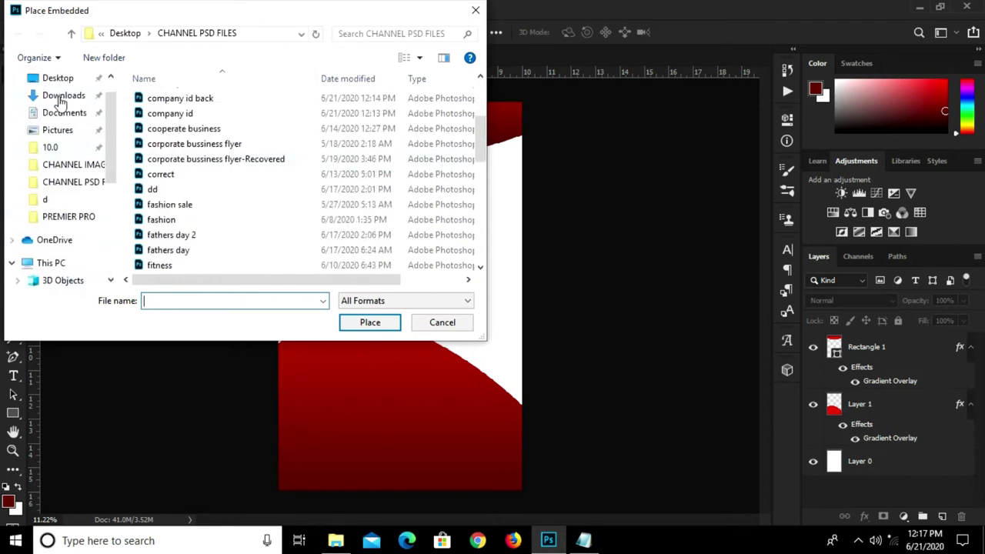
click(81, 95)
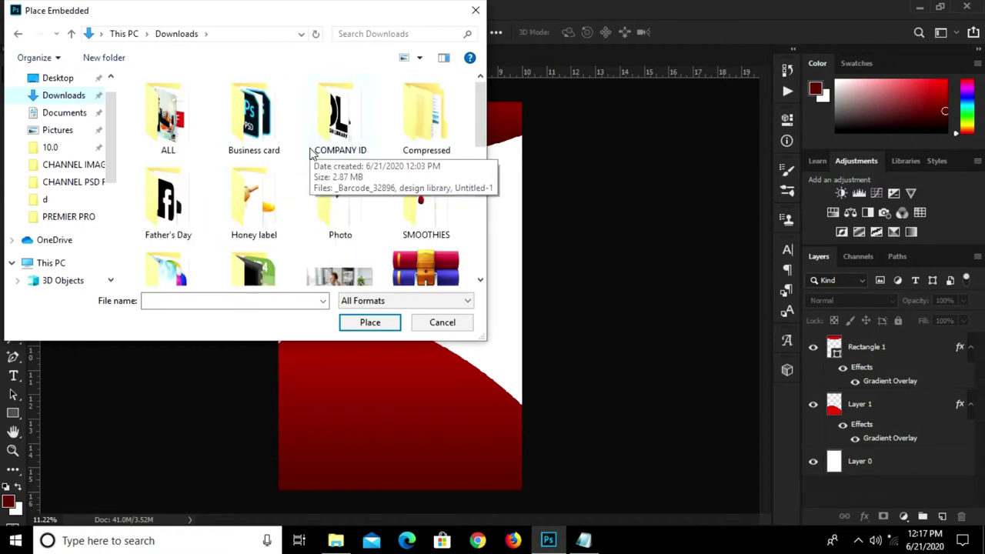
scroll(310, 154, down, 2)
scroll(311, 156, down, 2)
scroll(307, 157, up, 5)
click(264, 148)
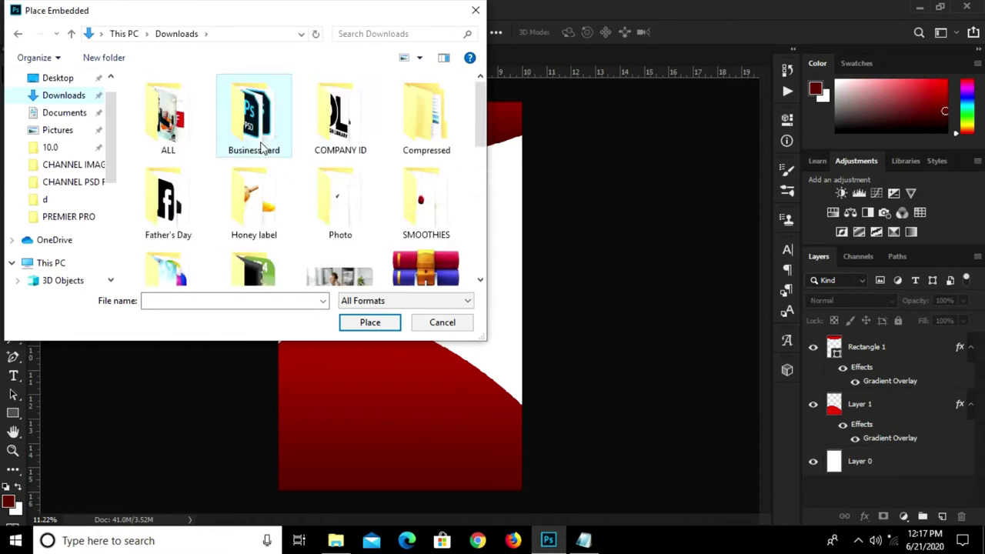
double_click(333, 135)
click(349, 120)
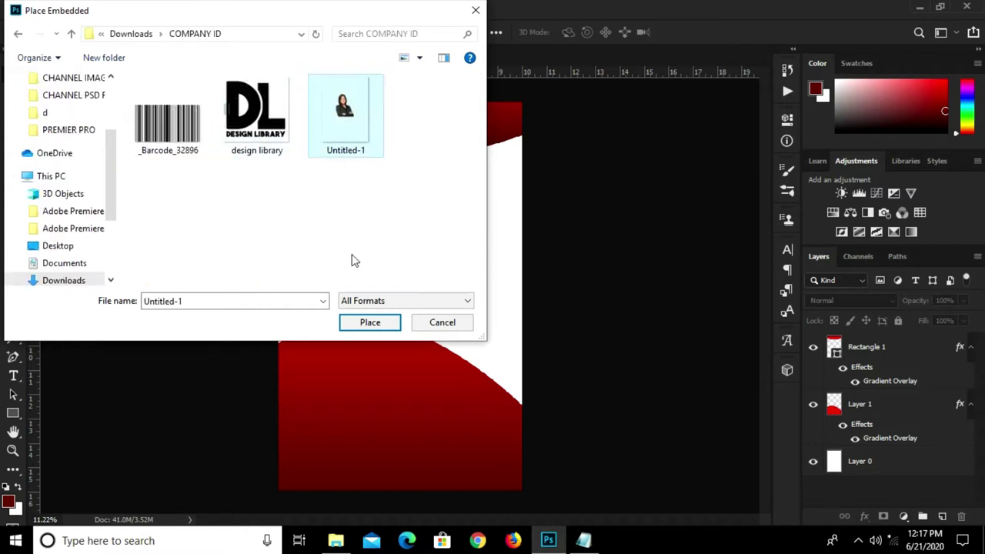
click(370, 323)
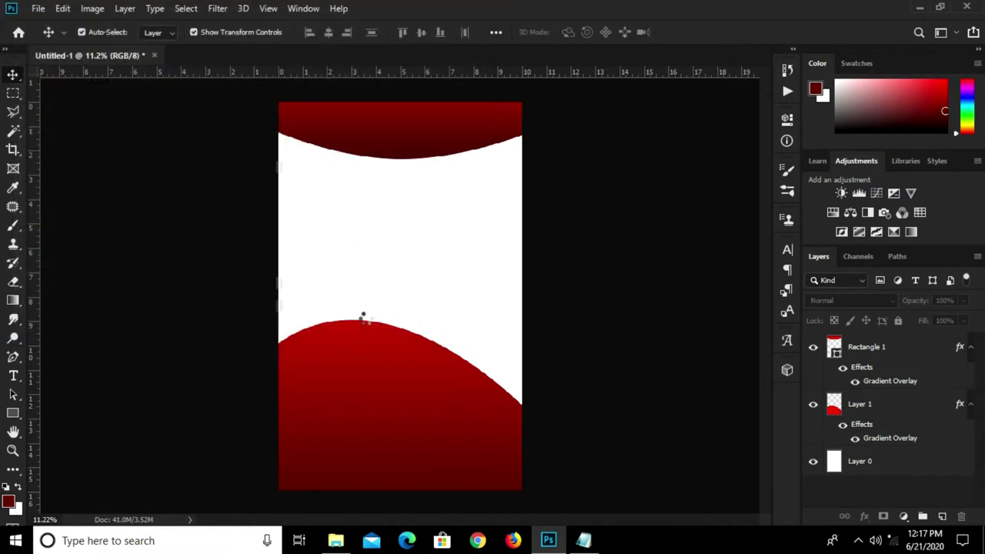
click(550, 32)
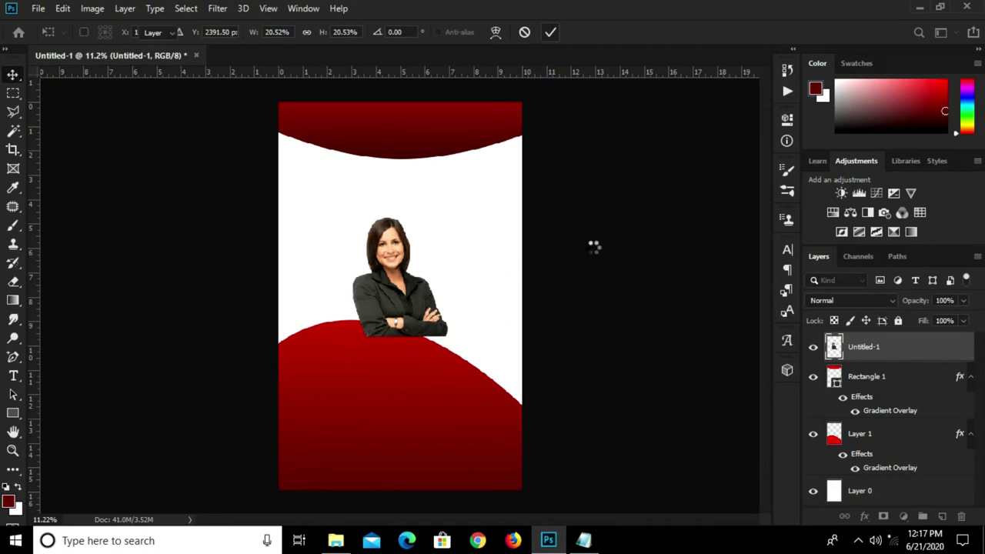
- Convert the photo to a smart object and move it up to the card's centre
right_click(899, 351)
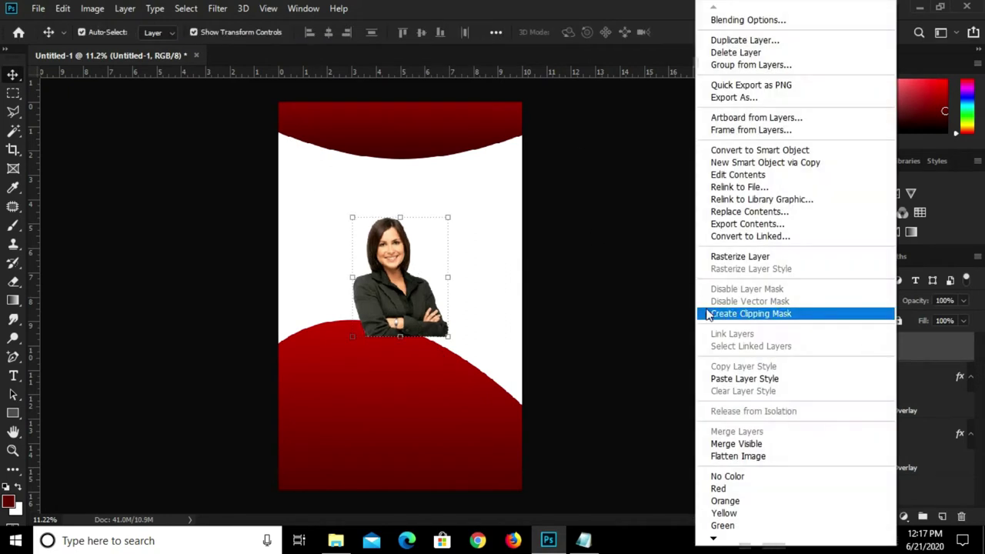
click(724, 150)
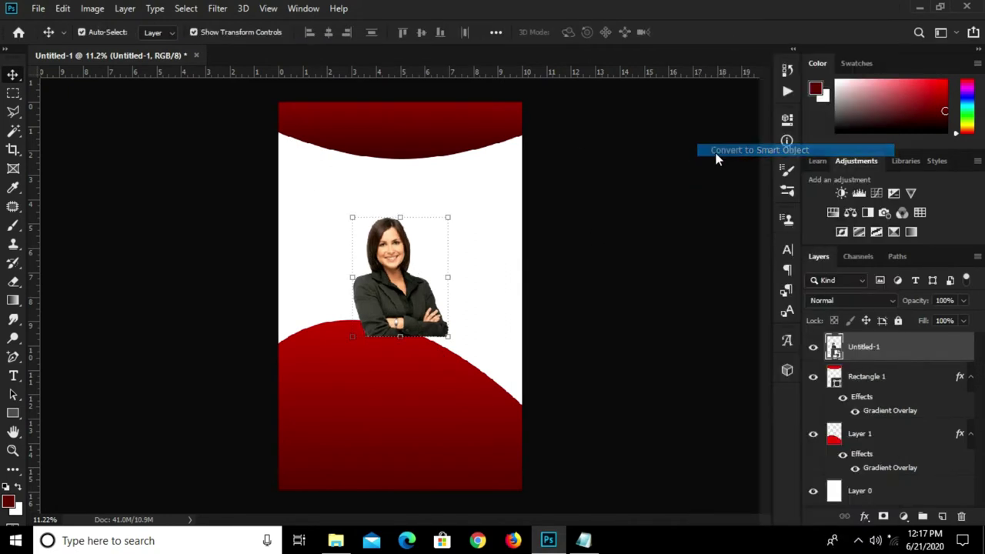
drag(398, 269, 397, 237)
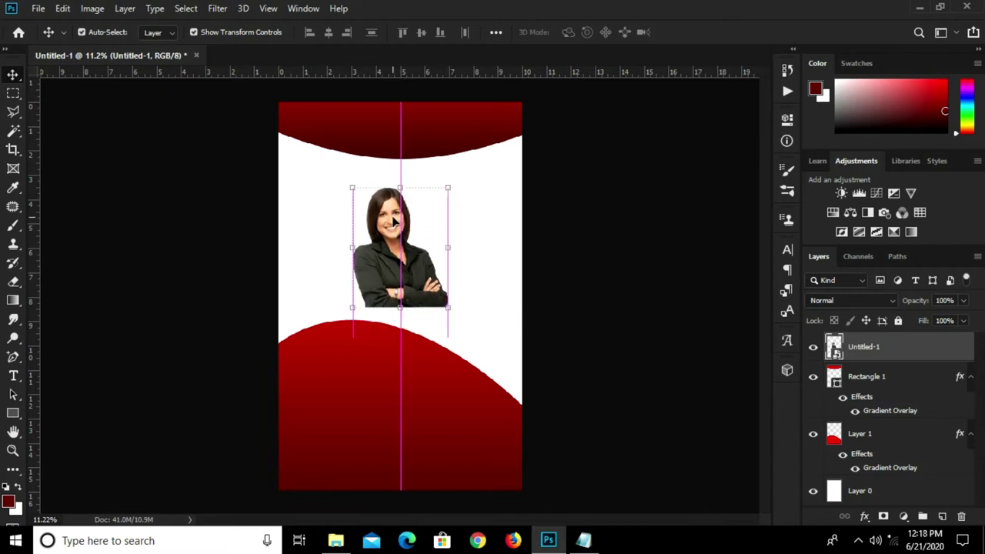
scroll(398, 237, up, 3)
- Enlarge the photo slightly, to about 104.39%
key(ctrl+t)
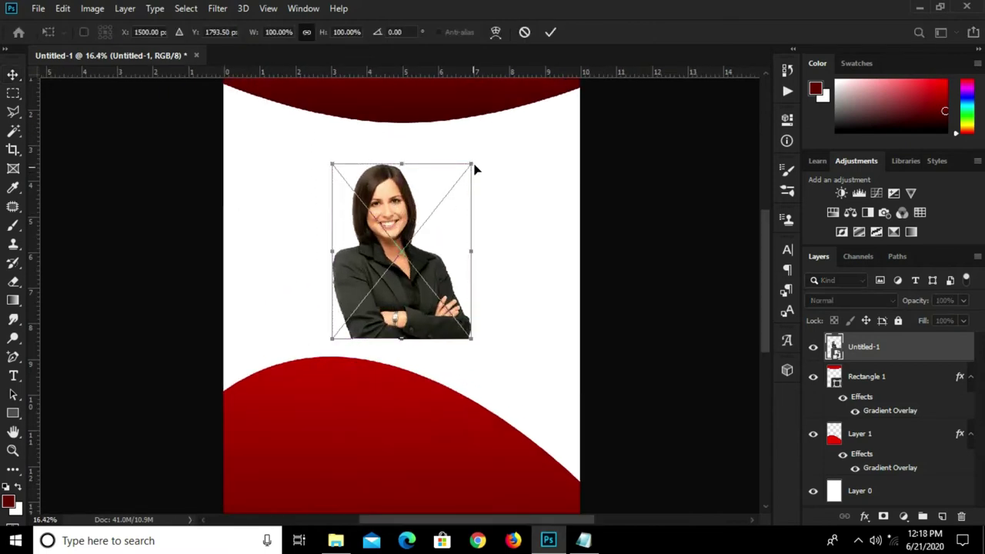
drag(470, 163, 477, 156)
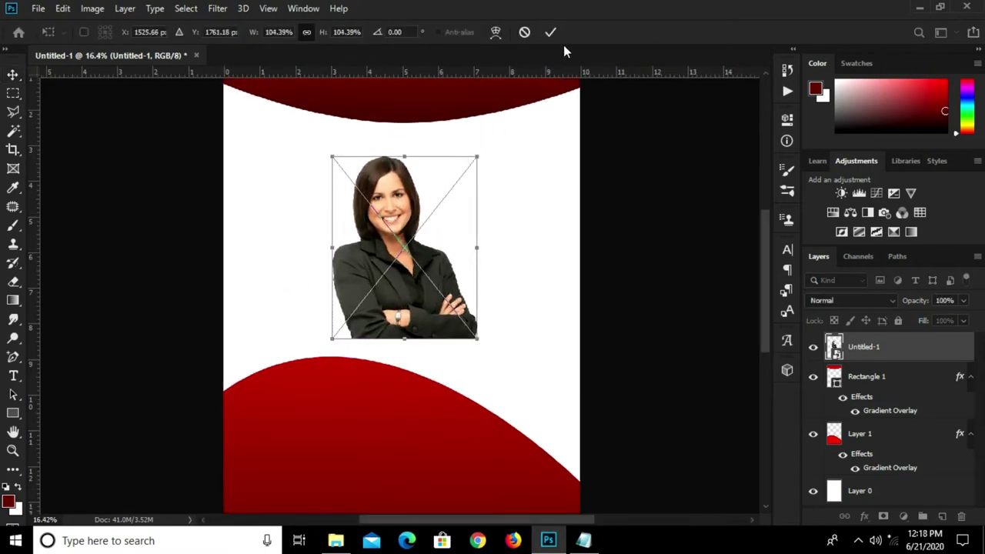
click(552, 33)
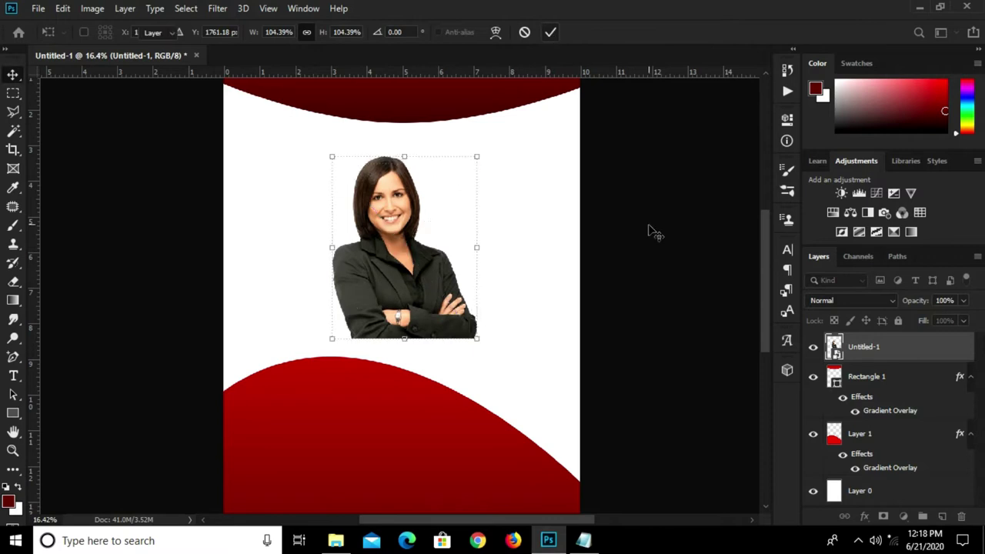
click(12, 413)
- Draw a dark-red circle over the woman's head
click(71, 440)
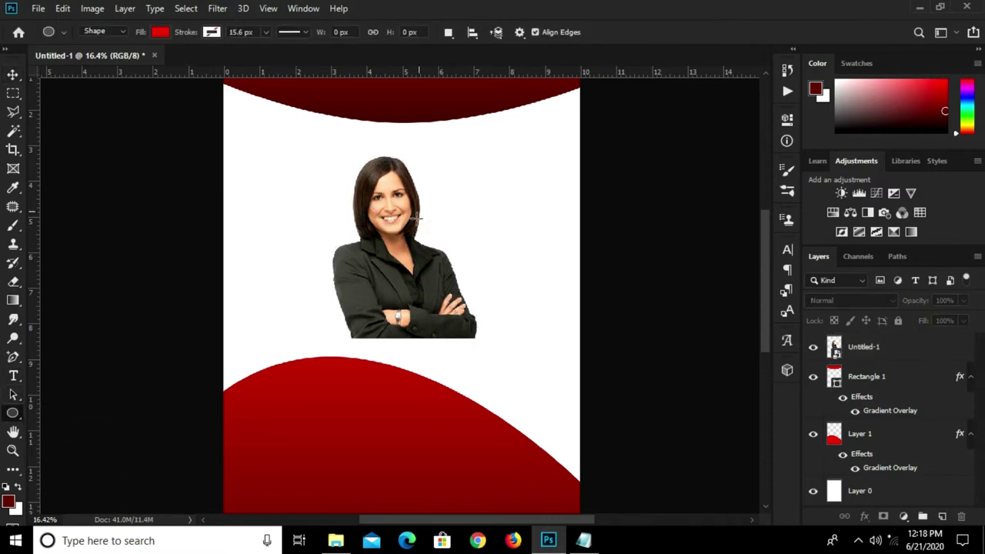
drag(331, 153, 496, 436)
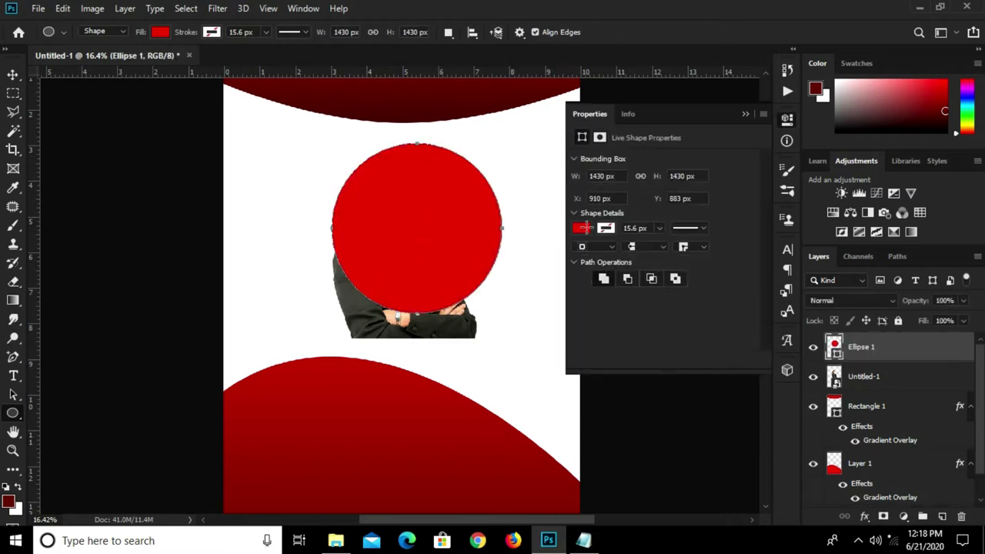
click(580, 229)
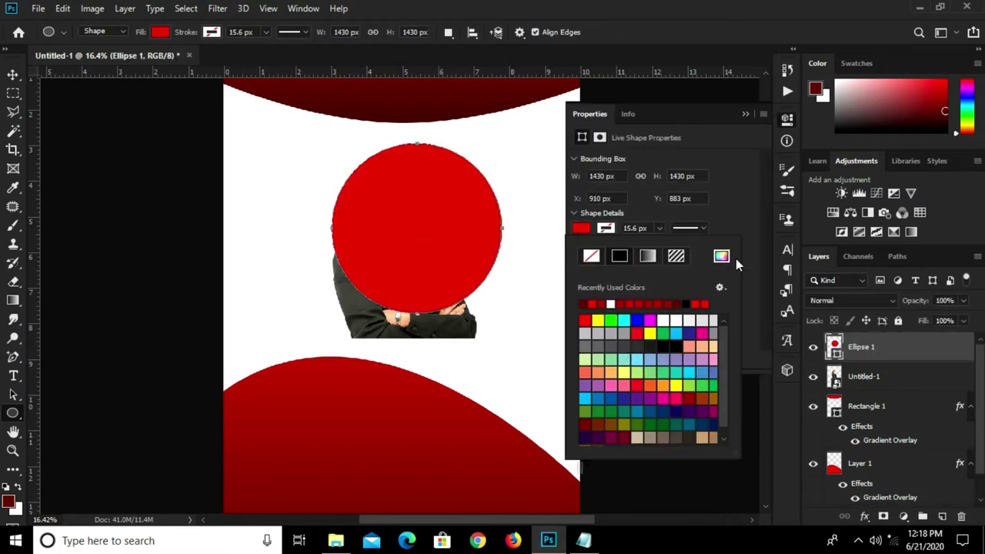
click(589, 304)
click(745, 113)
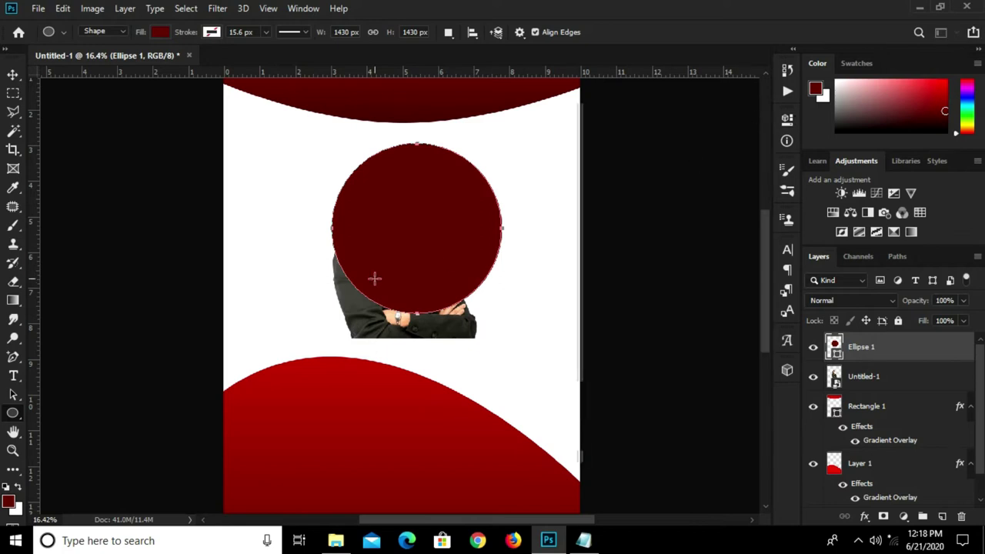
- Enlarge the circle slightly and centre it horizontally on the card
key(v)
key(ctrl+t)
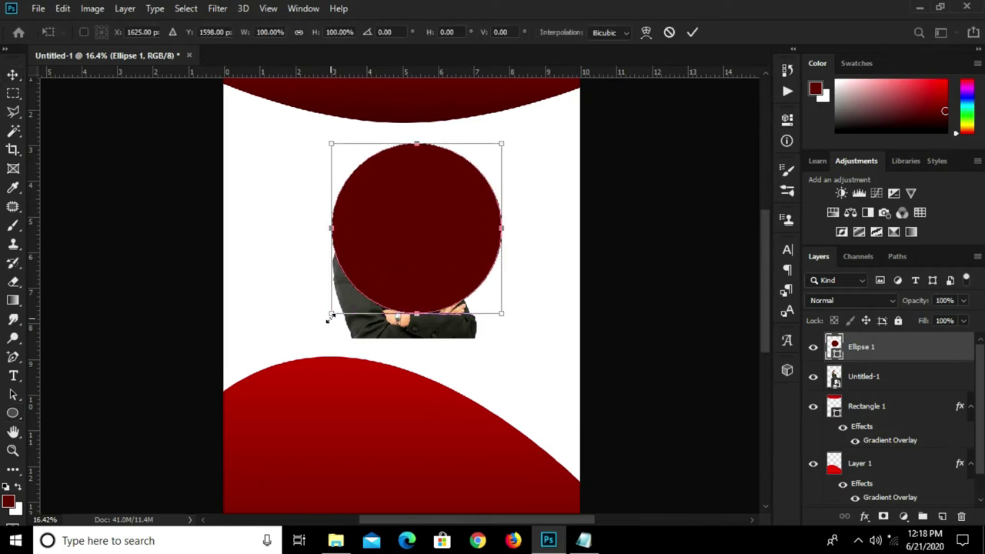
drag(330, 311, 322, 322)
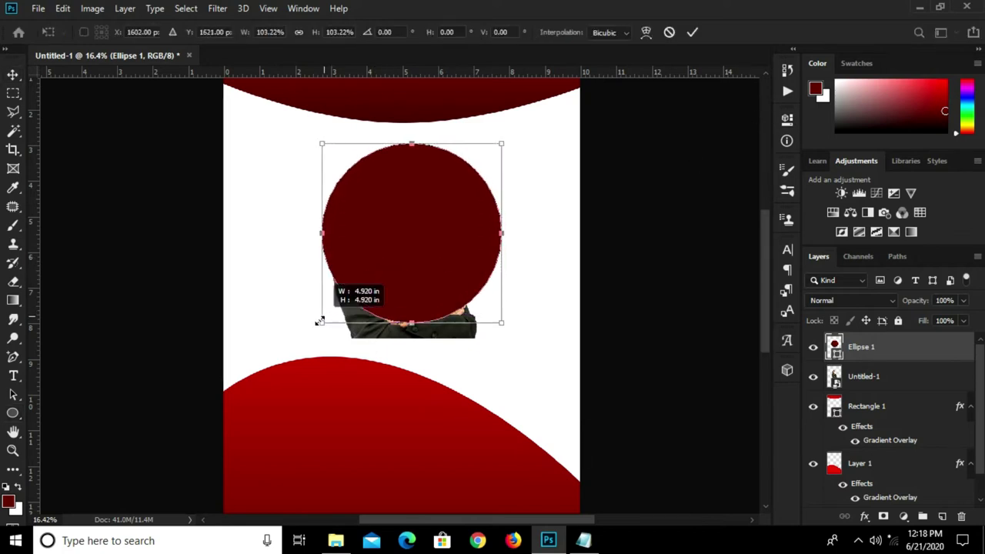
click(691, 35)
mouse_move(403, 231)
mouse_down()
mouse_move(382, 233)
mouse_move(392, 234)
mouse_up()
- Move the circle below the photo layer and clip the photo inside it
drag(897, 352, 856, 396)
click(866, 352)
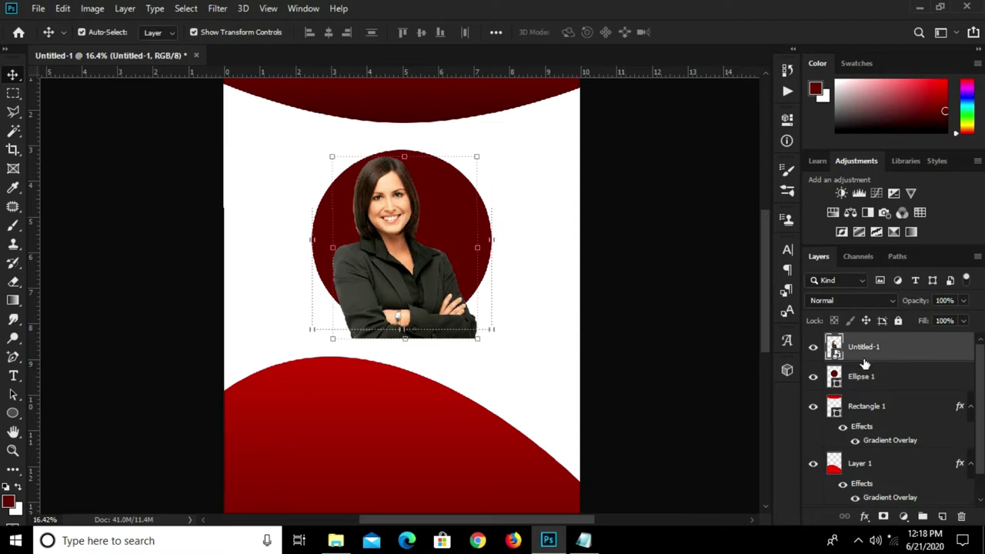
right_click(894, 347)
click(736, 315)
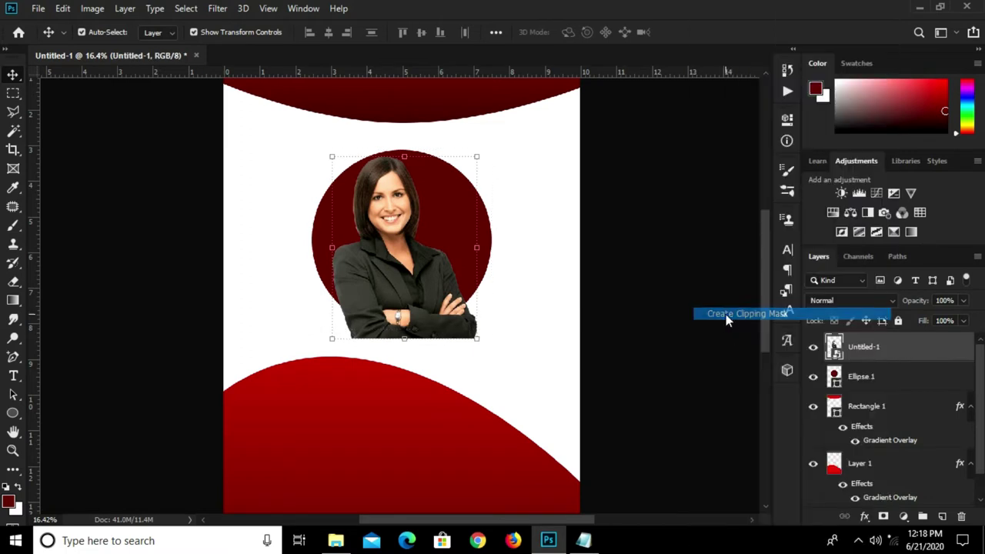
click(690, 360)
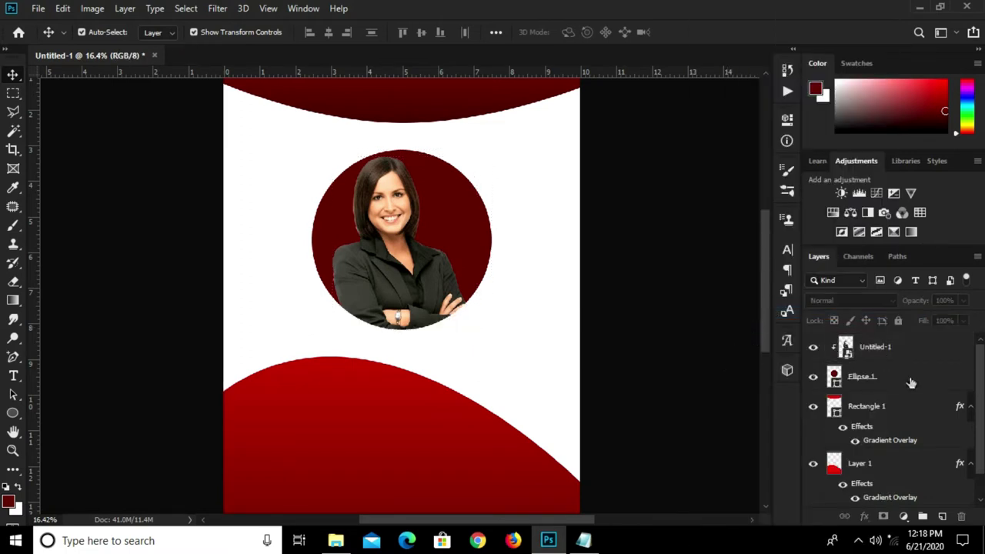
click(858, 379)
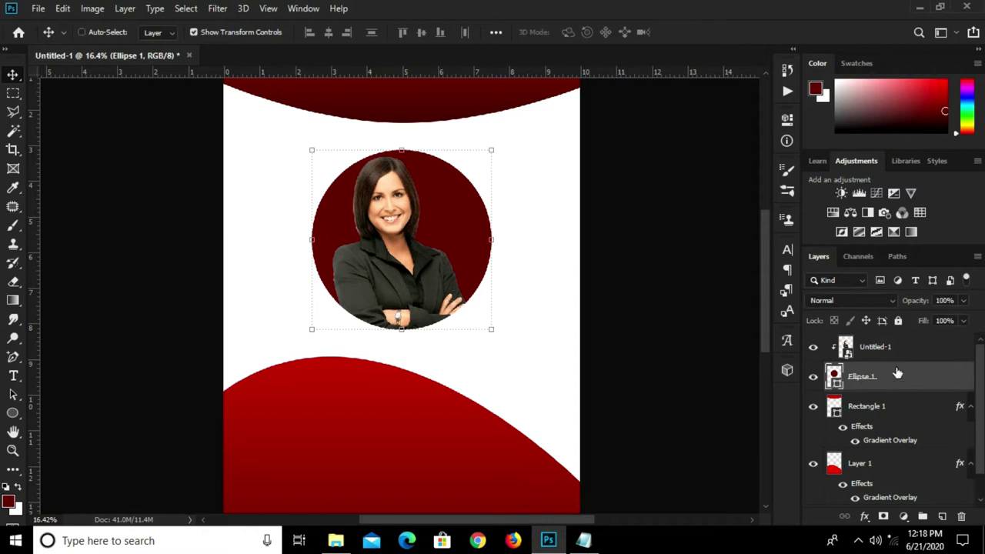
- Duplicate the circle and enlarge the lower copy to about 106%
key(ctrl+j)
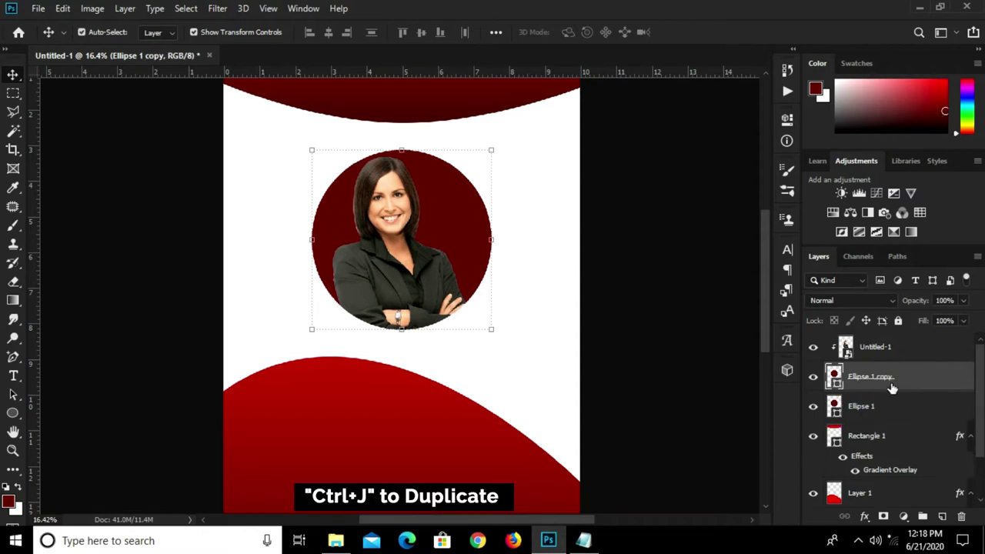
click(902, 408)
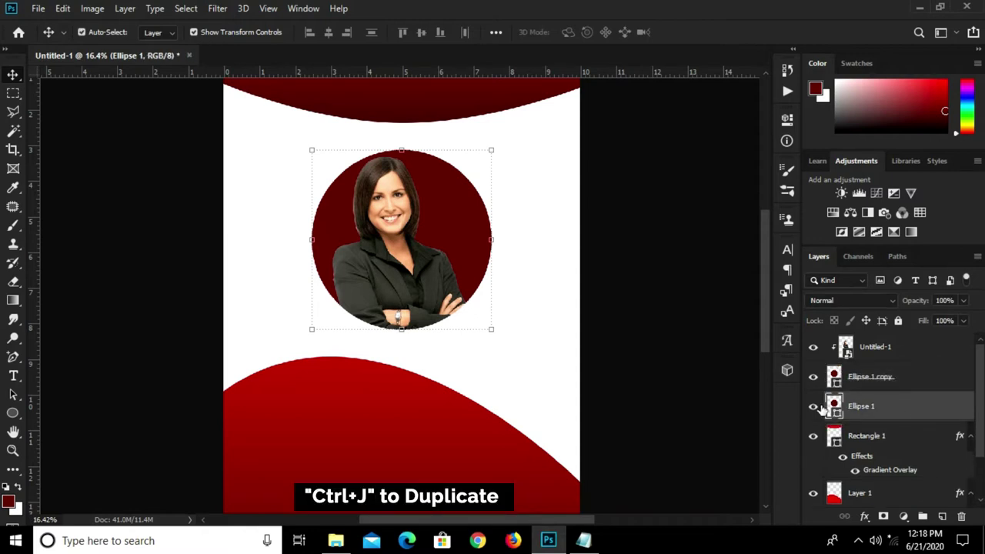
key(ctrl+t)
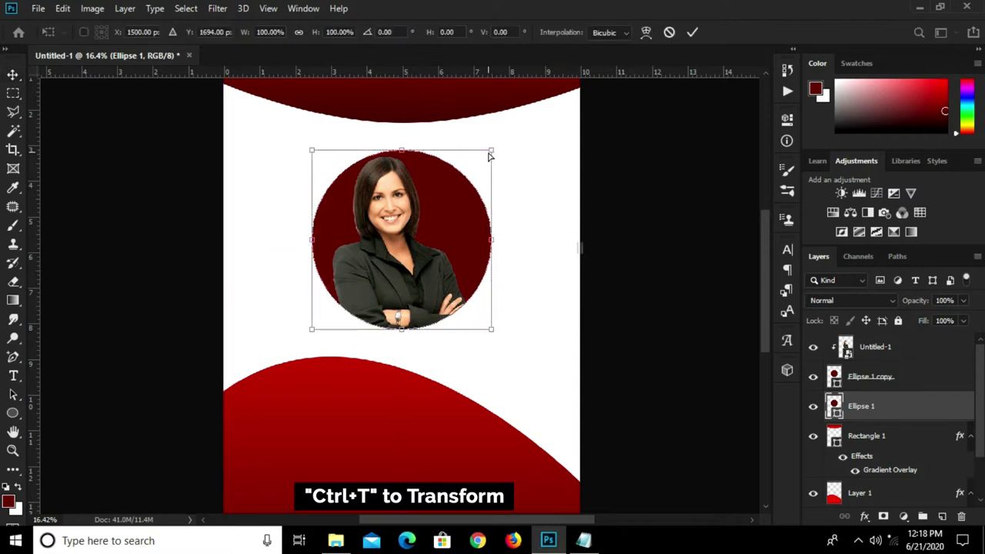
drag(491, 150, 500, 144)
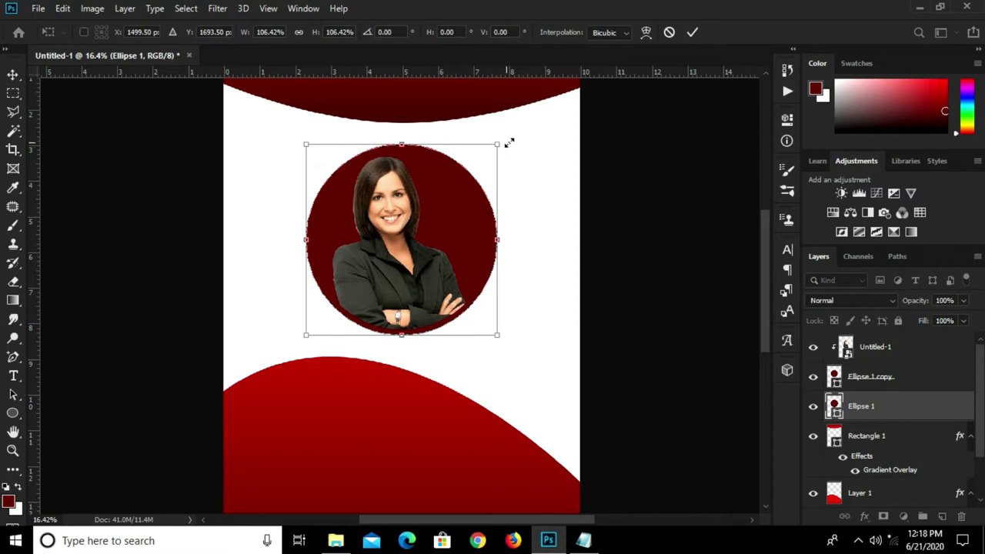
click(695, 33)
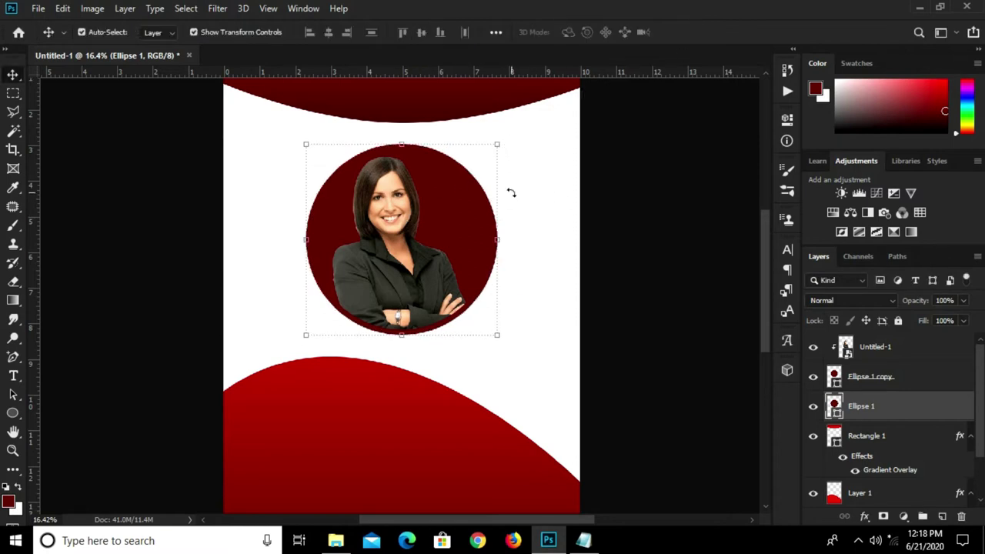
- Give the enlarged circle no fill and a 22 px dark-red stroke
click(12, 414)
click(159, 32)
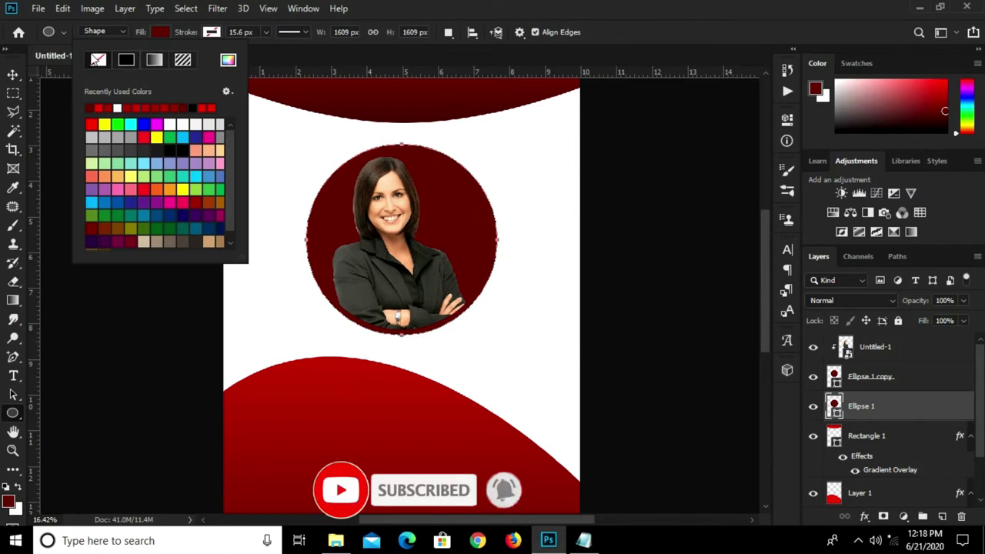
click(98, 60)
click(211, 31)
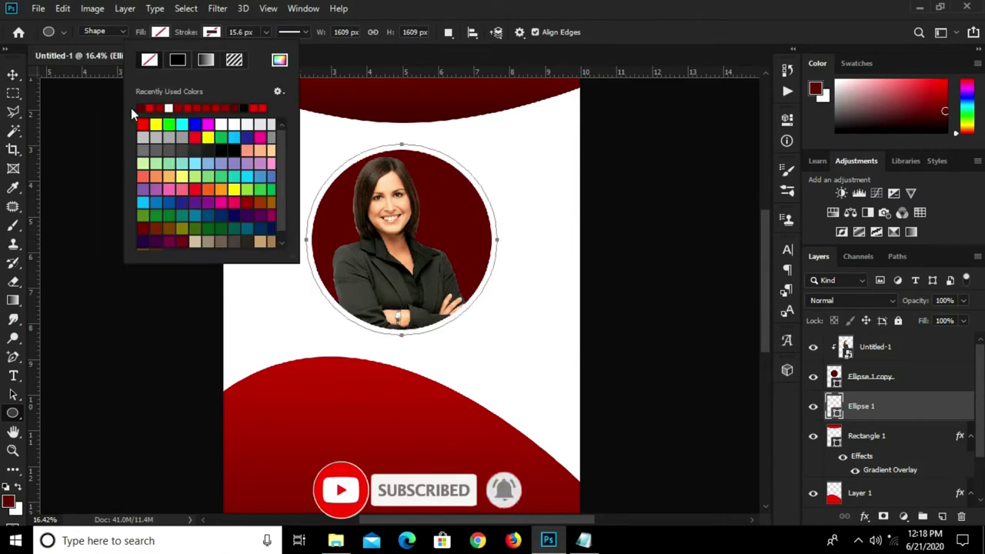
click(142, 107)
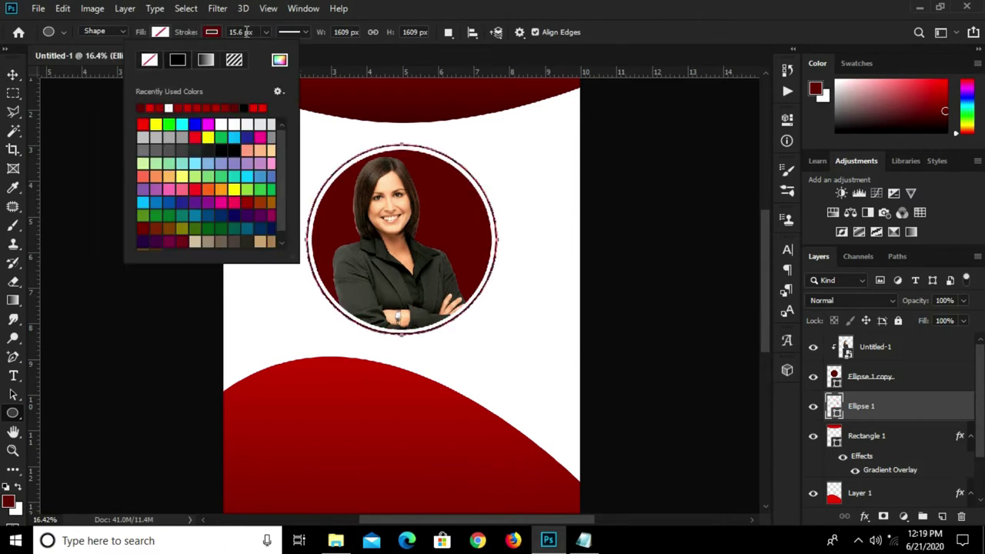
drag(255, 29, 224, 32)
text(22)
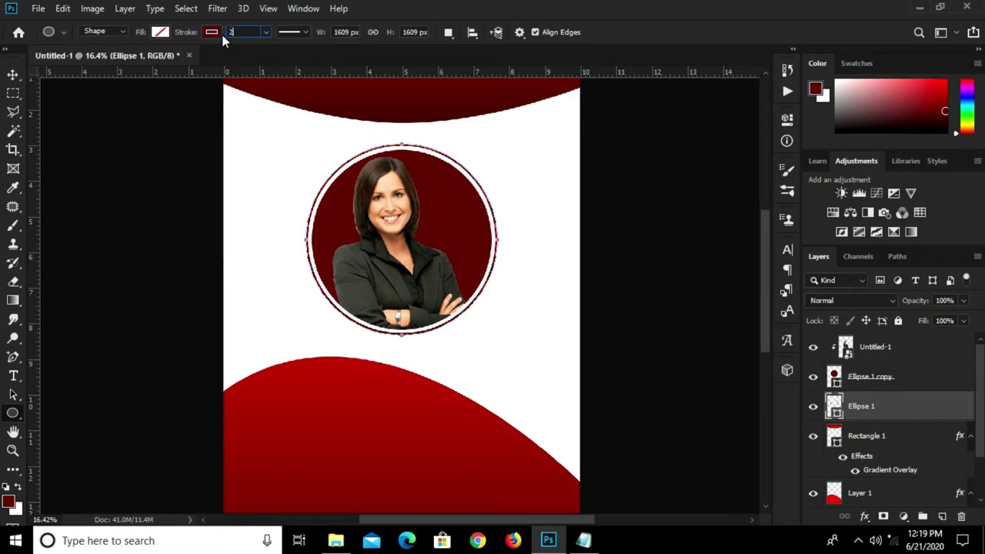
key(Return)
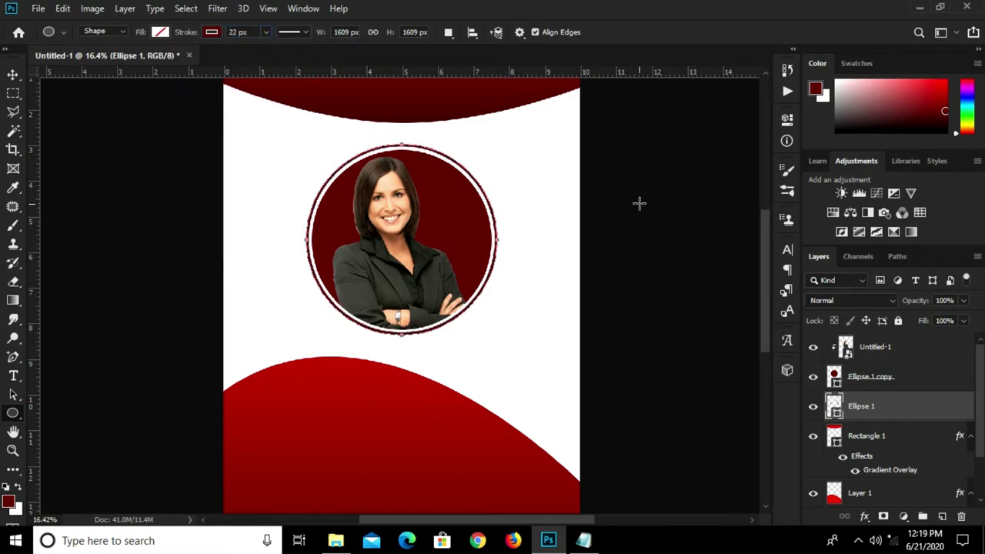
- Deselect the ring and zoom out and back in to check the portrait frame
key(v)
click(631, 231)
scroll(435, 163, up, 1)
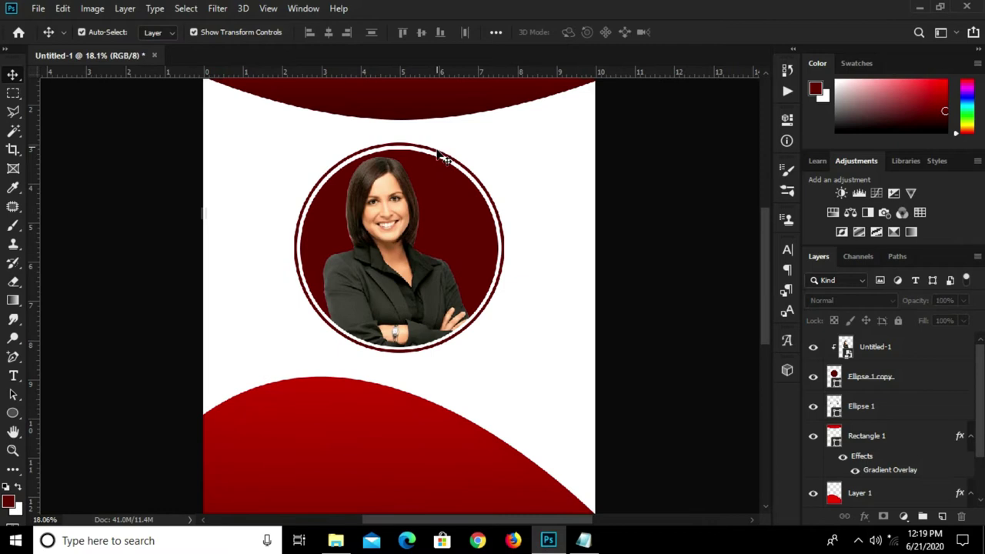
key(ctrl+minus)
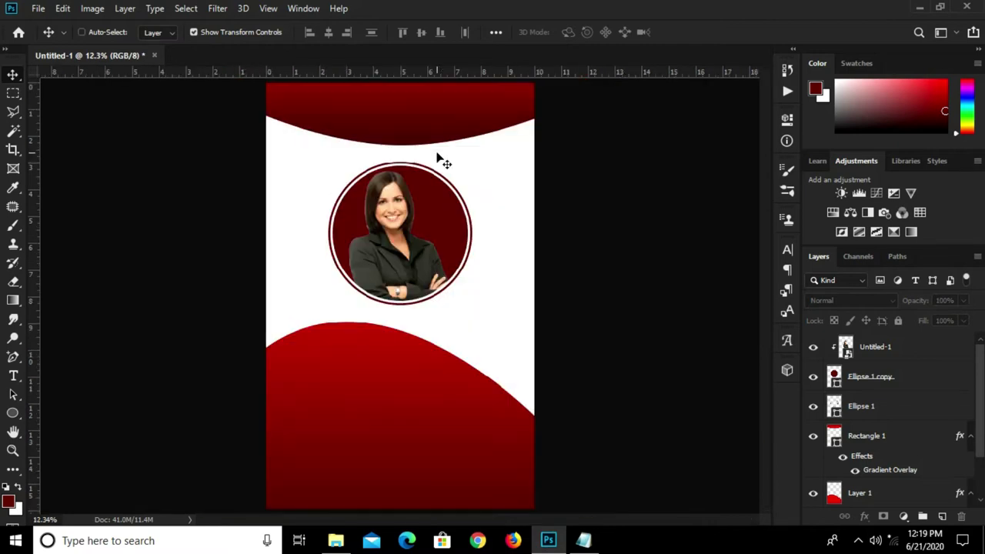
key(ctrl+plus)
scroll(408, 137, up, 3)
- Rasterize the Ellipse 1 ring layer around the portrait
scroll(531, 164, down, 3)
scroll(757, 284, up, 3)
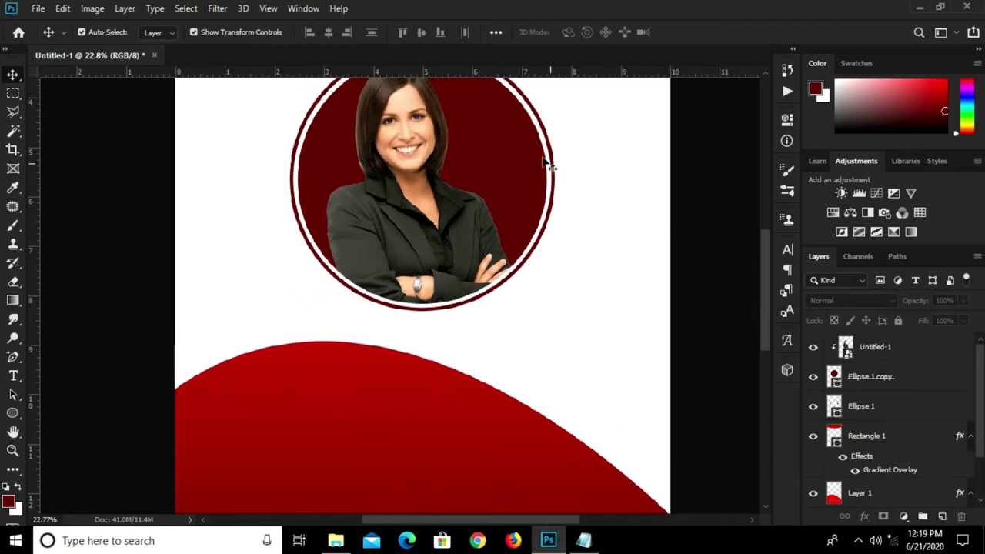
scroll(762, 285, up, 4)
scroll(754, 264, up, 4)
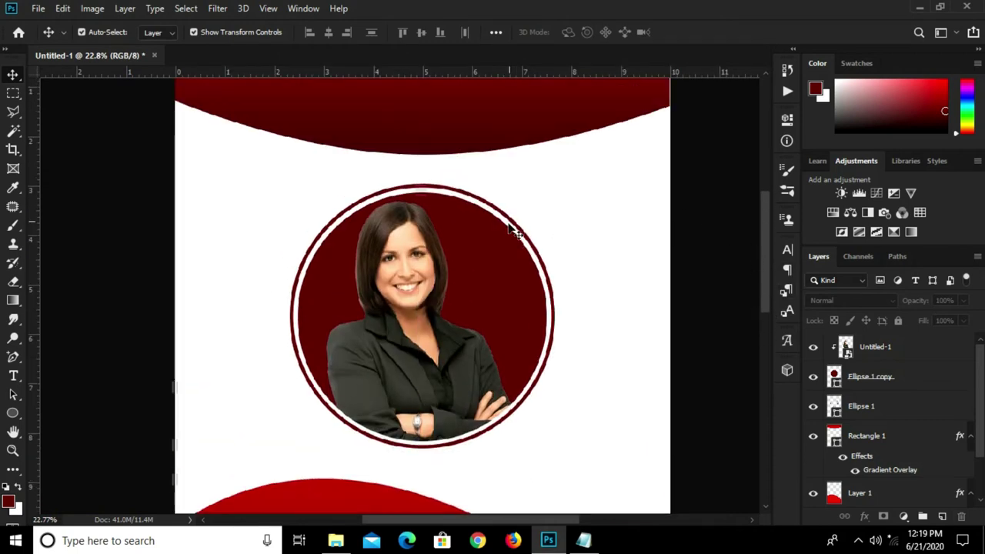
click(865, 409)
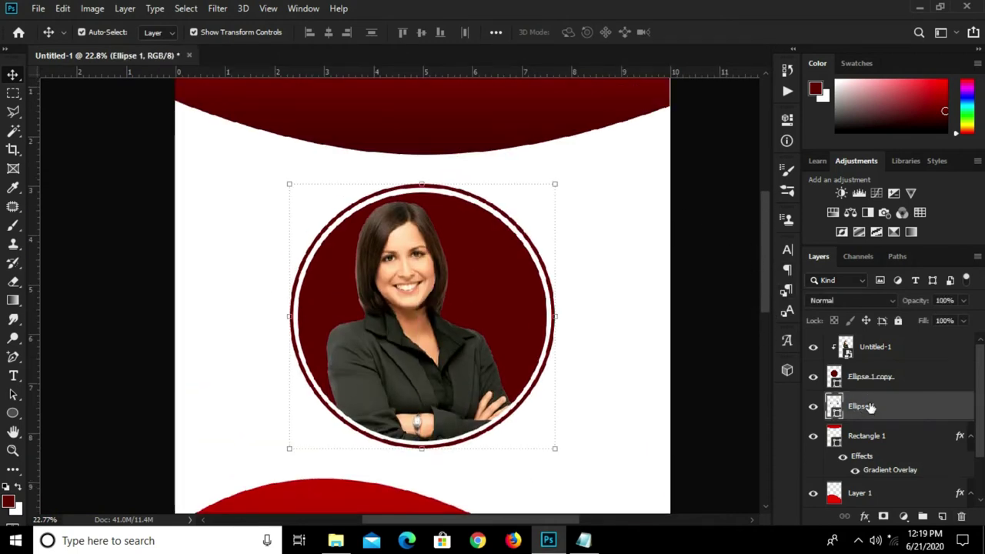
right_click(868, 407)
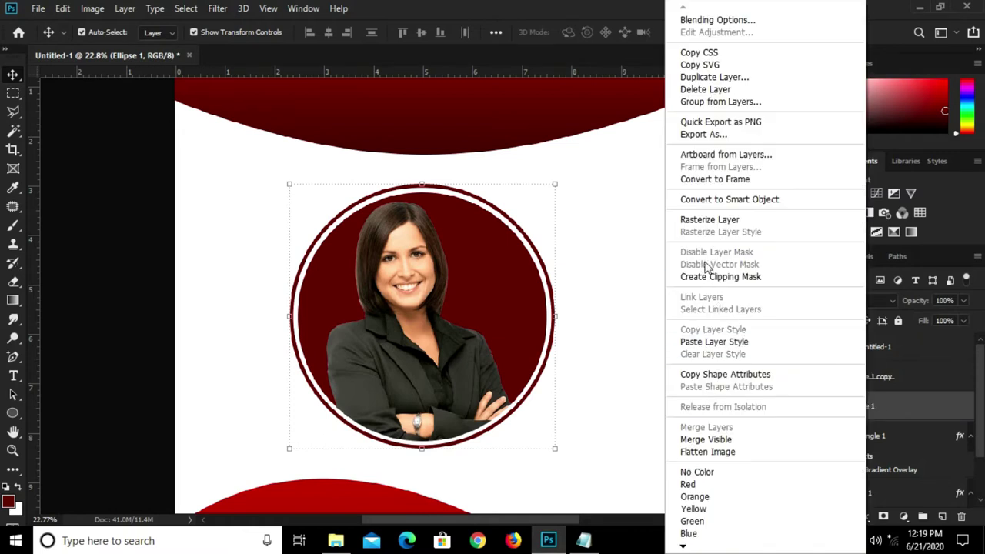
click(707, 221)
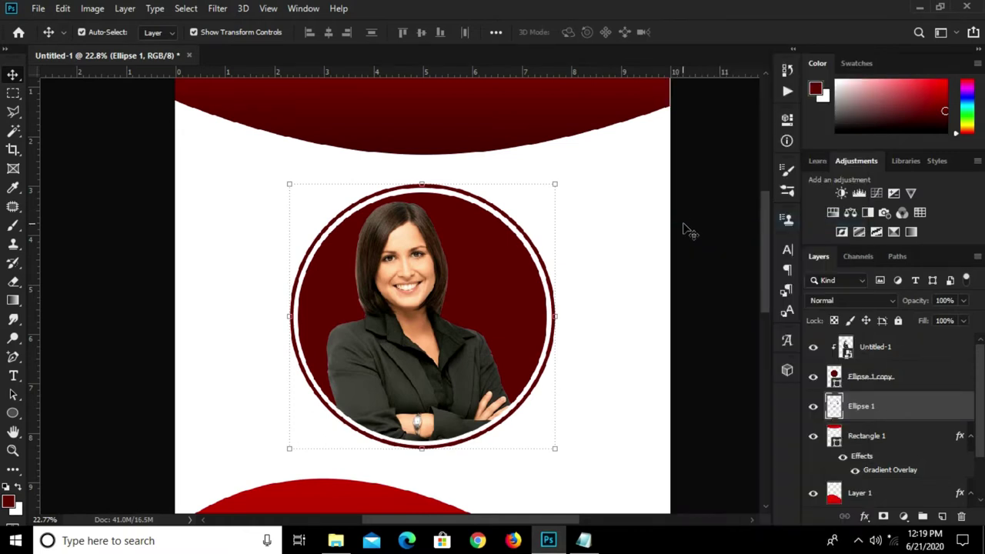
- Delete the ring's upper-right arc using a rectangular marquee selection
click(13, 93)
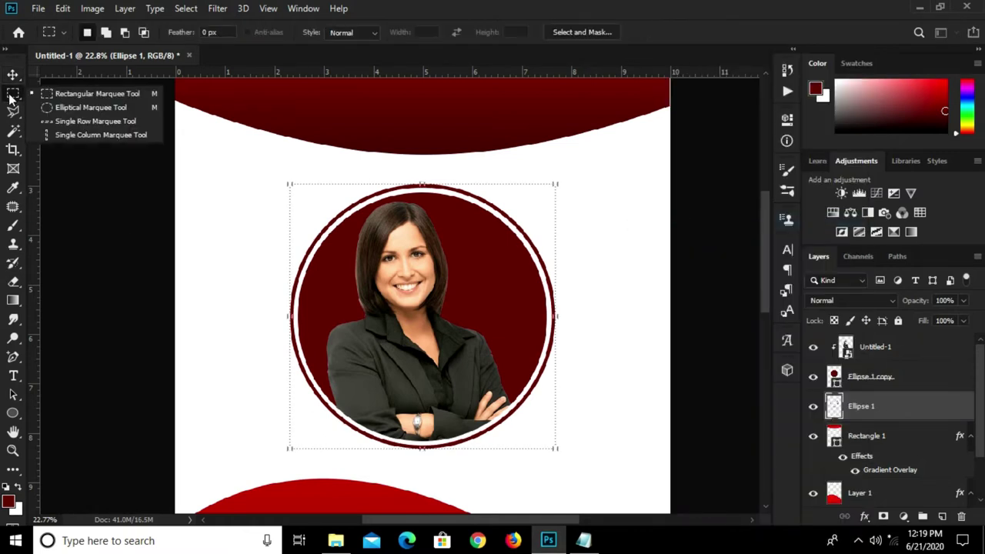
click(61, 94)
drag(615, 202, 469, 312)
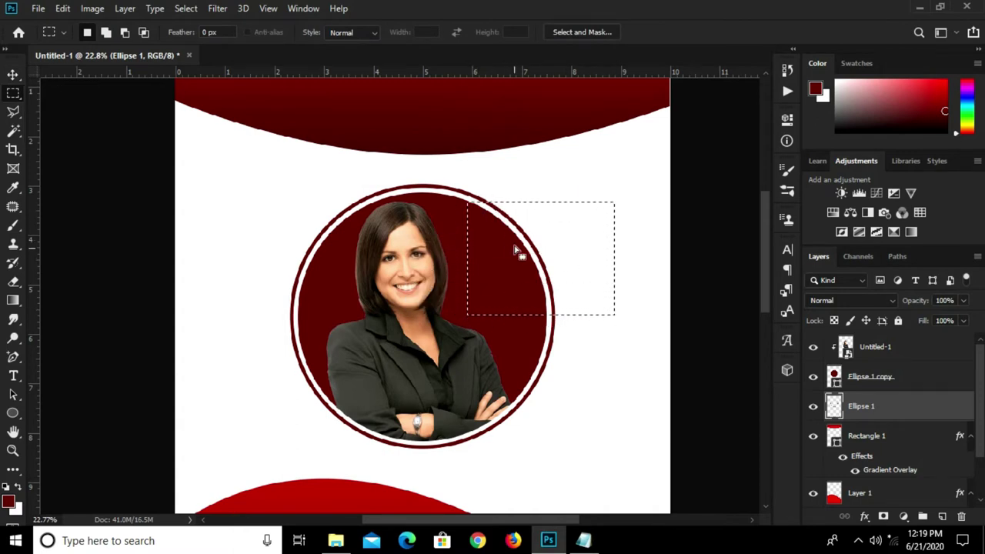
key(Delete)
key(ctrl+d)
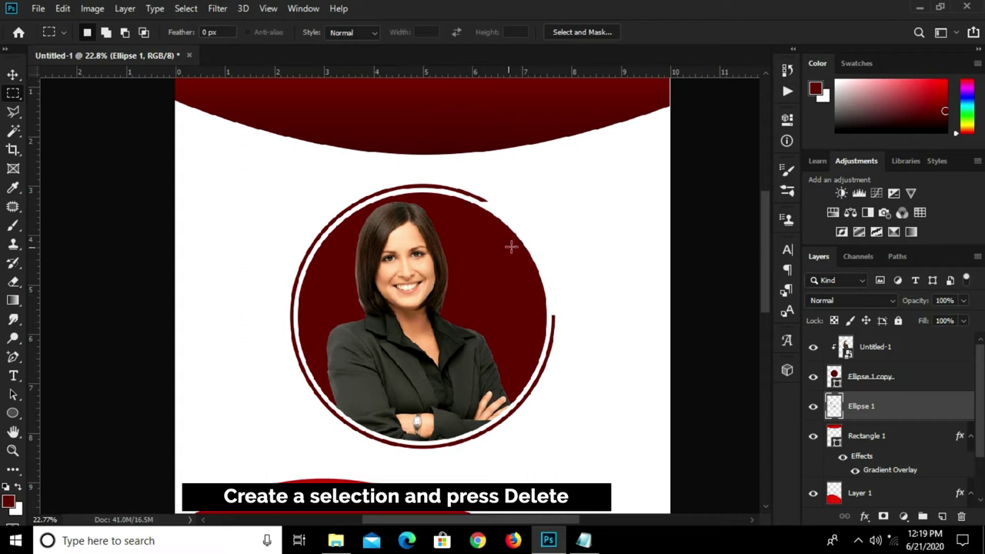
key(v)
click(100, 262)
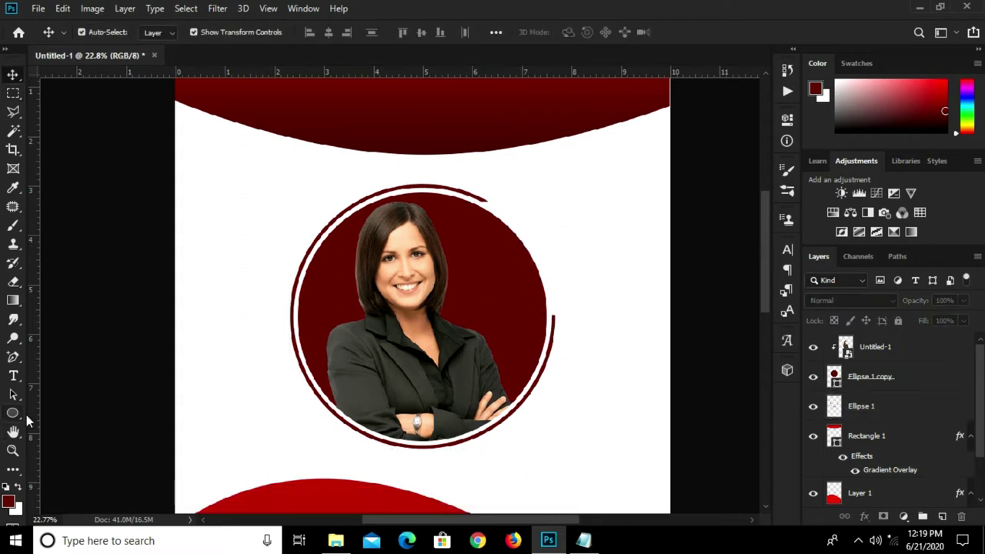
click(13, 414)
- Draw a small ellipse near the ring's gap, then delete the botched circle
right_click(13, 414)
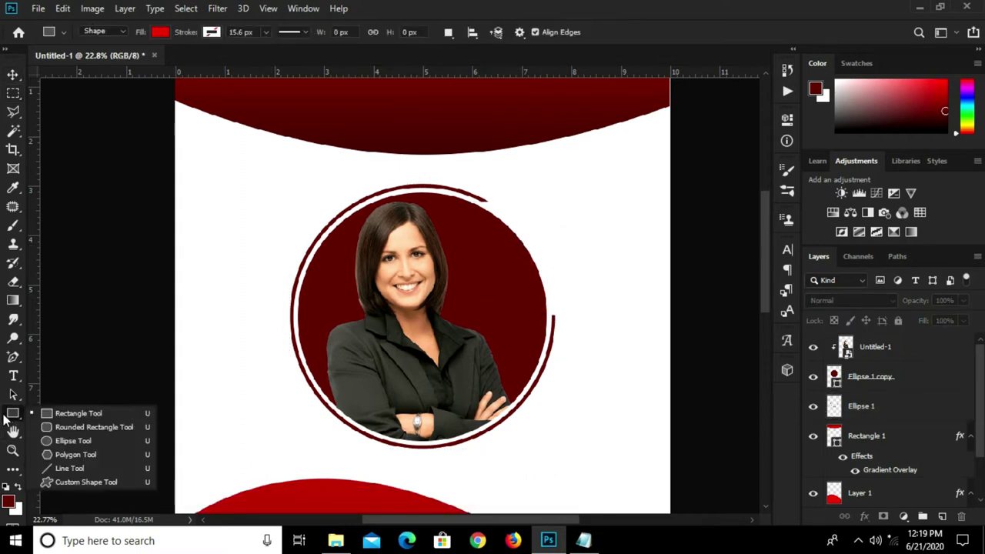
click(62, 441)
scroll(493, 201, up, 2)
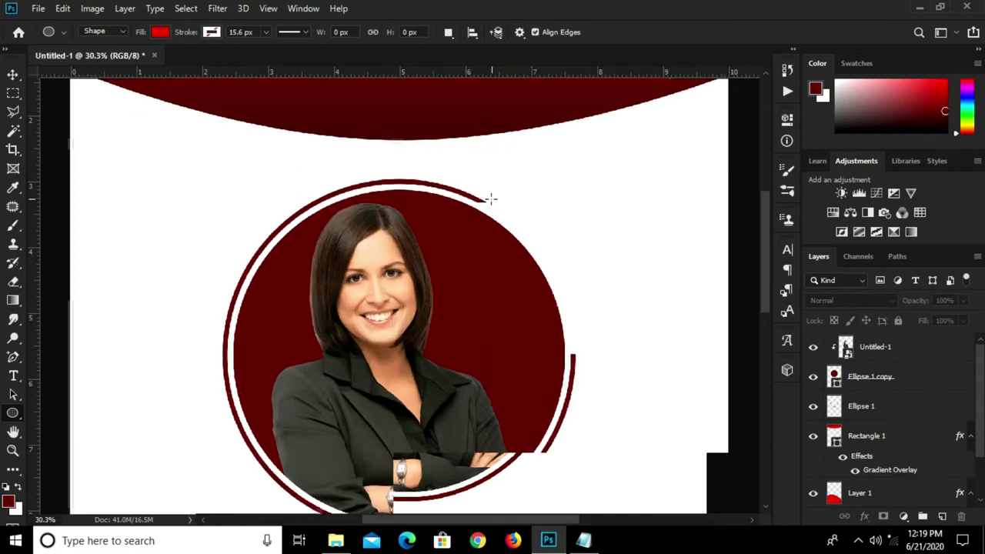
click(491, 196)
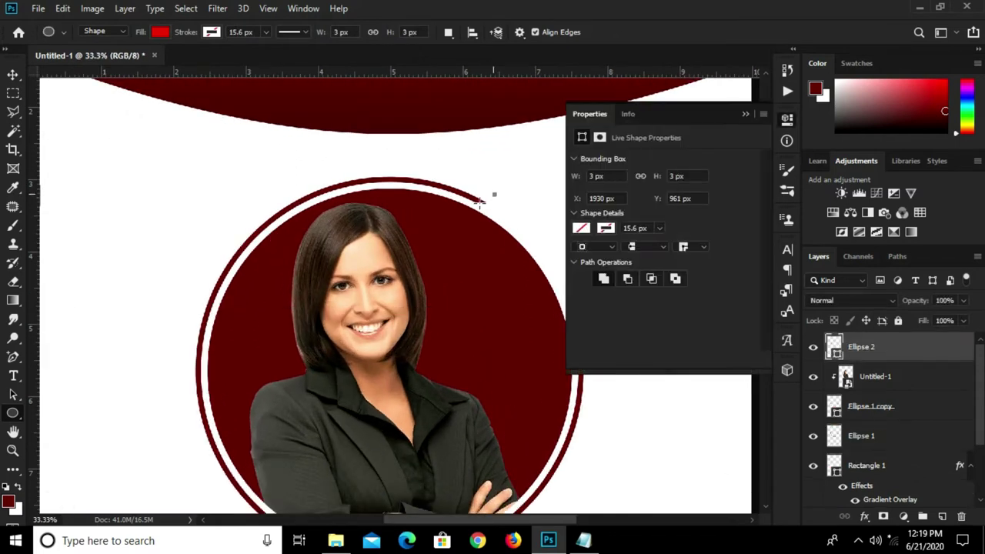
drag(494, 195, 496, 202)
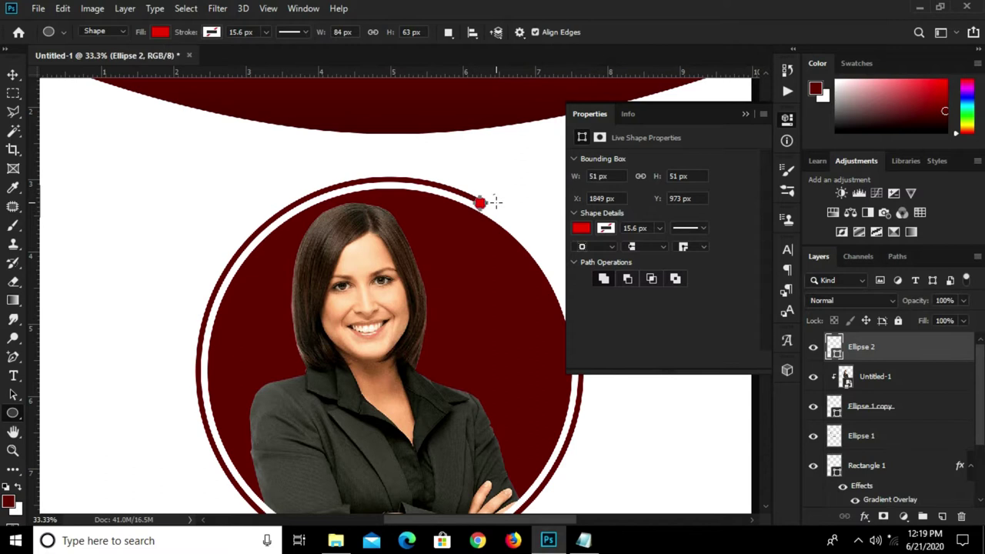
click(496, 202)
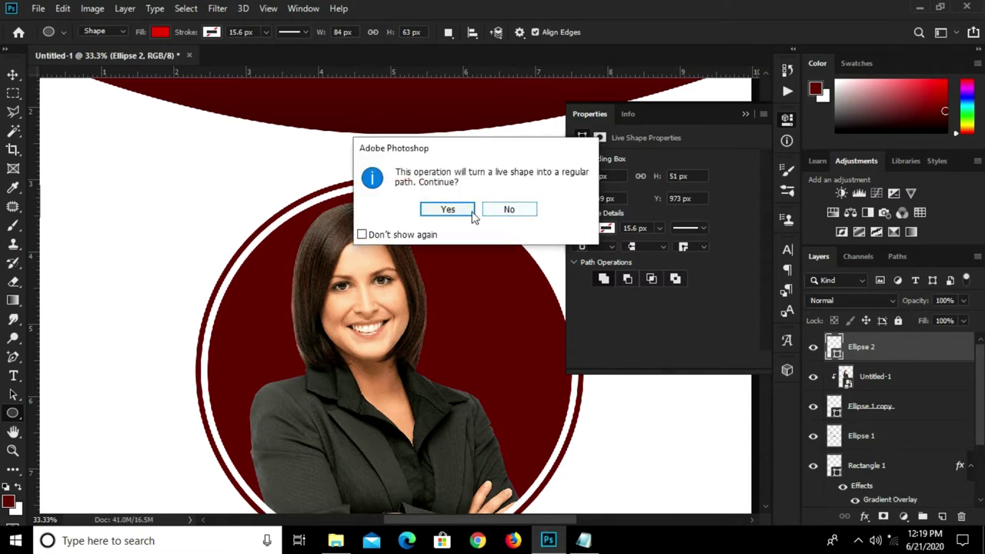
click(511, 212)
click(497, 201)
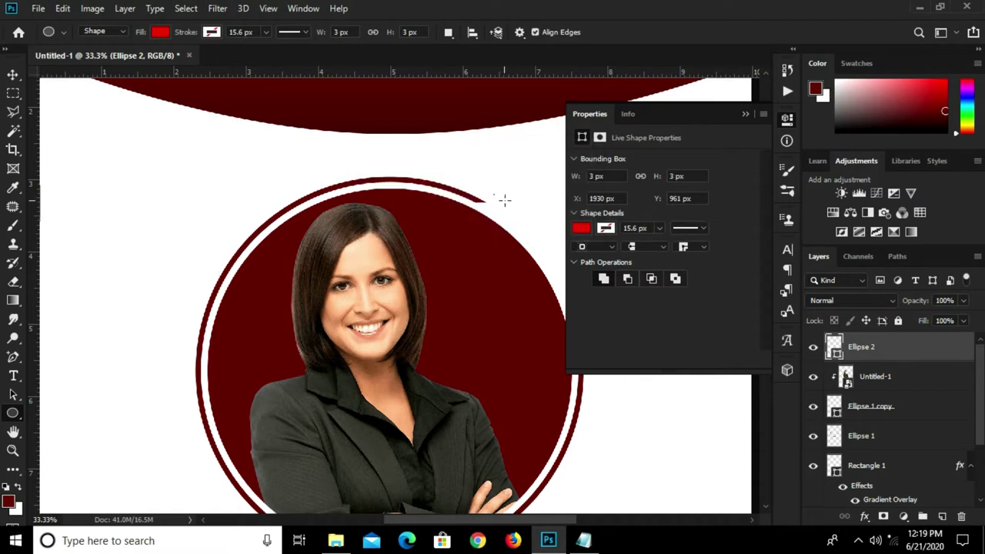
scroll(504, 200, up, 3)
key(Delete)
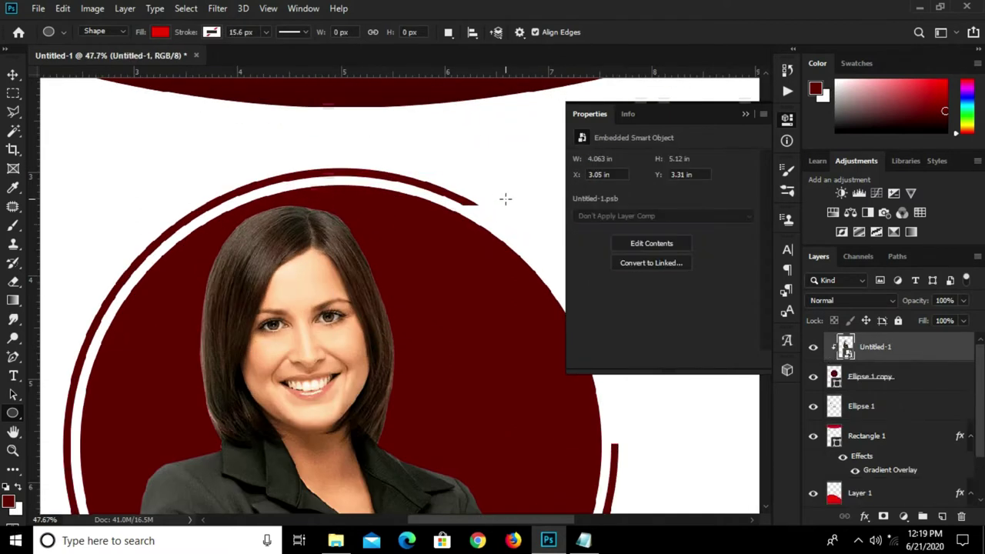
scroll(488, 185, down, 1)
- Draw a small circle on the arc's top end and fill it with the ring's dark red
drag(488, 200, 441, 217)
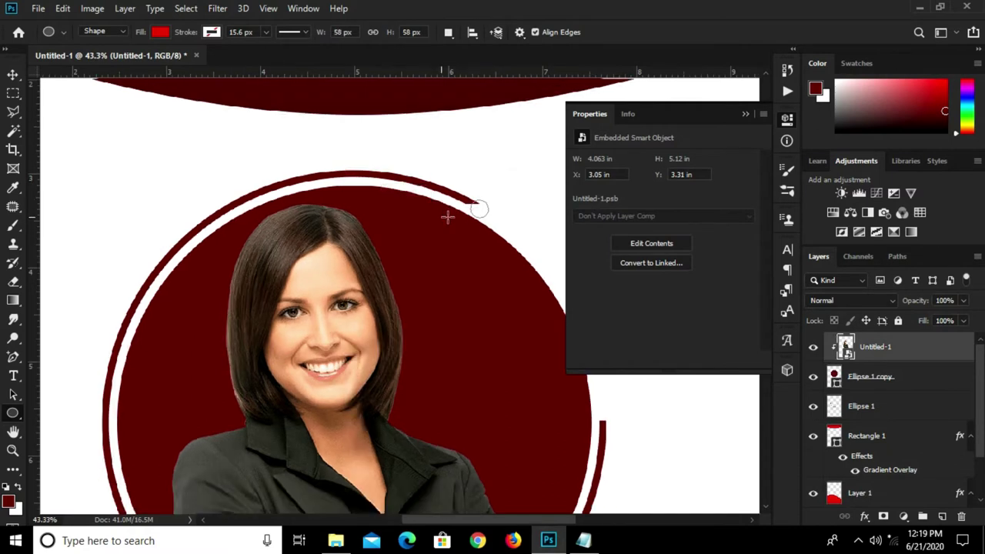
key(v)
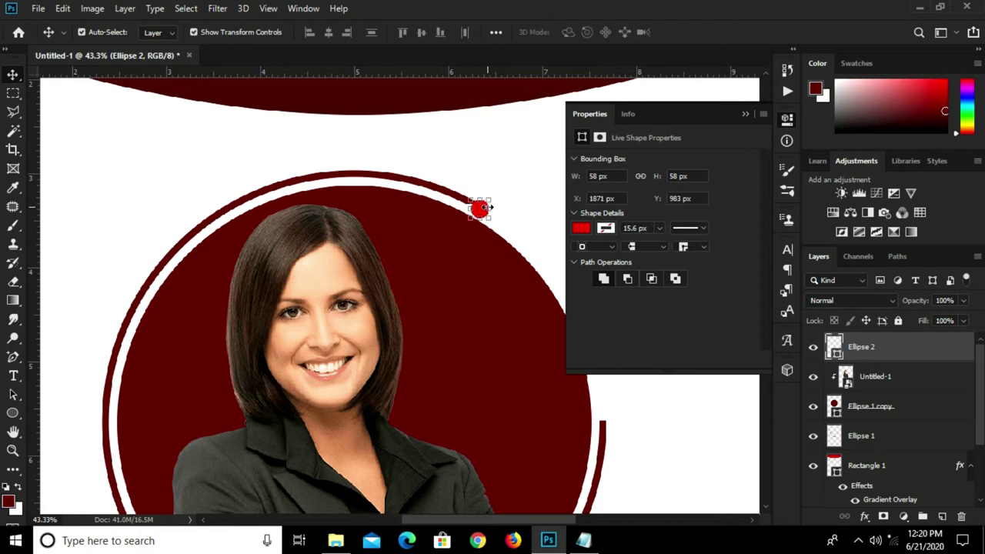
scroll(479, 209, up, 1)
scroll(478, 209, up, 1)
drag(480, 208, 475, 205)
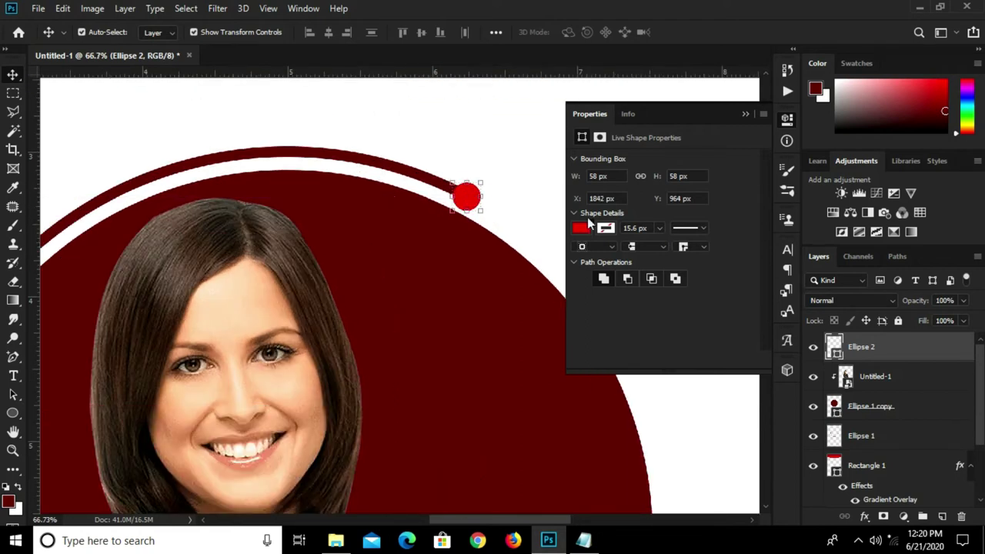
click(581, 228)
click(722, 257)
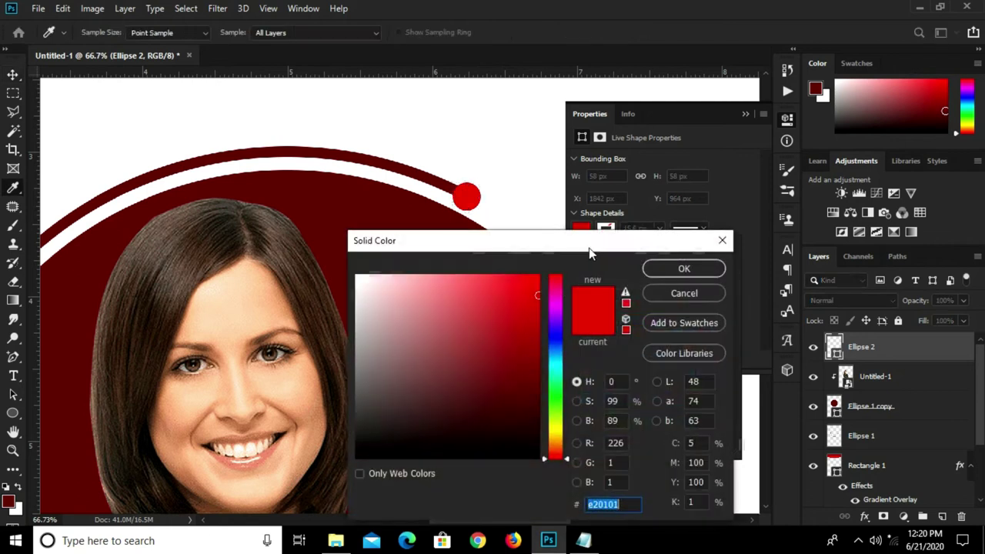
click(723, 242)
click(583, 304)
click(744, 122)
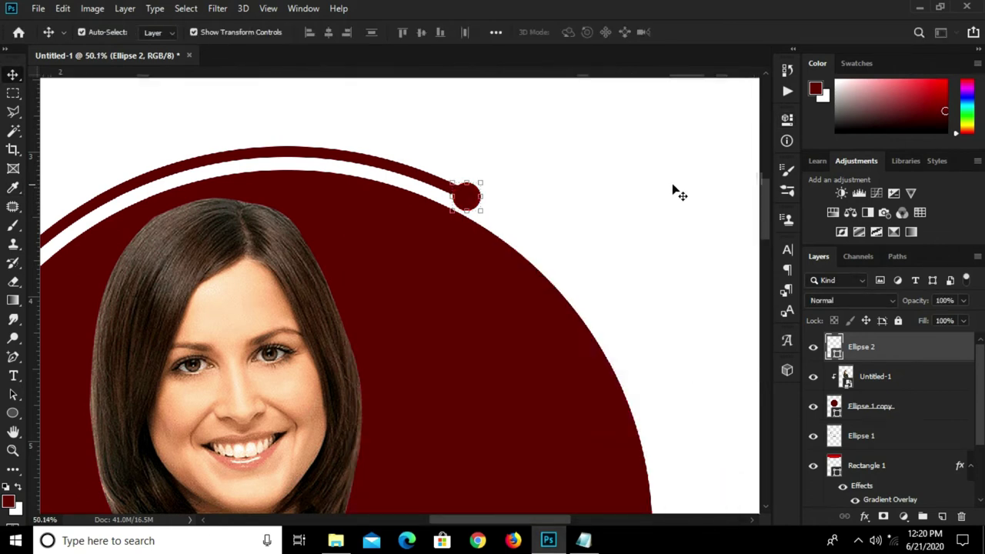
scroll(678, 192, down, 2)
- Duplicate the dark-red dot and place the copy at the ring's lower-right end
key(ctrl+j)
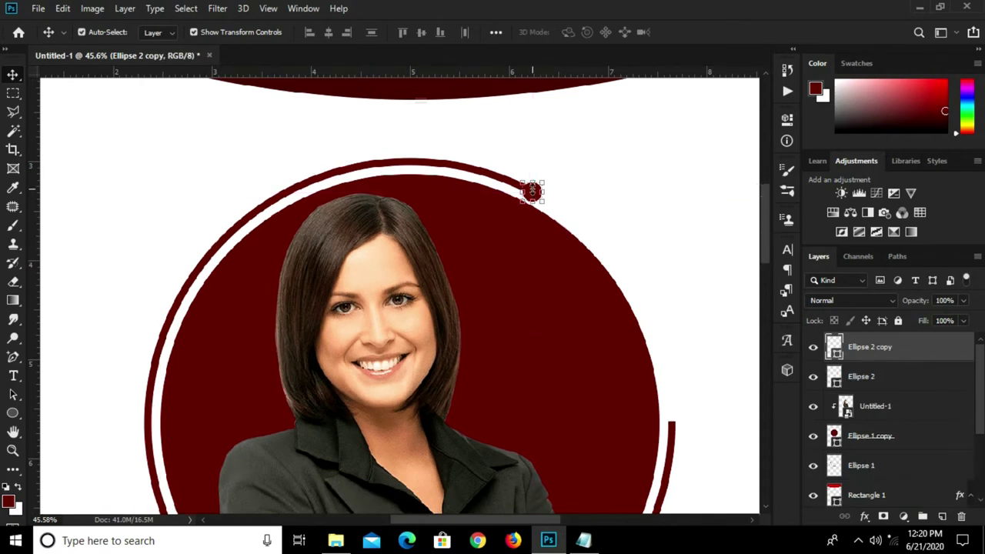
scroll(530, 192, up, 1)
drag(532, 191, 691, 452)
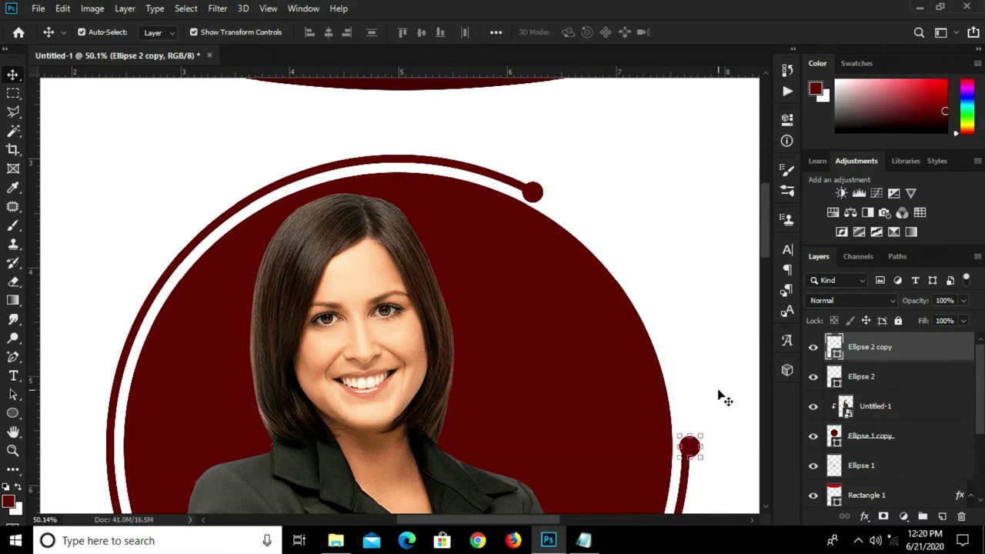
alt+scroll(662, 281, down, 1)
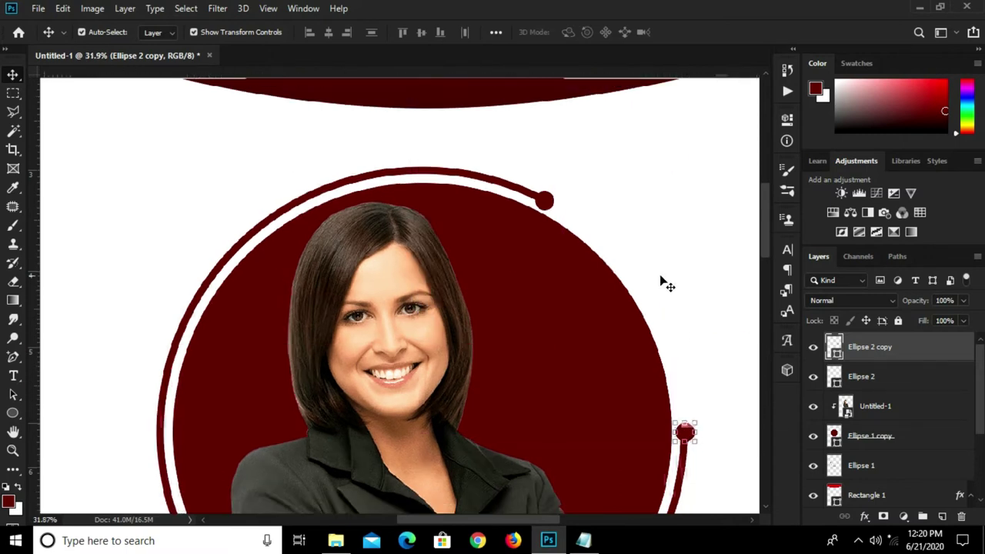
alt+scroll(667, 283, down, 4)
alt+scroll(666, 283, down, 1)
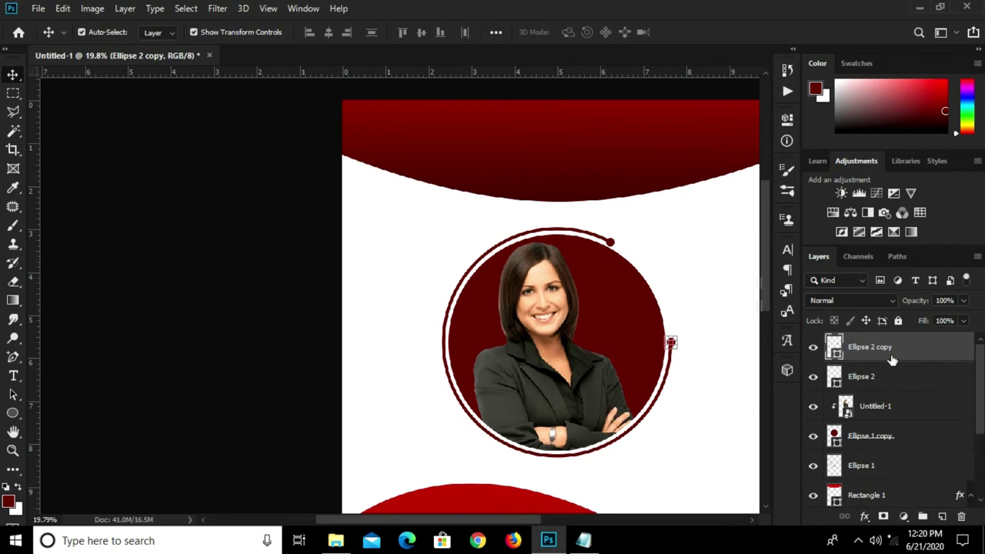
shift+click(892, 385)
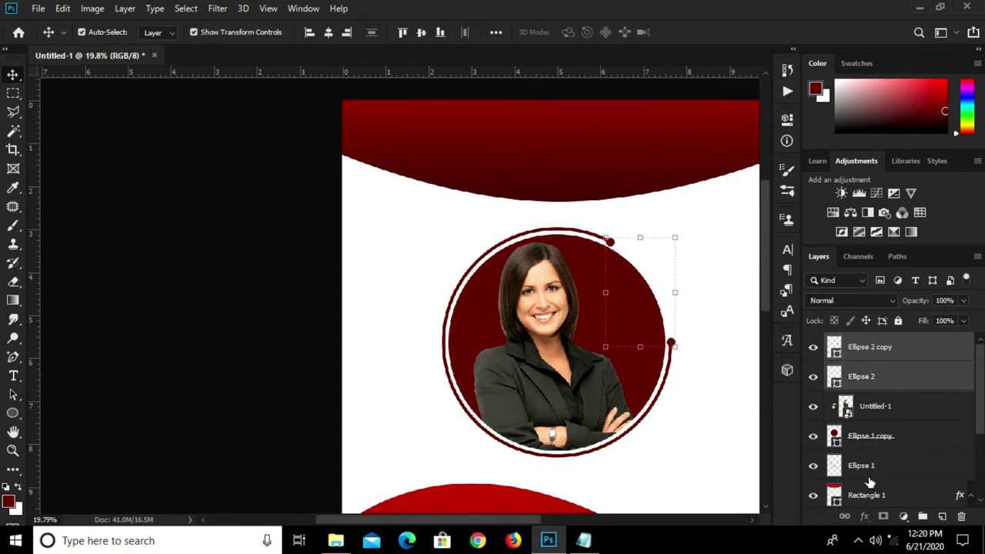
- Try merging layers with Ctrl+E and Merge Visible, then undo the merge
key(ctrl+e)
click(866, 437)
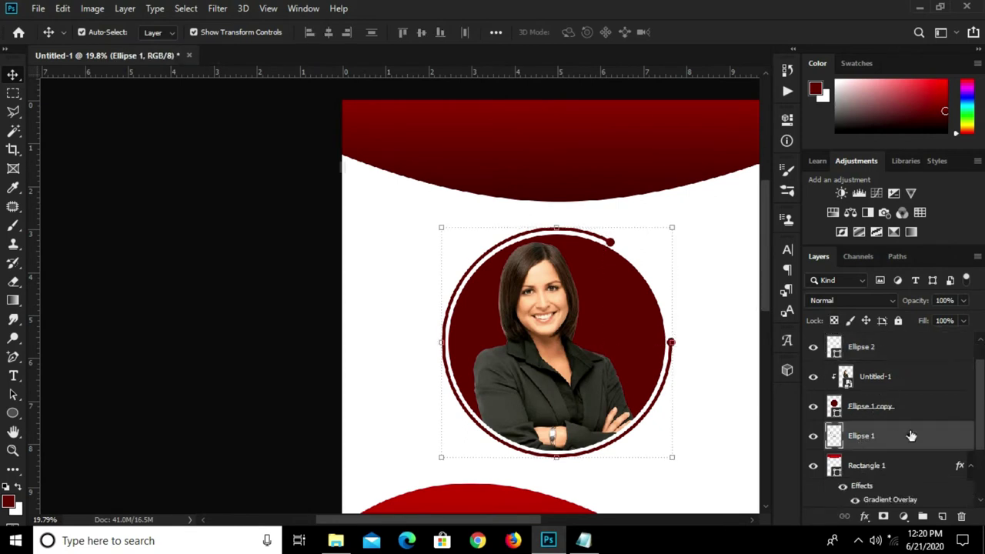
right_click(889, 443)
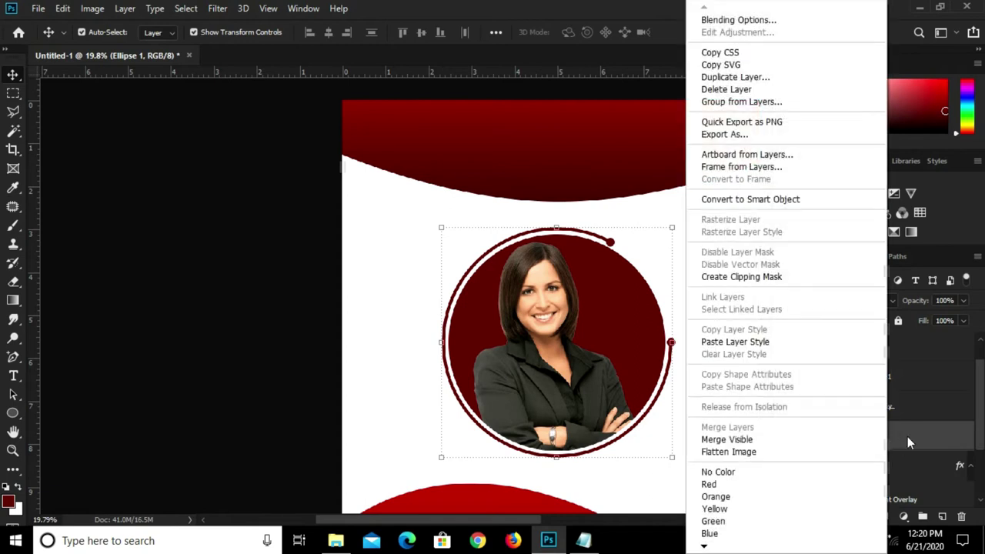
click(727, 439)
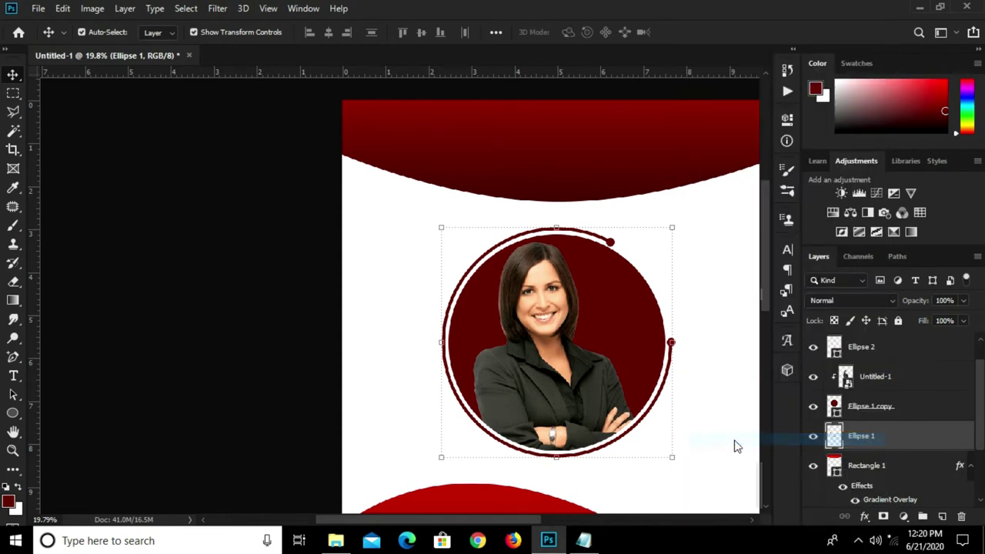
key(ctrl+z)
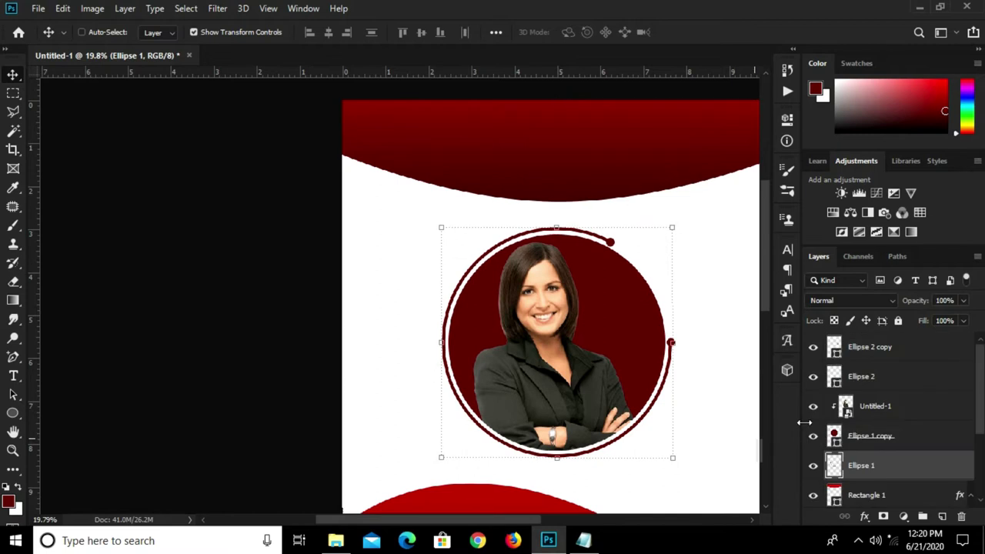
- Merge Ellipse 2, Ellipse 2 copy and the Ellipse 1 ring into one layer
click(873, 379)
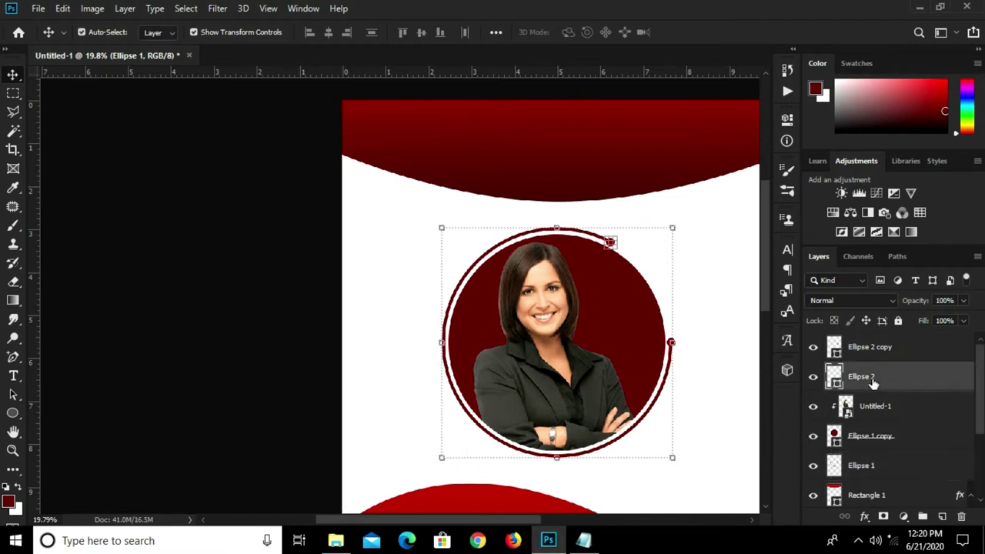
click(871, 349)
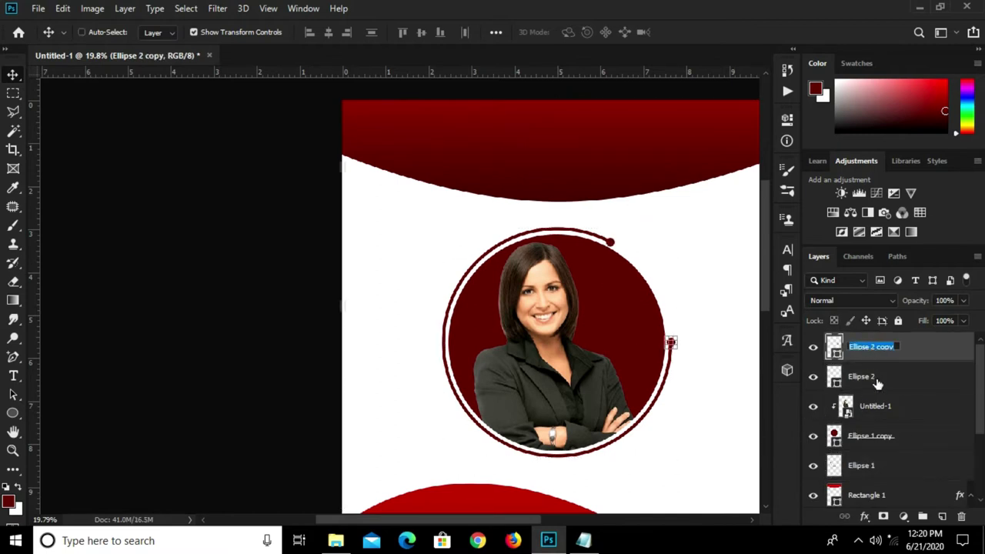
click(879, 377)
shift+click(893, 348)
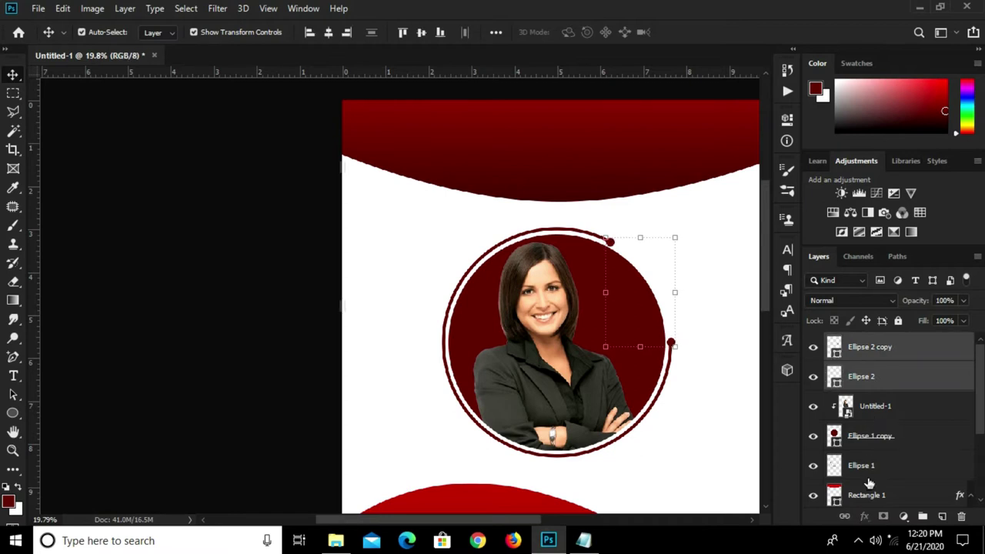
shift+click(870, 467)
right_click(869, 467)
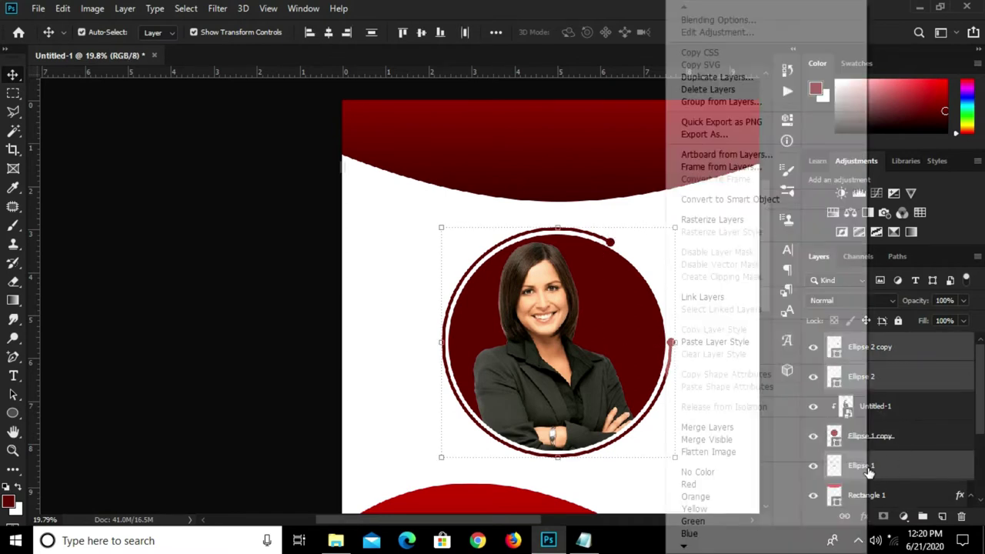
click(739, 428)
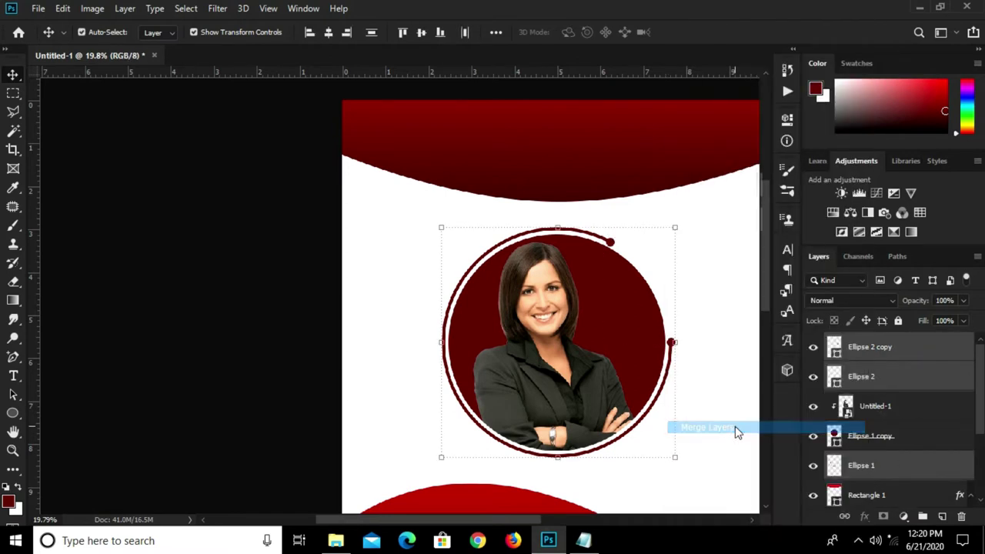
scroll(693, 374, down, 3)
scroll(512, 209, up, 1)
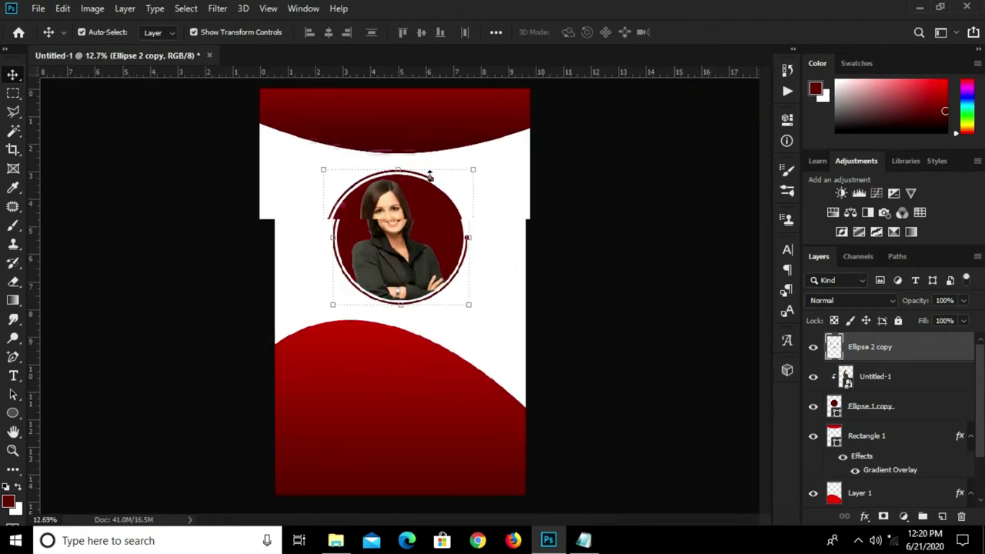
scroll(562, 206, up, 1)
click(562, 201)
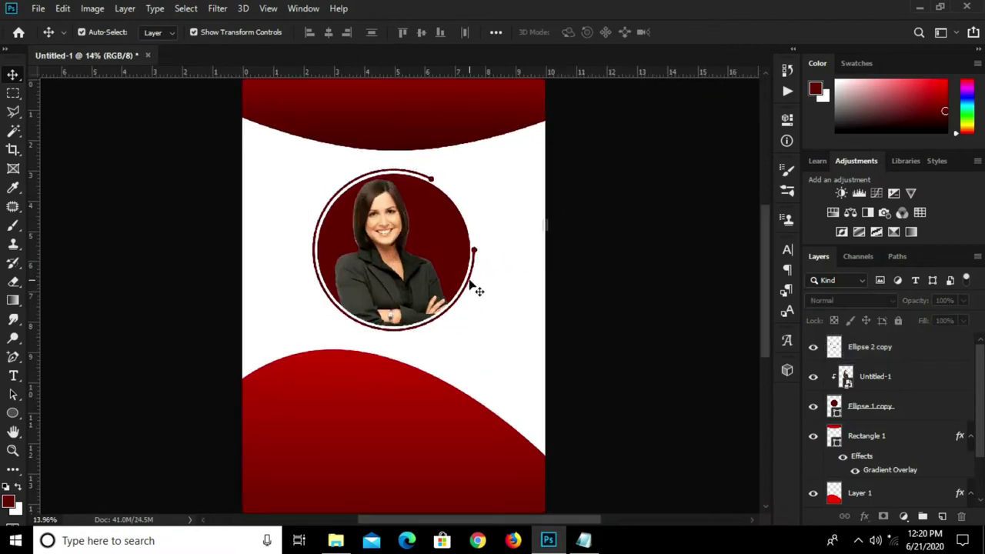
- Group the merged ring, portrait and Ellipse 1 copy layers into Group 1
scroll(471, 285, down, 1)
scroll(474, 282, down, 1)
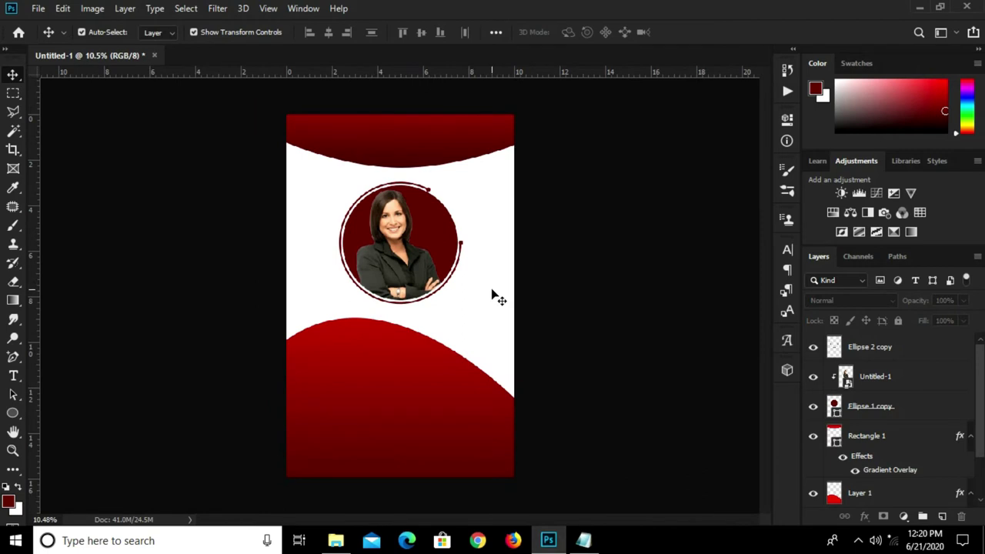
click(884, 356)
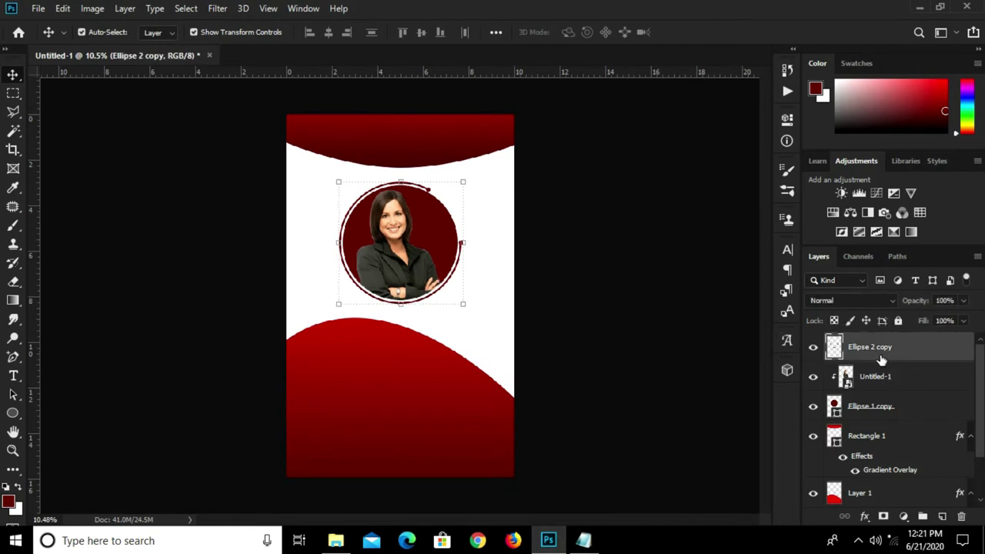
shift+click(889, 405)
key(ctrl+g)
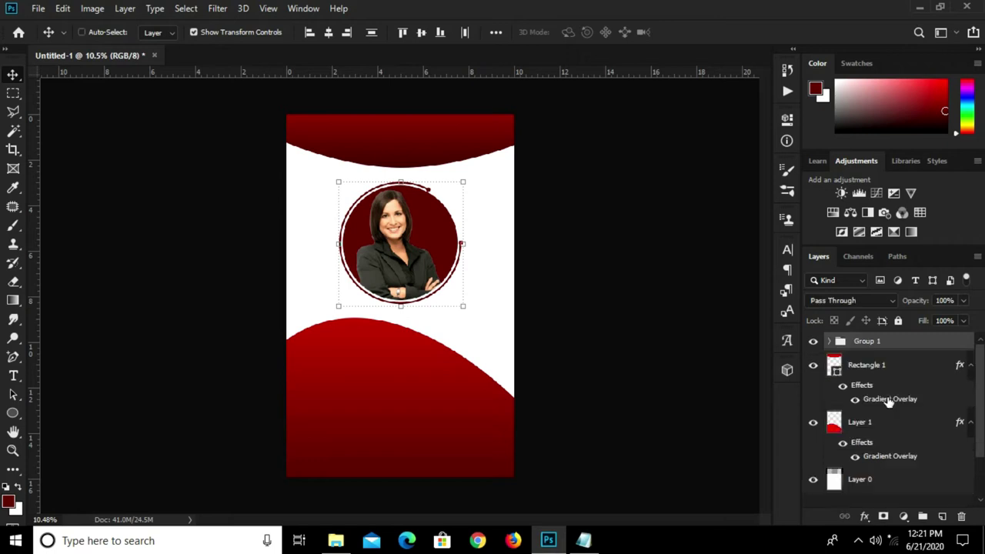
click(810, 347)
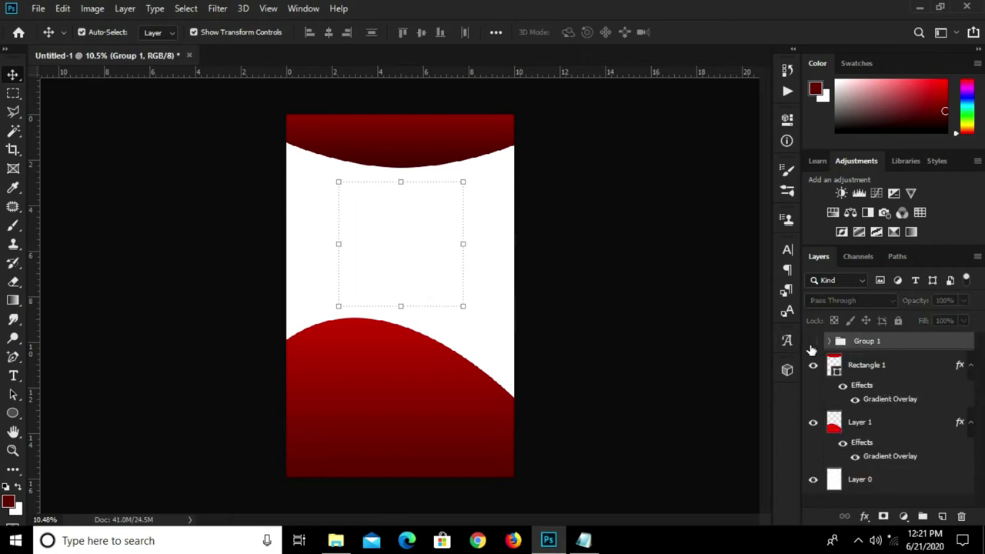
scroll(622, 322, up, 1)
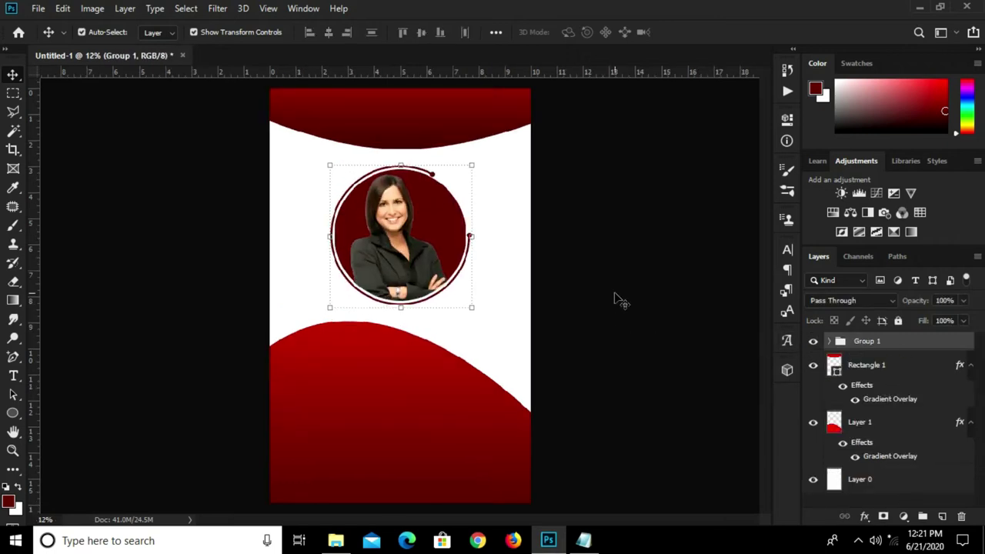
click(614, 297)
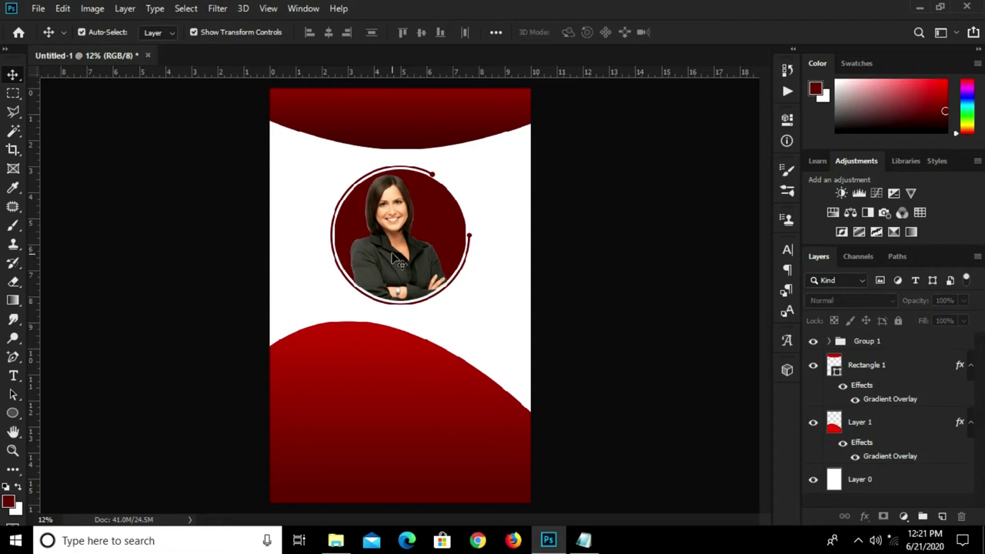
- Copy the ID No., DOB, E-mail and Phone labels from the Notepad notes
click(391, 388)
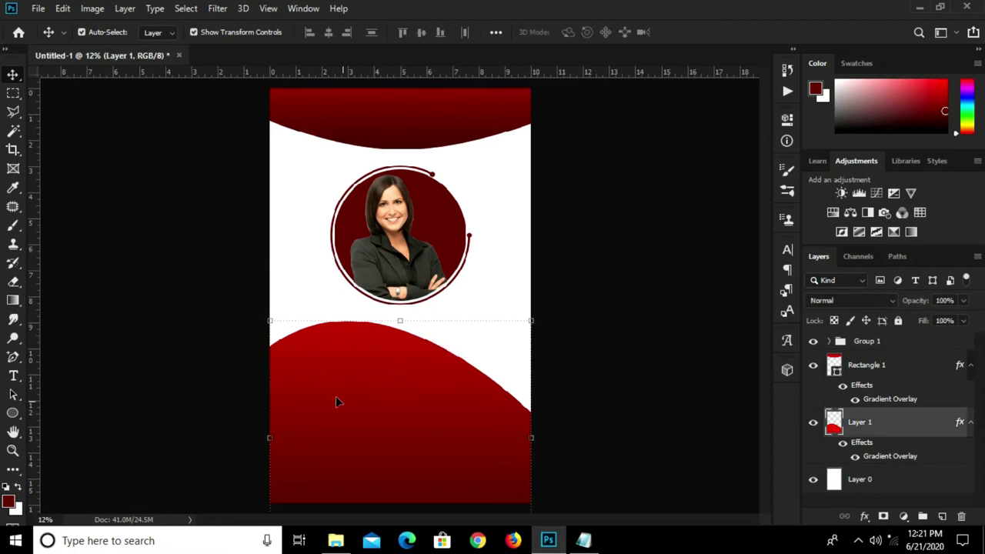
click(187, 336)
click(583, 541)
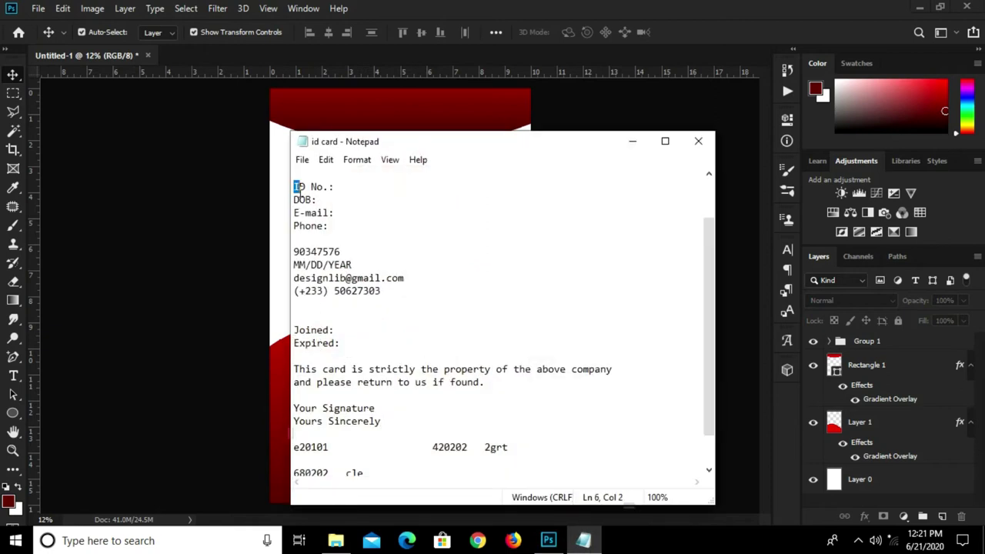
drag(294, 187, 336, 231)
right_click(302, 211)
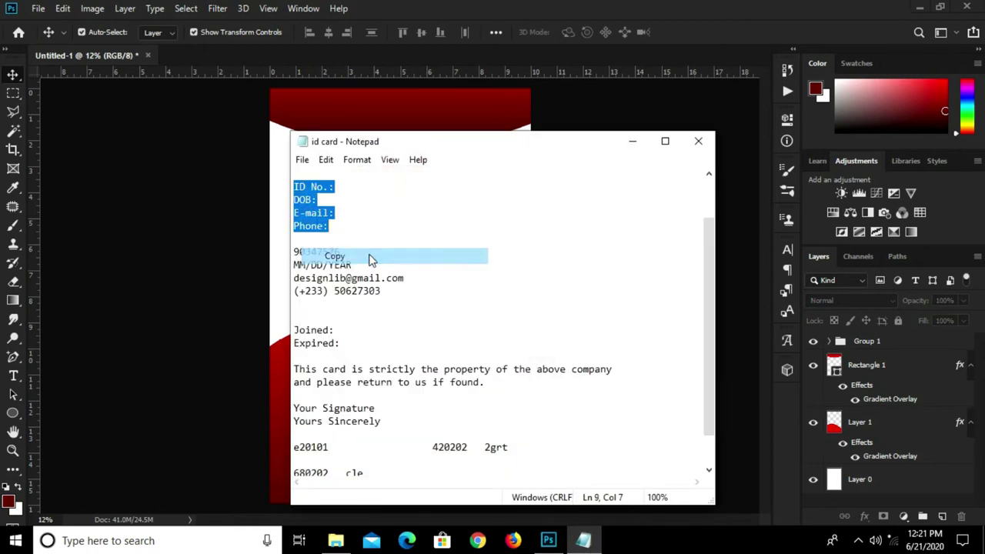
click(370, 259)
- Paste the labels as a new text block on the card's lower red area
click(228, 336)
click(13, 375)
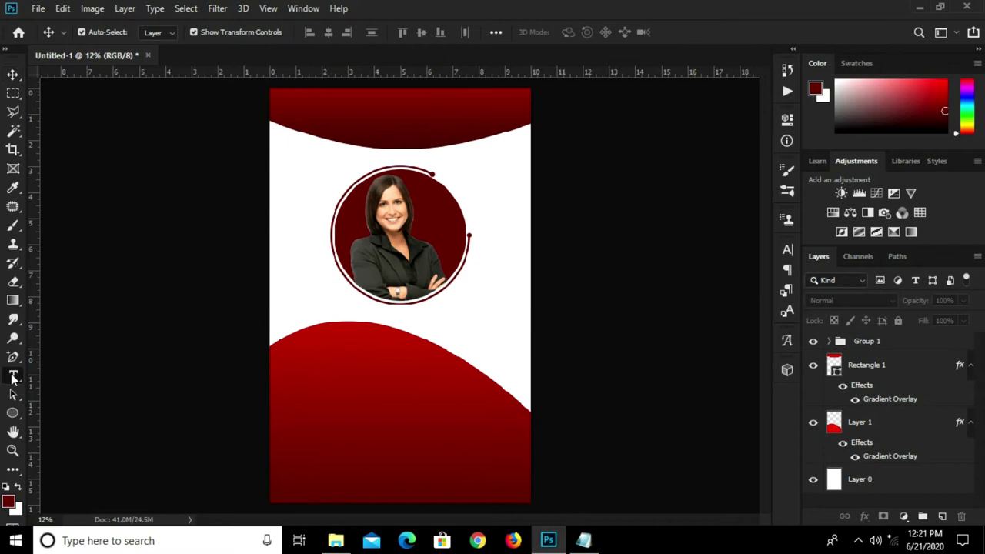
click(299, 384)
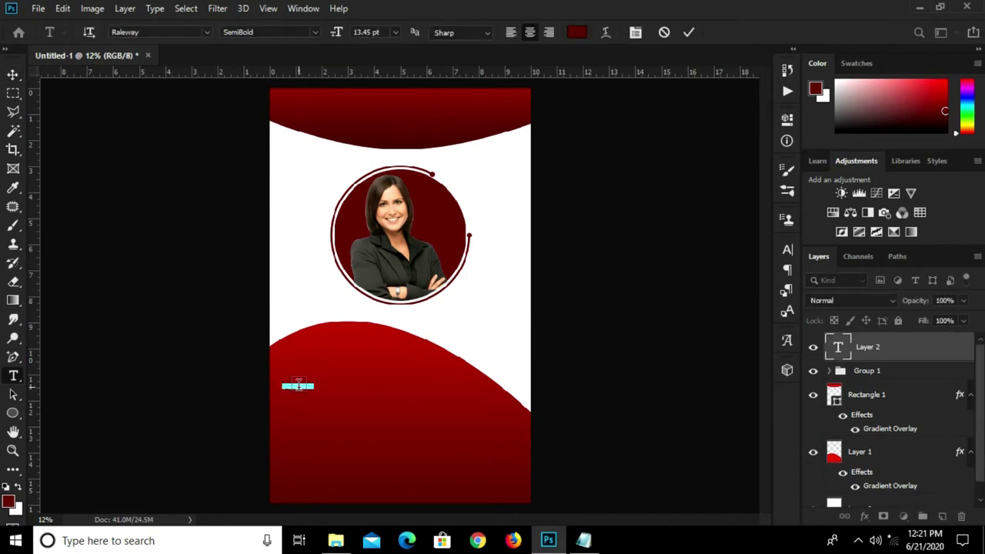
key(ctrl+v)
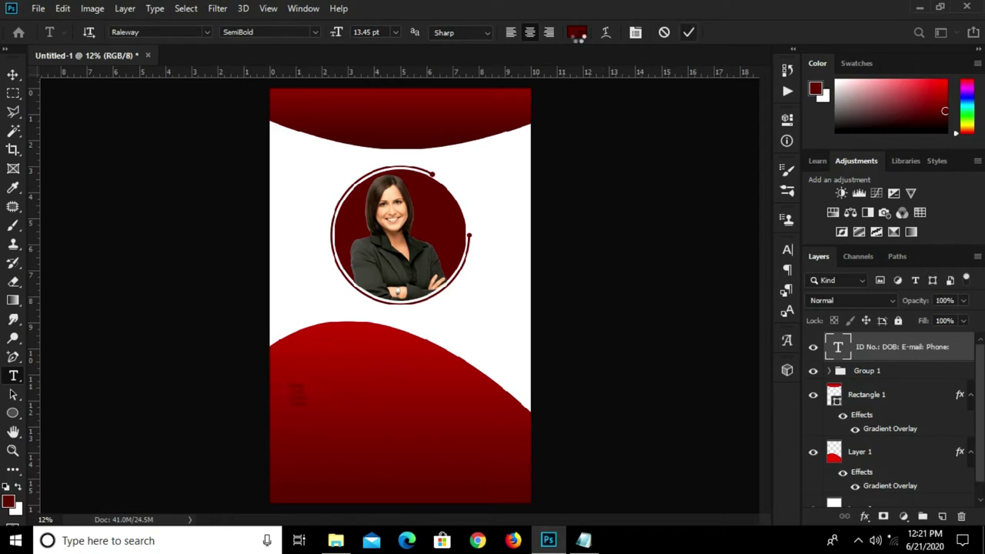
click(577, 32)
- Make the label text white (#ffffff), 34 pt and left-aligned
text(ffffff)
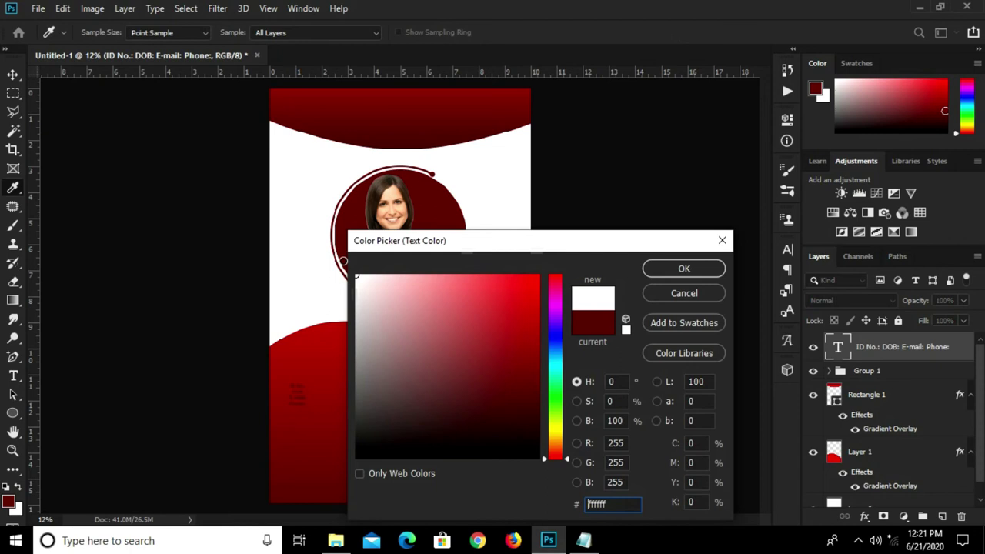
click(683, 268)
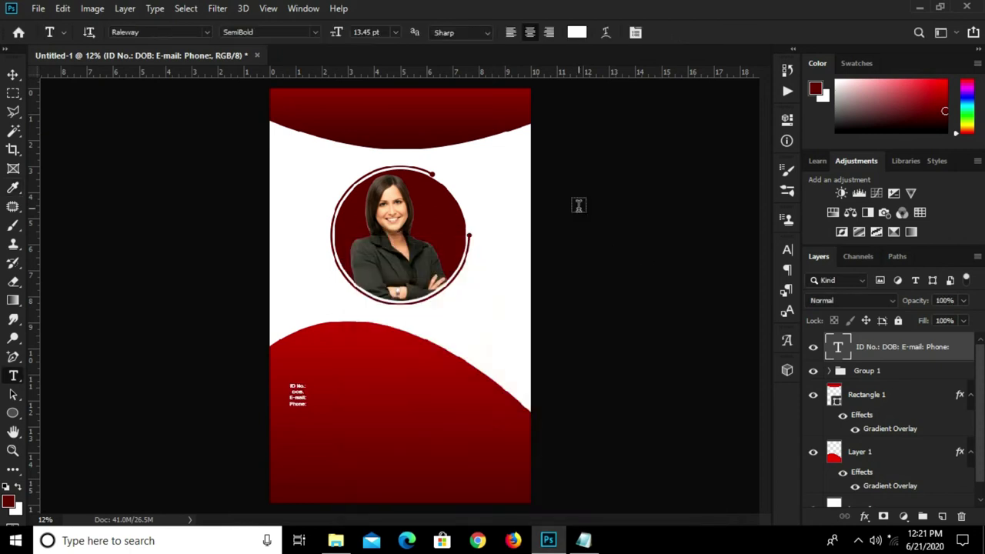
key(ctrl+Return)
key(v)
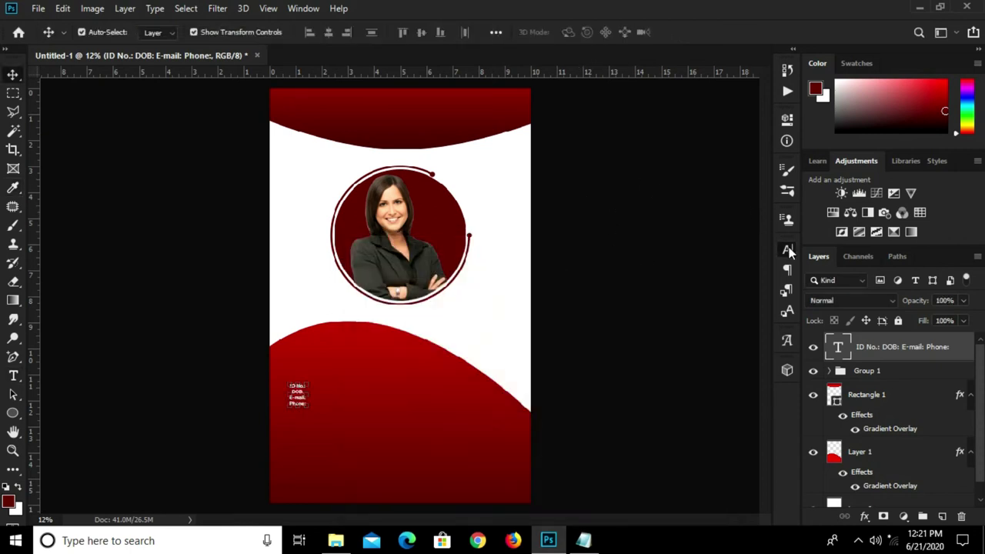
click(787, 251)
click(649, 283)
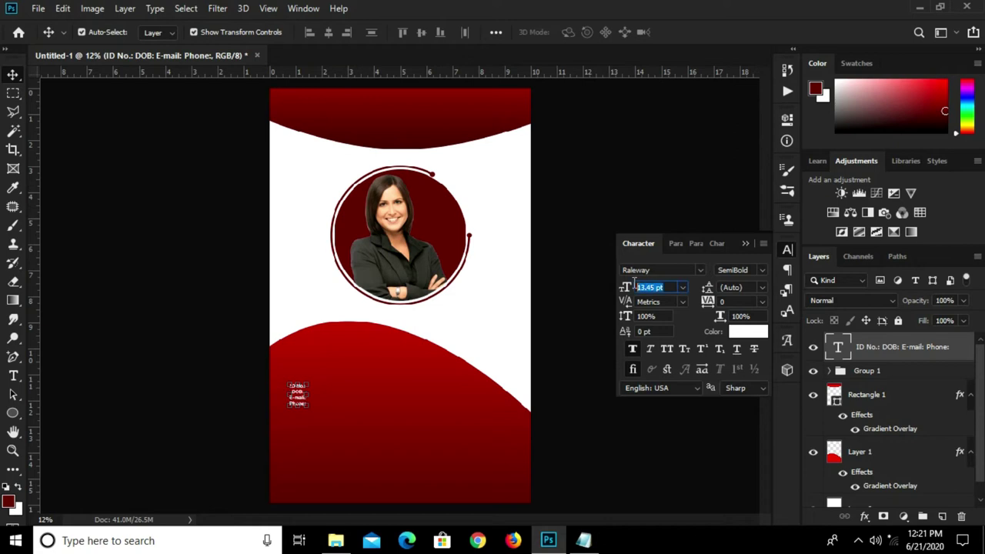
text(30)
key(Return)
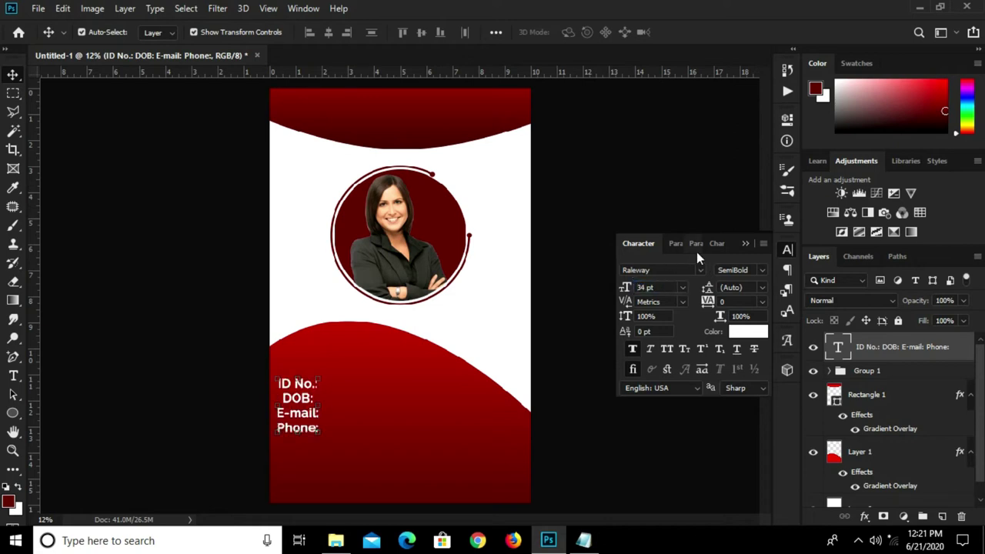
click(675, 244)
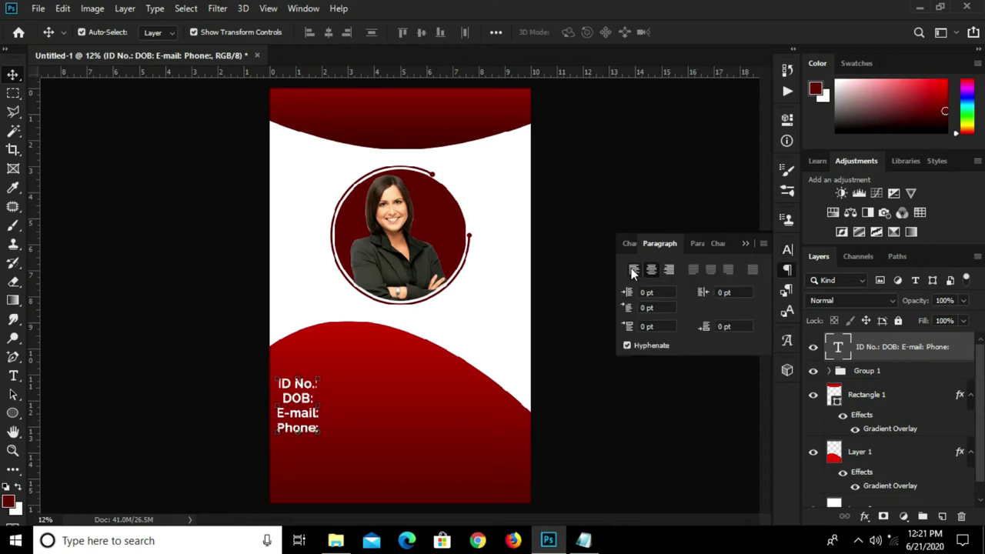
click(634, 268)
click(745, 243)
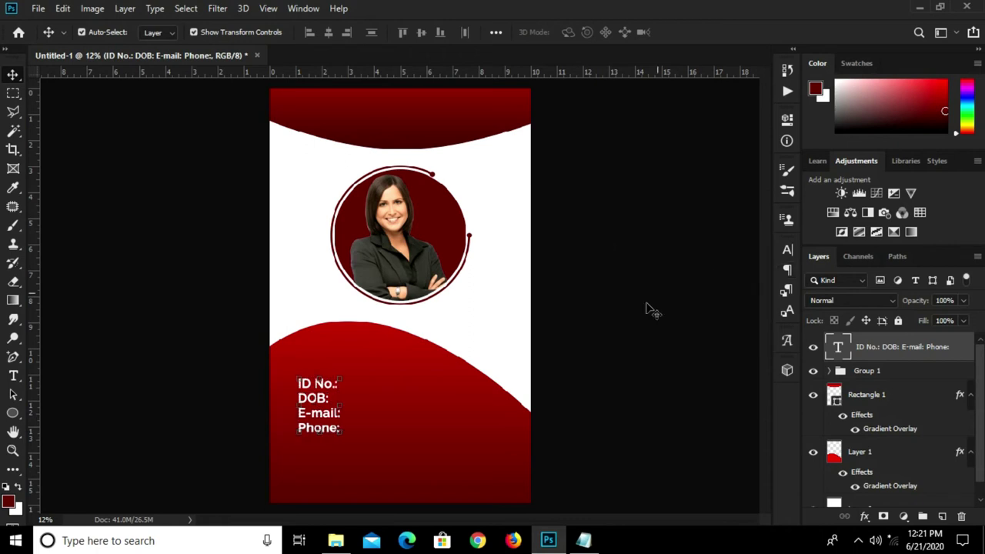
- Move the bottom red shape and the label text lower on the card
click(598, 345)
drag(417, 380, 417, 411)
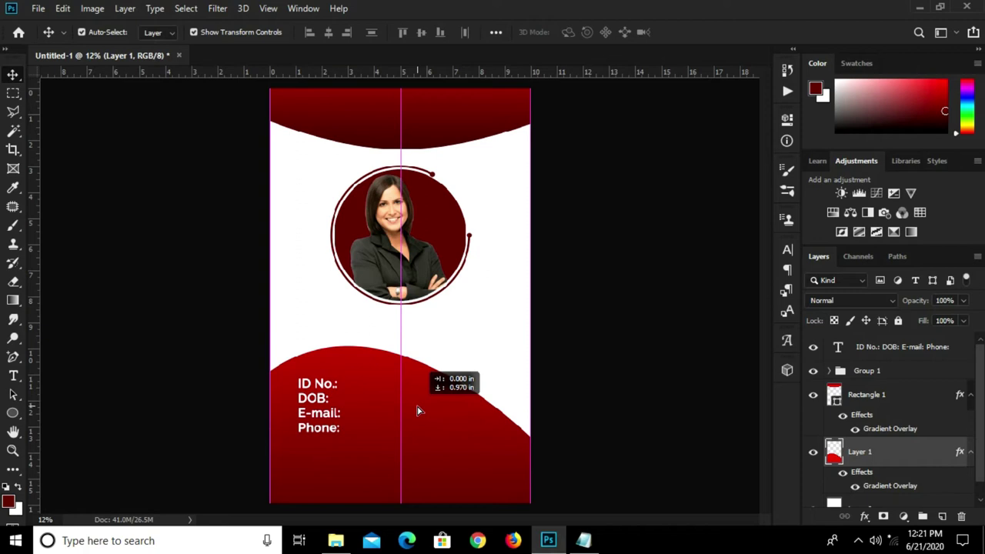
drag(303, 424, 323, 447)
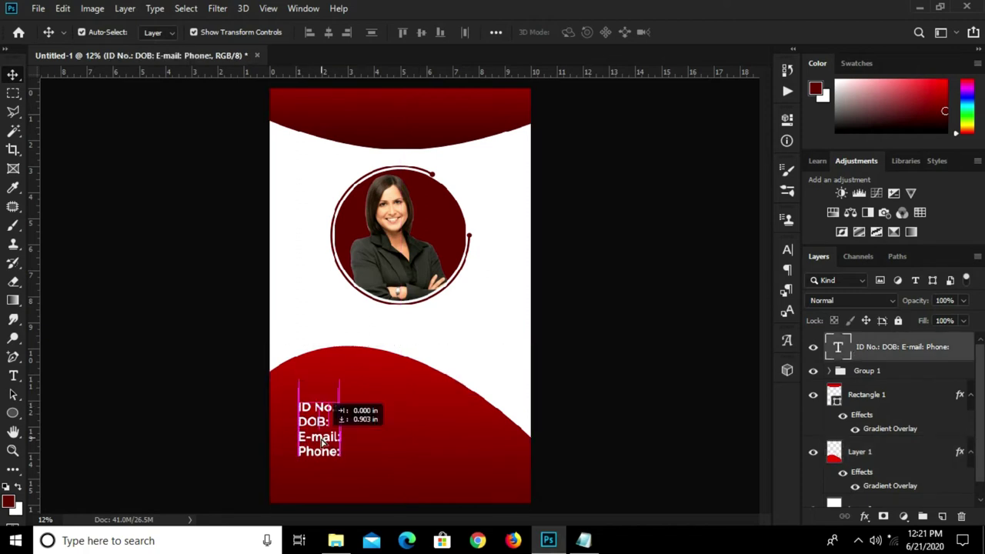
click(599, 374)
click(583, 540)
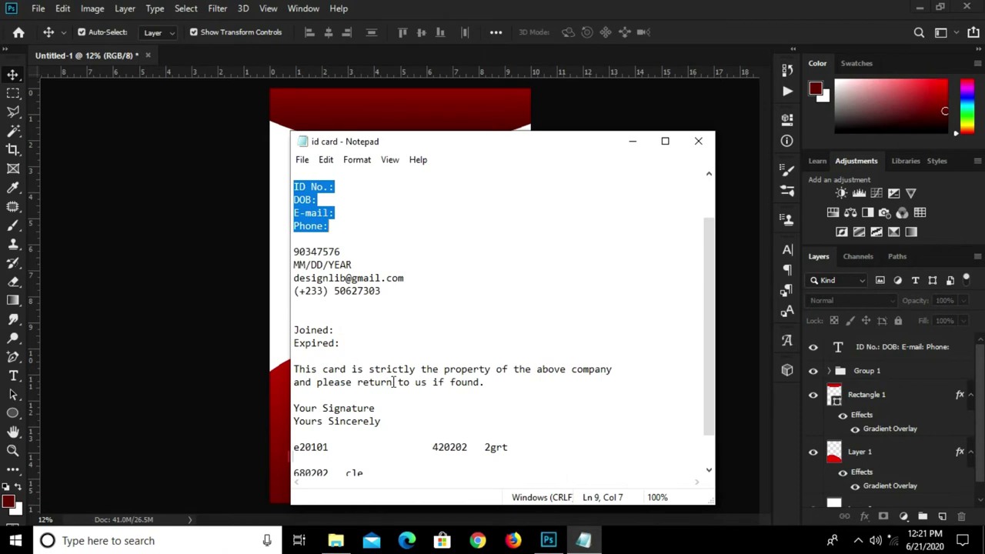
click(406, 324)
drag(351, 258, 294, 252)
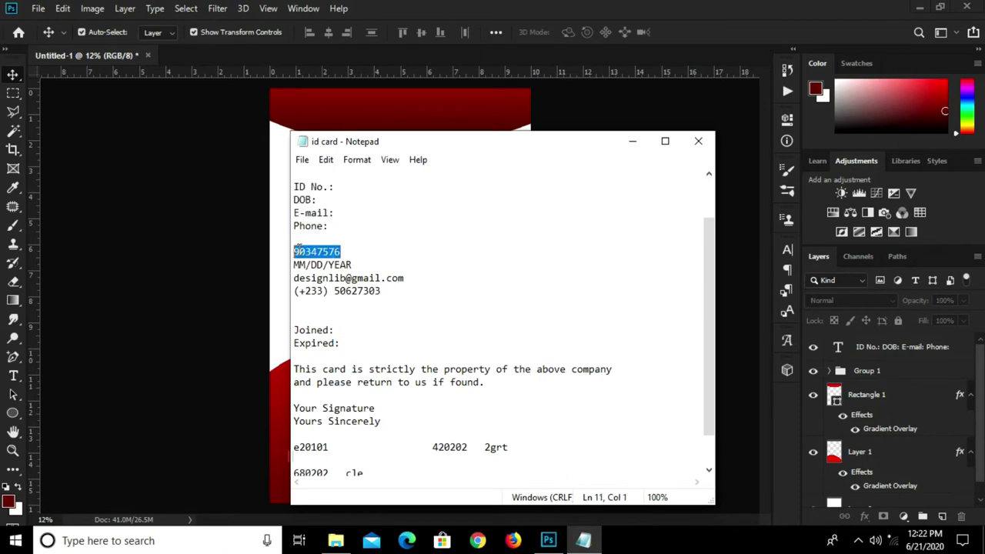
right_click(295, 251)
click(346, 300)
click(632, 142)
- Add 90347576 after 'ID No. :' and line up the labels' colons
key(t)
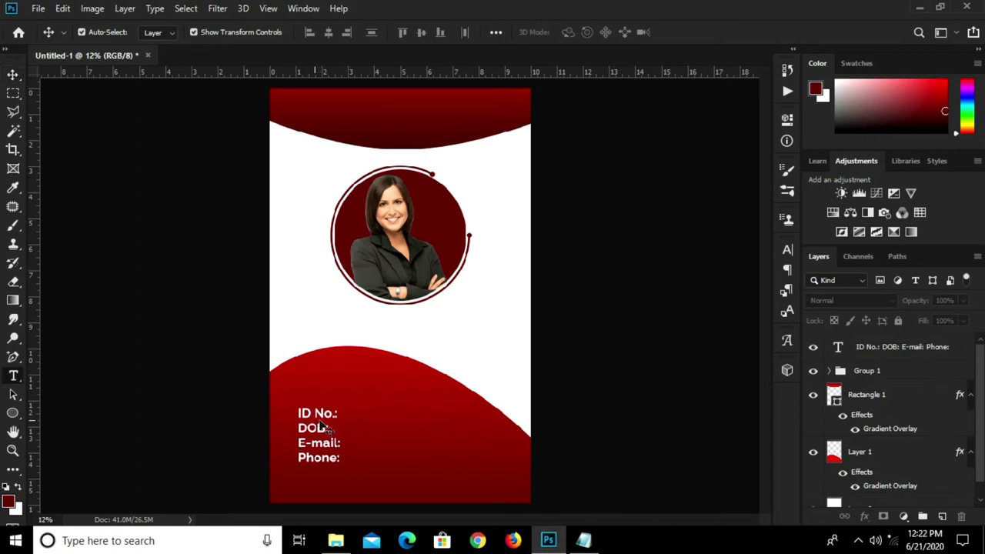
click(335, 413)
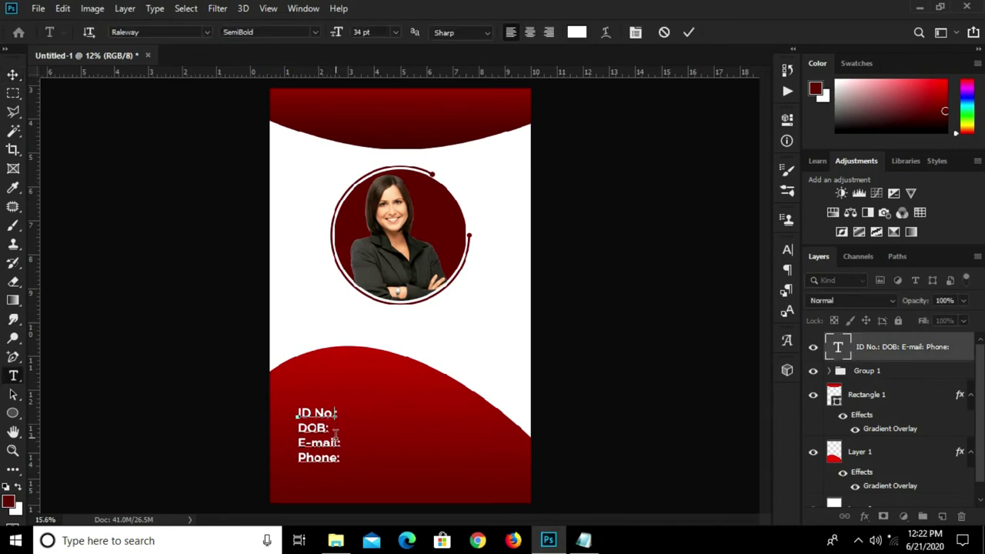
alt+scroll(337, 435, up, 1)
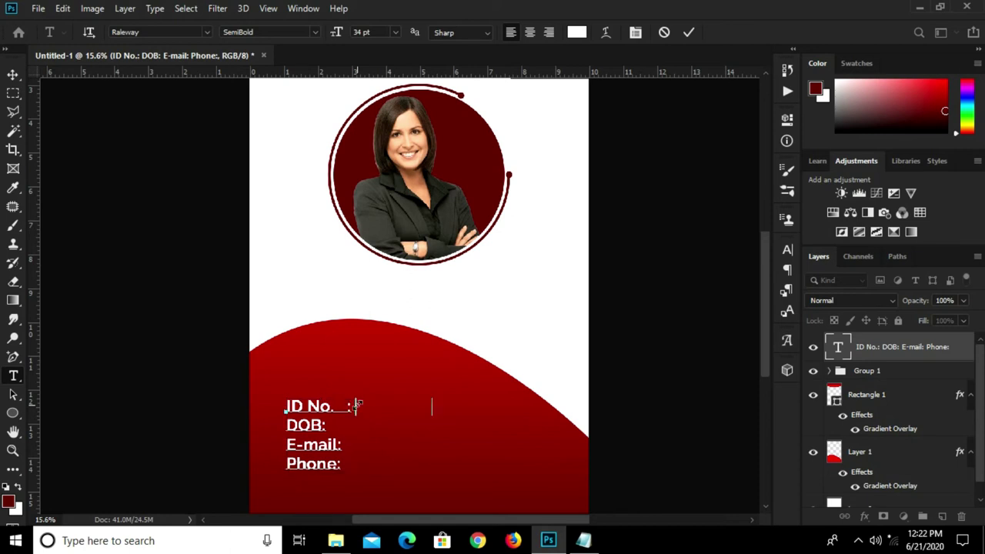
text(90347576)
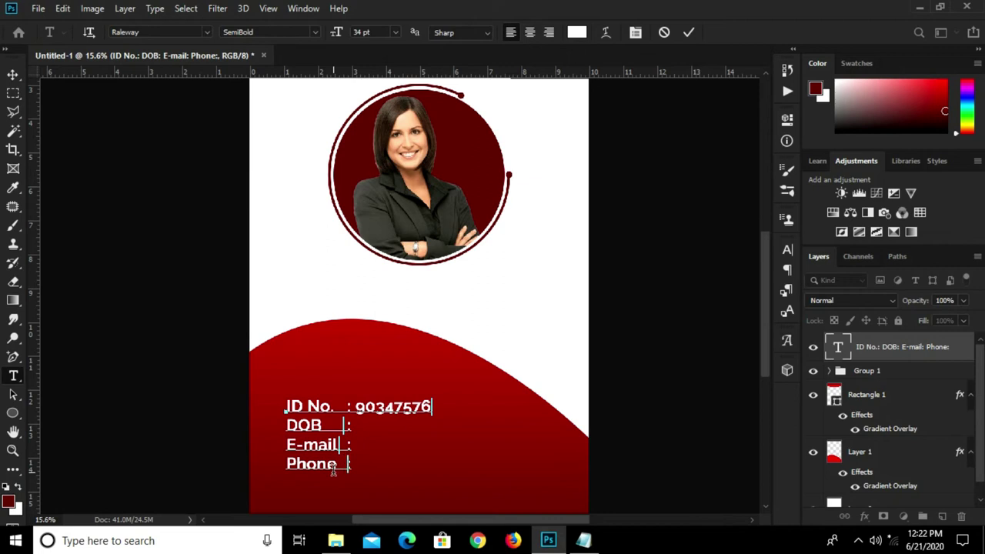
click(688, 34)
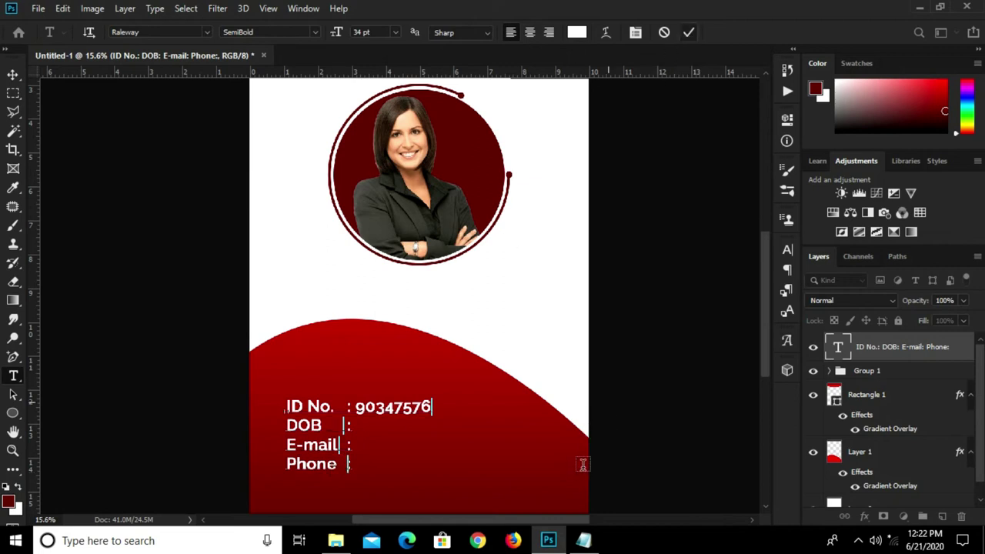
scroll(436, 424, down, 1)
scroll(393, 448, up, 1)
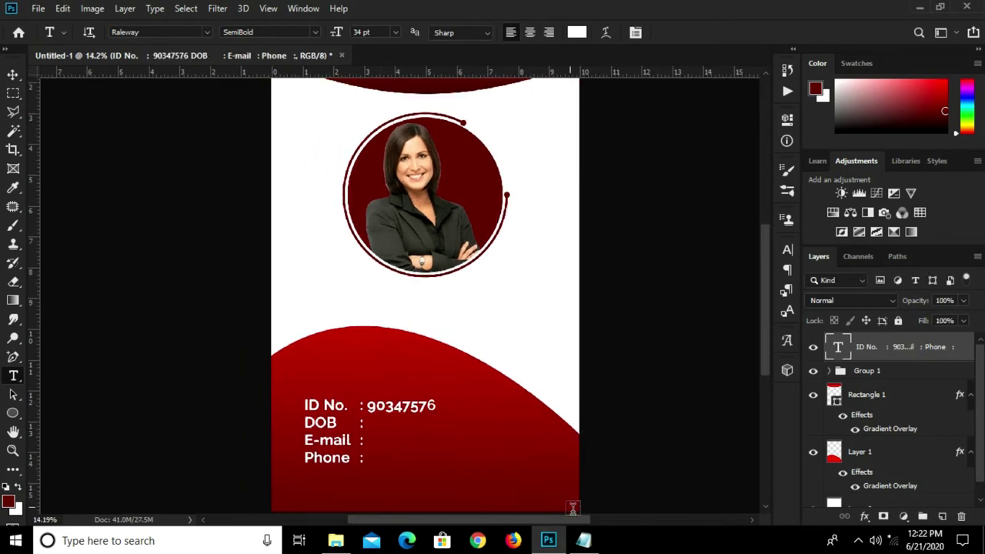
- Copy the MM/DD/YEAR date placeholder from the notes and add it after DOB
click(584, 540)
drag(354, 264, 293, 264)
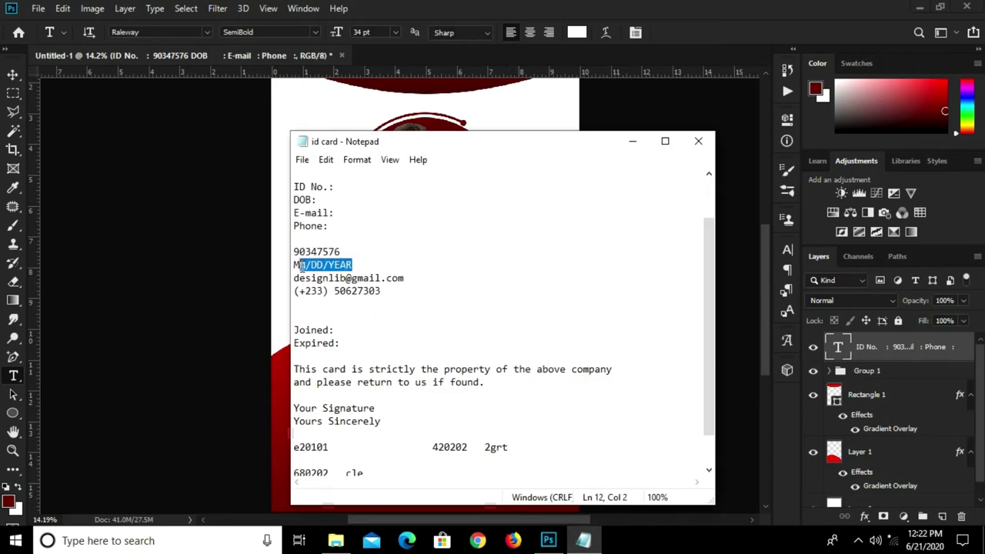
right_click(307, 267)
click(355, 319)
click(548, 541)
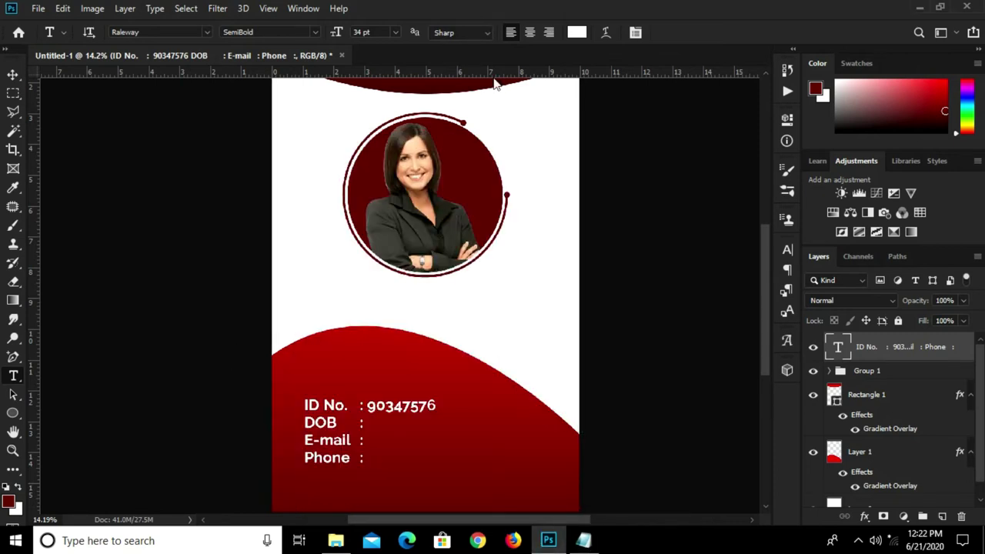
click(358, 425)
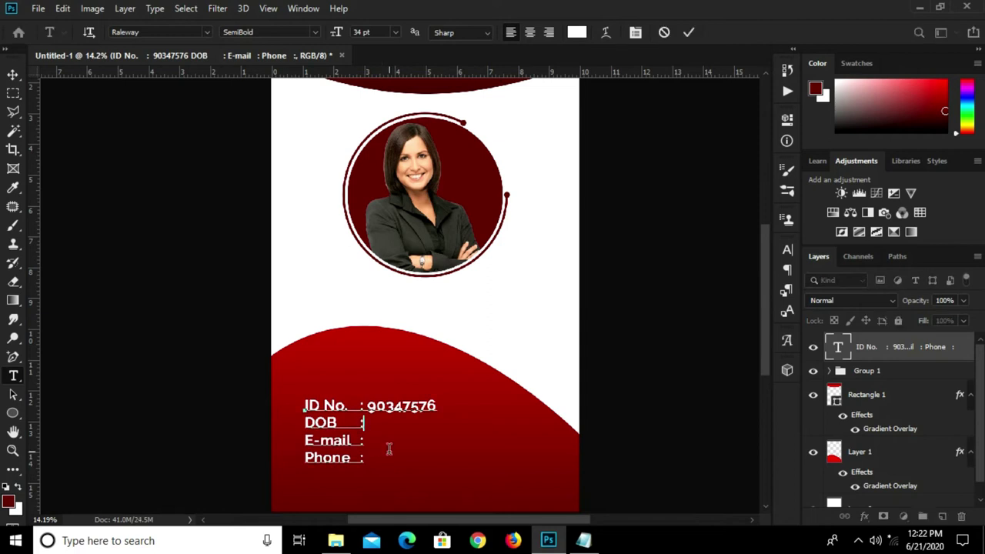
key(ctrl+v)
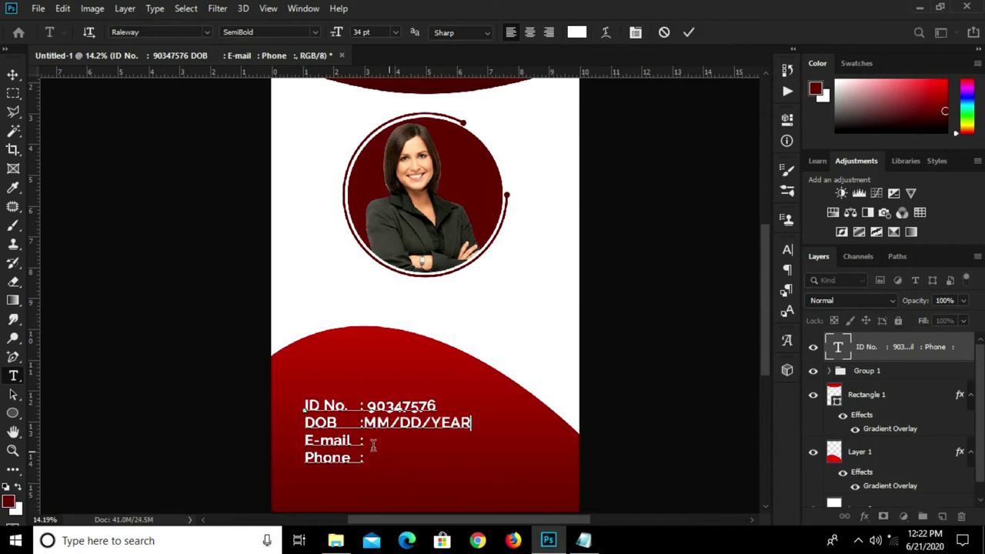
key(Left)
key(Left)
key(Left)
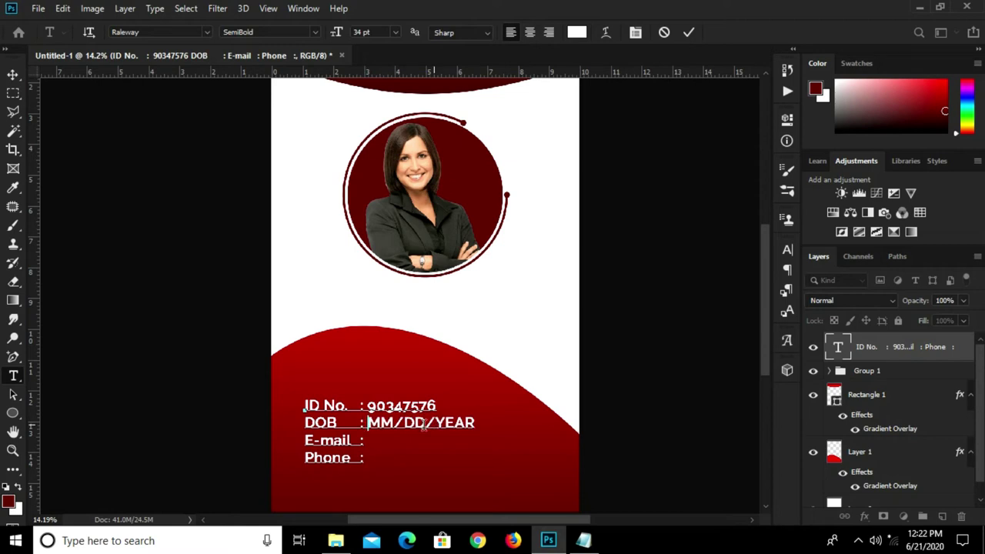
- Add the contact e-mail address from the notes after E-mail
mouse_move(584, 540)
click(585, 483)
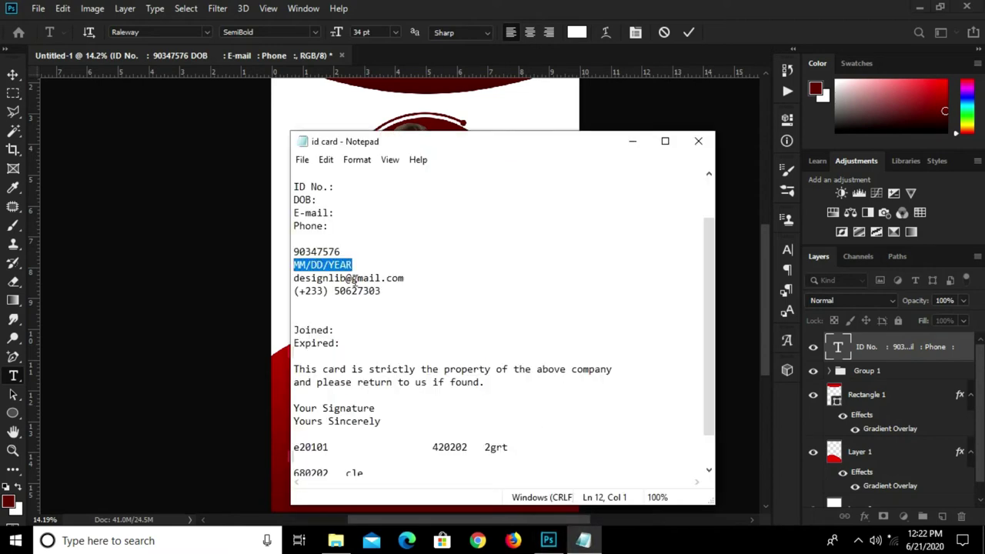
drag(407, 278, 300, 278)
right_click(306, 278)
click(346, 321)
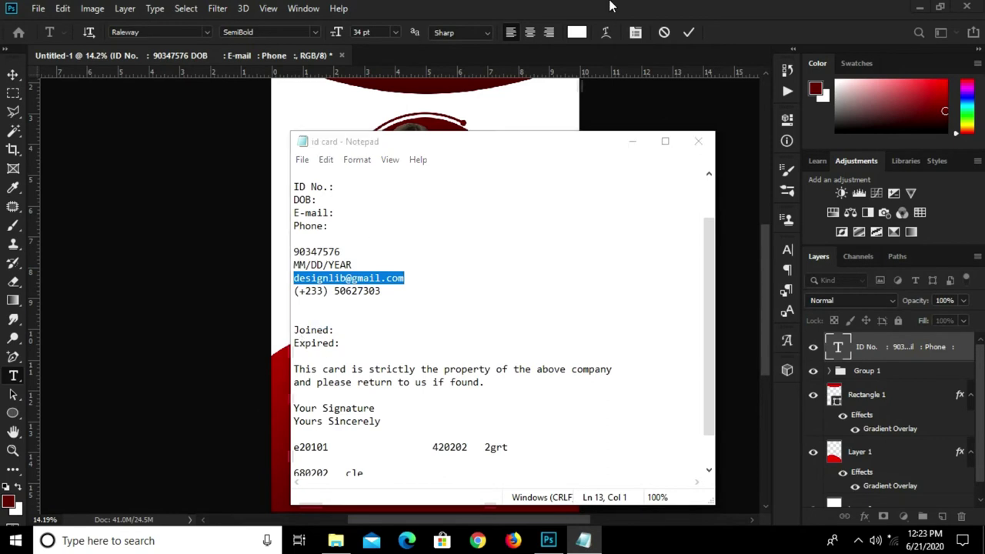
click(610, 6)
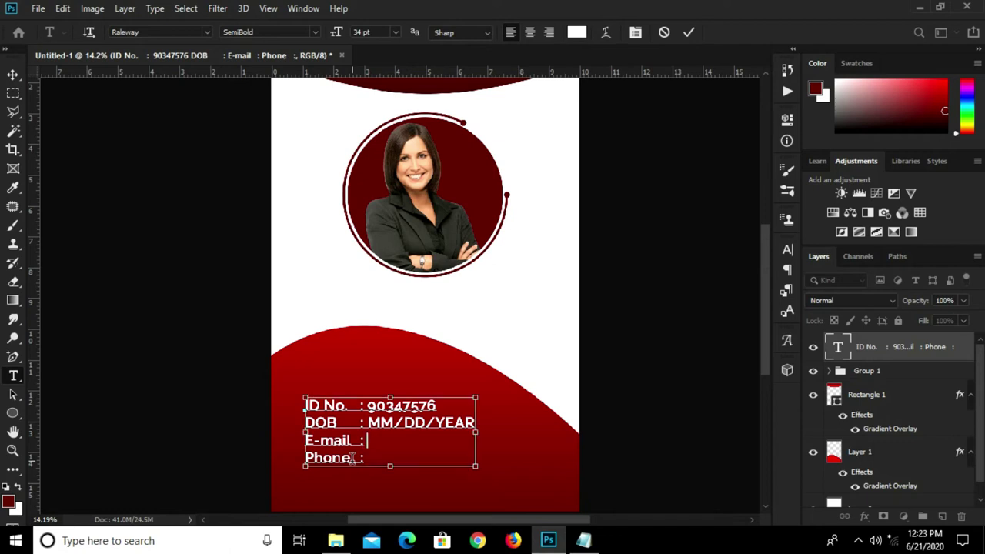
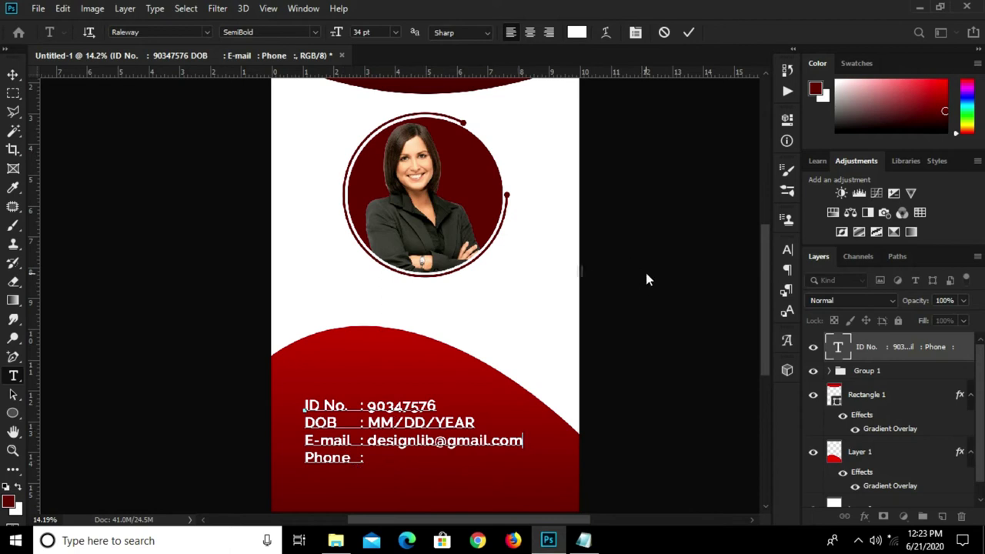
- Copy the phone number from the notes and paste it after 'Phone :', committing the text
click(584, 540)
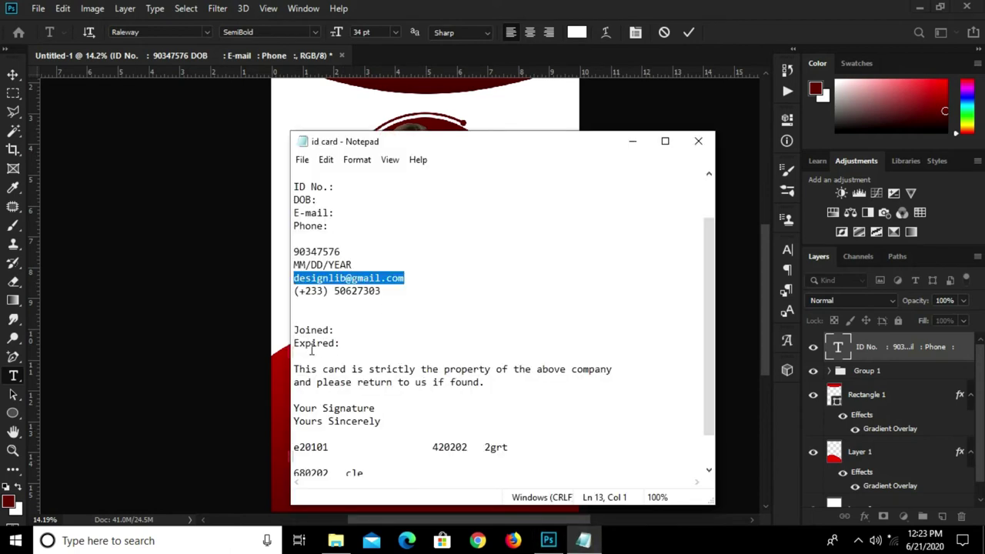
drag(381, 291, 294, 291)
click(383, 290)
mouse_move(383, 291)
mouse_down()
mouse_move(318, 290)
mouse_move(298, 278)
mouse_move(382, 295)
mouse_up()
right_click(323, 286)
click(294, 291)
right_click(369, 296)
click(399, 342)
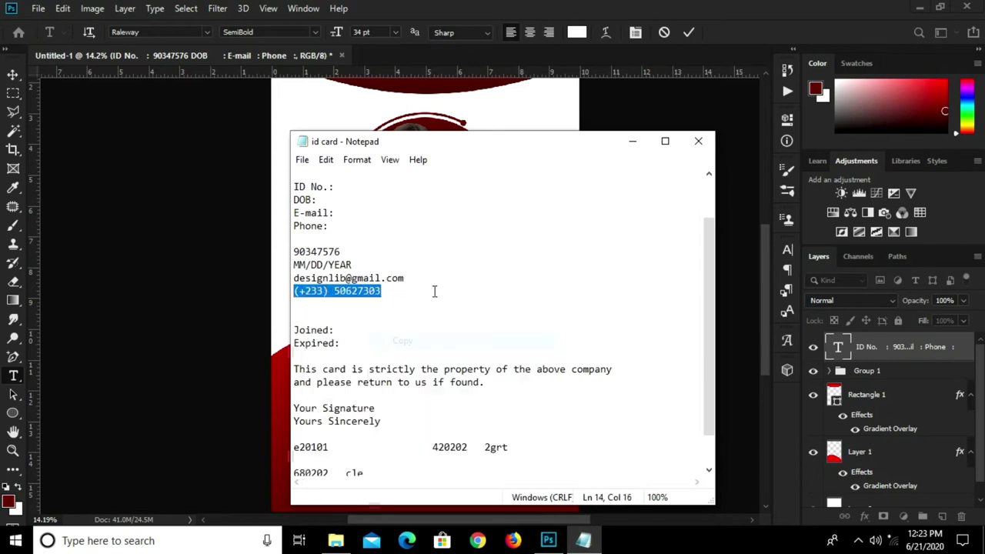
key(alt+Tab)
click(359, 458)
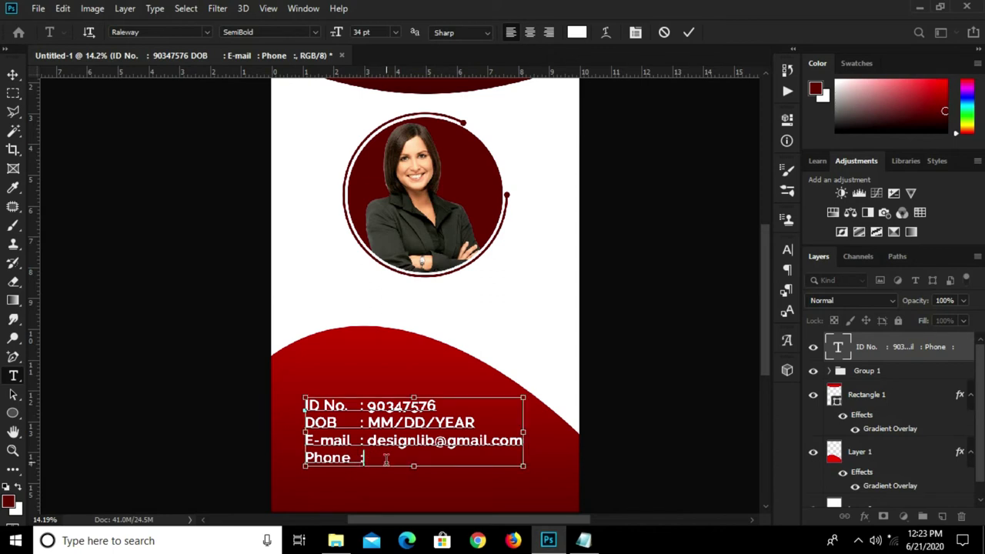
key(ctrl+v)
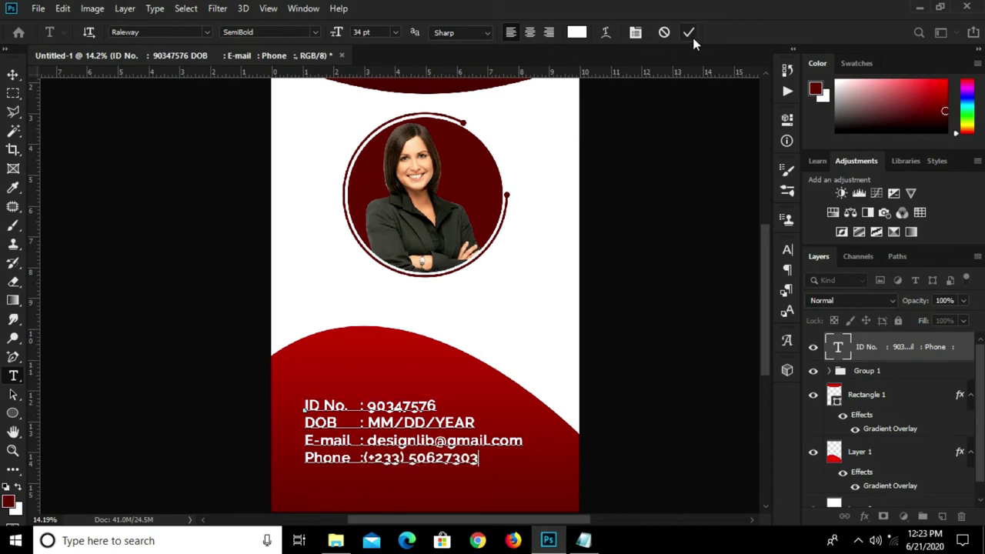
key(ctrl+Return)
- Centre the contact details horizontally on the card and nudge them down slightly
key(v)
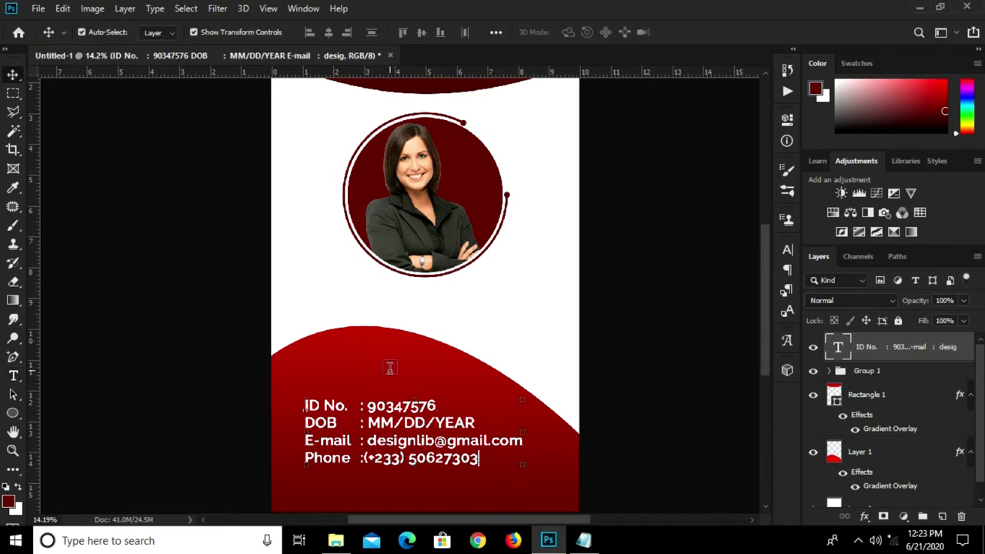
key(ctrl+a)
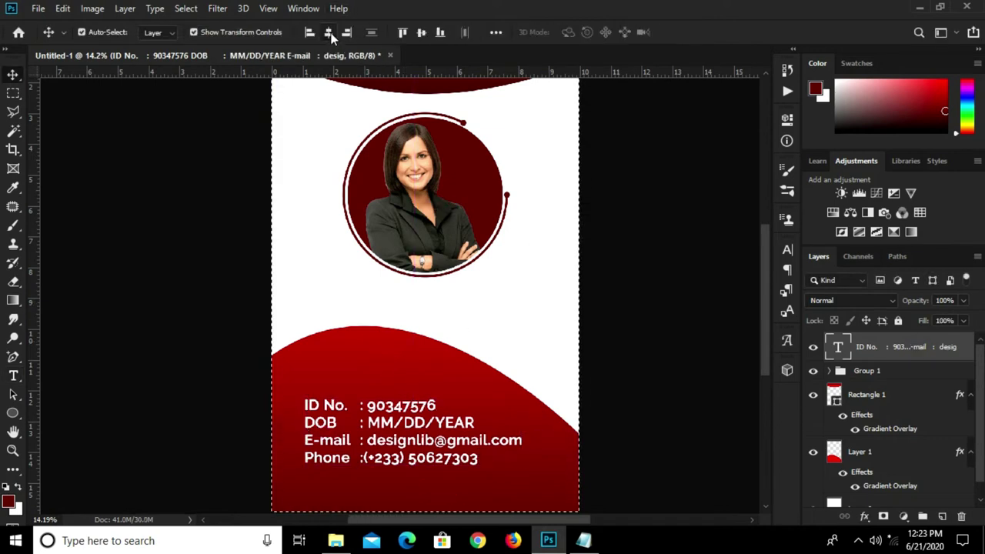
click(328, 32)
key(ctrl+d)
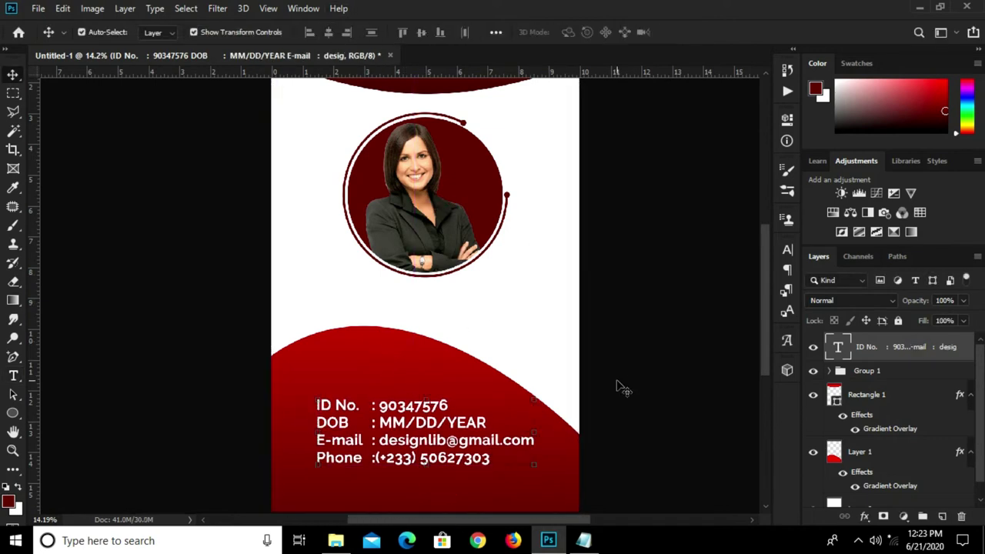
key(shift+Down)
key(shift+Down)
key(shift+Down)
key(shift+Down)
key(shift+Down)
key(shift+Down)
- Duplicate the red wave shape layer and raise the copy slightly above the original
click(403, 366)
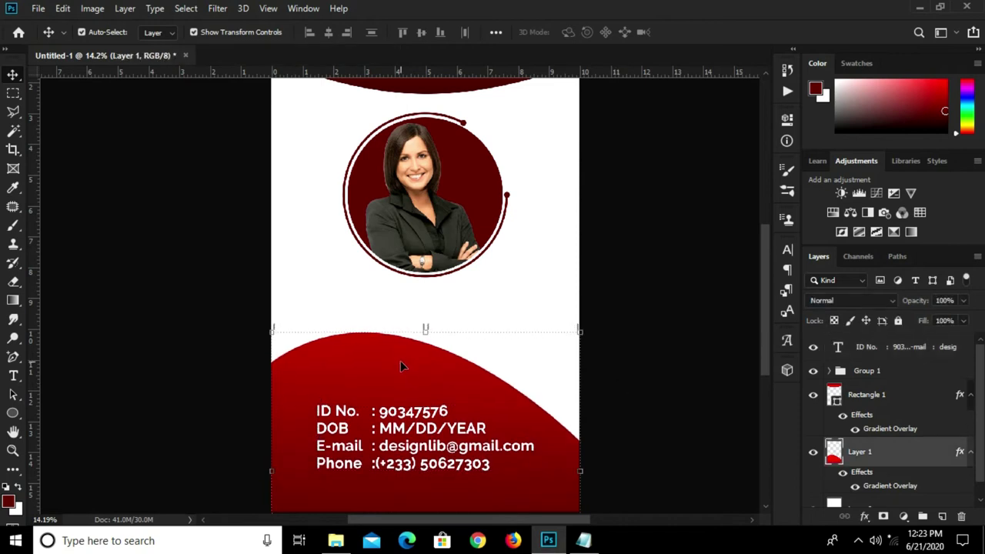
drag(401, 359, 401, 364)
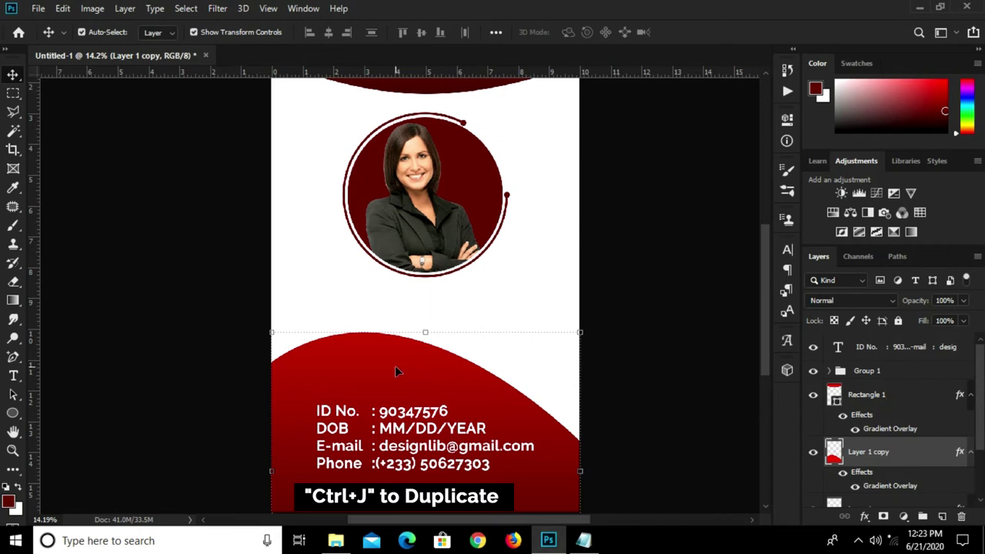
drag(395, 367, 395, 354)
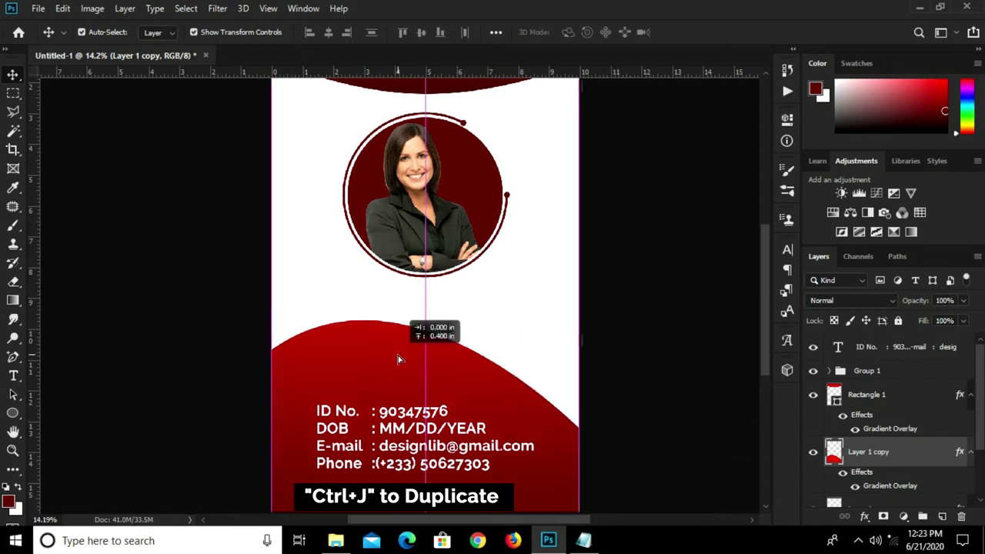
- Clear the layer style from Layer 1 copy and place it beneath the original wave layer
right_click(896, 461)
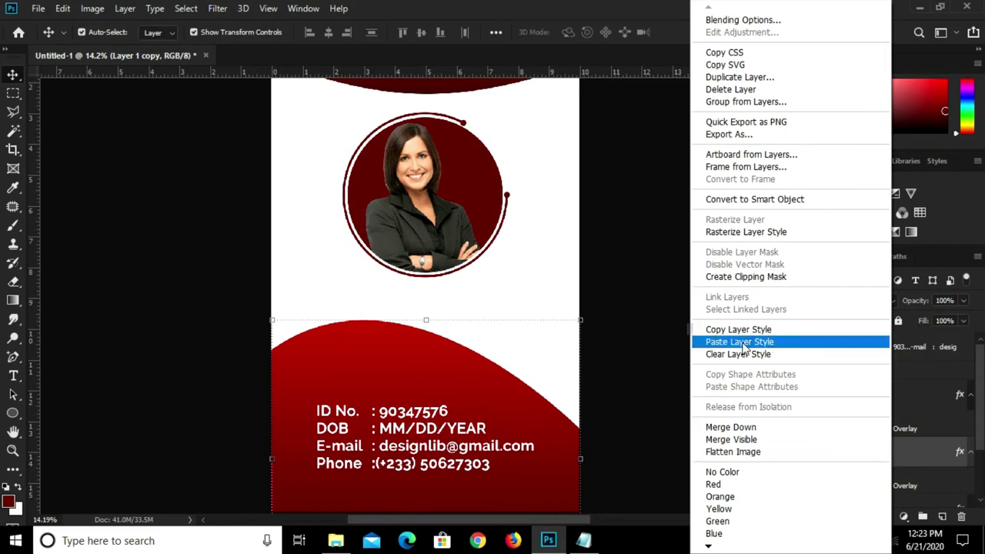
click(739, 355)
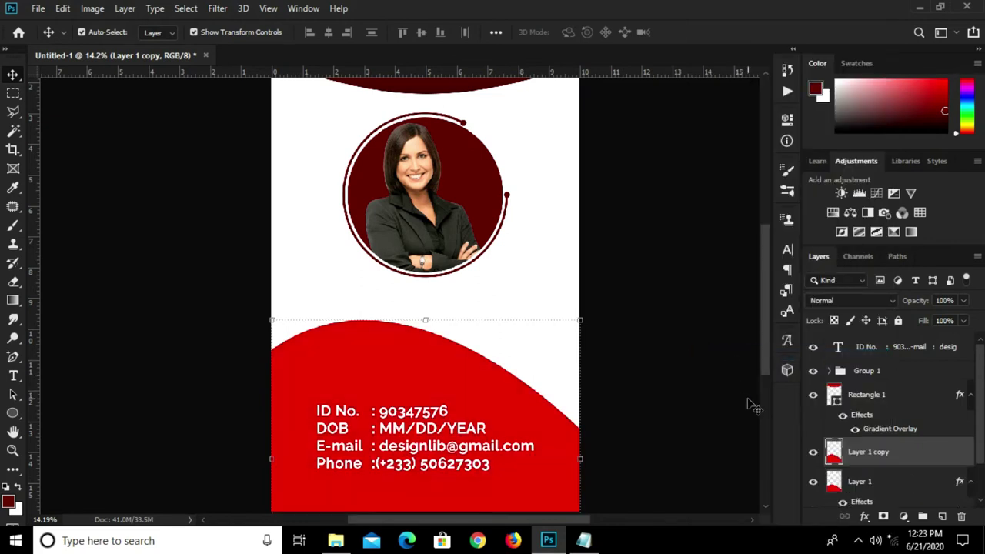
scroll(912, 448, down, 2)
scroll(909, 451, down, 1)
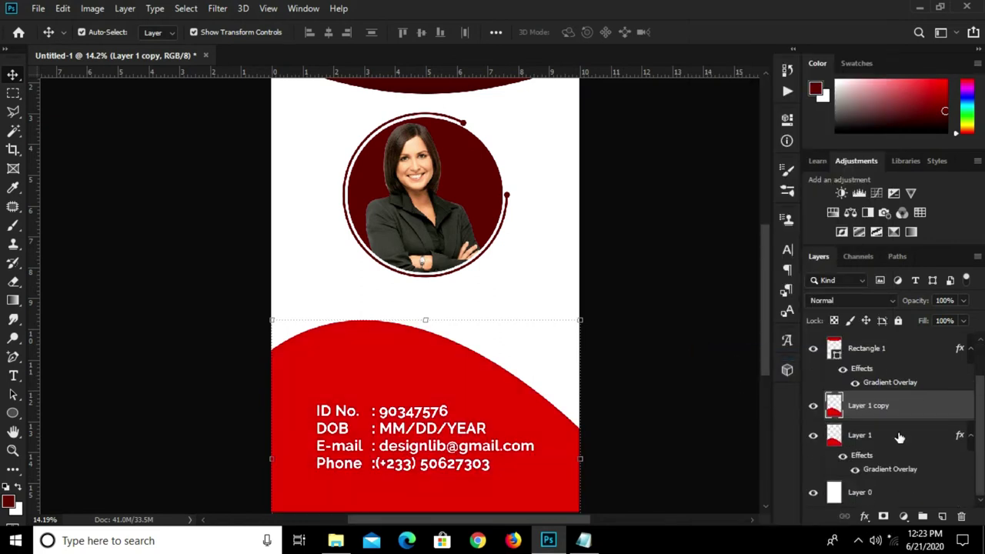
drag(892, 409, 884, 475)
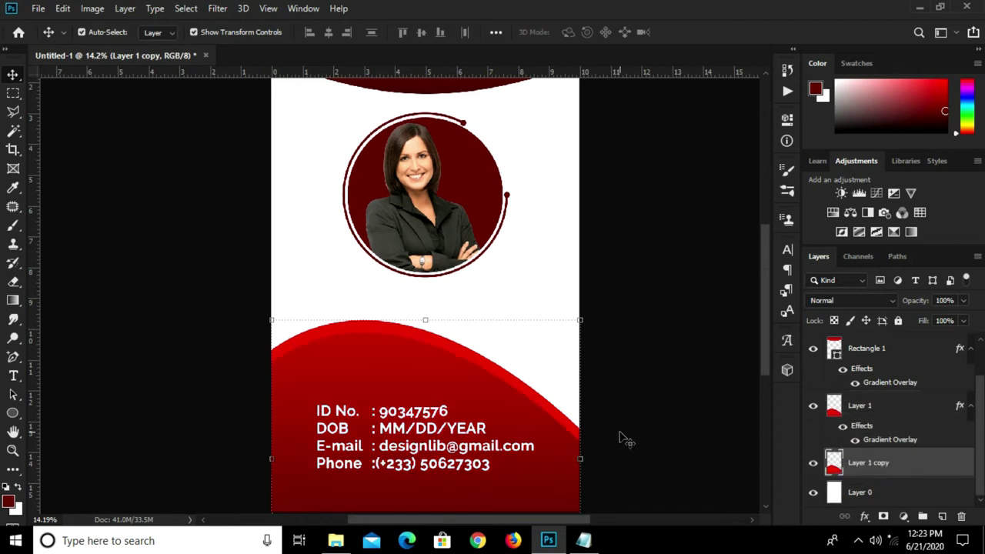
click(857, 415)
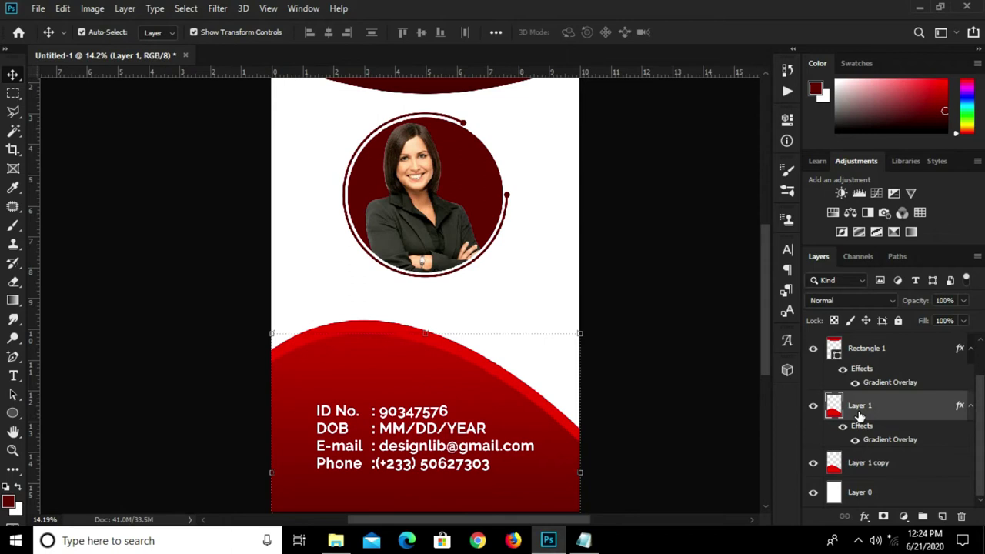
click(874, 461)
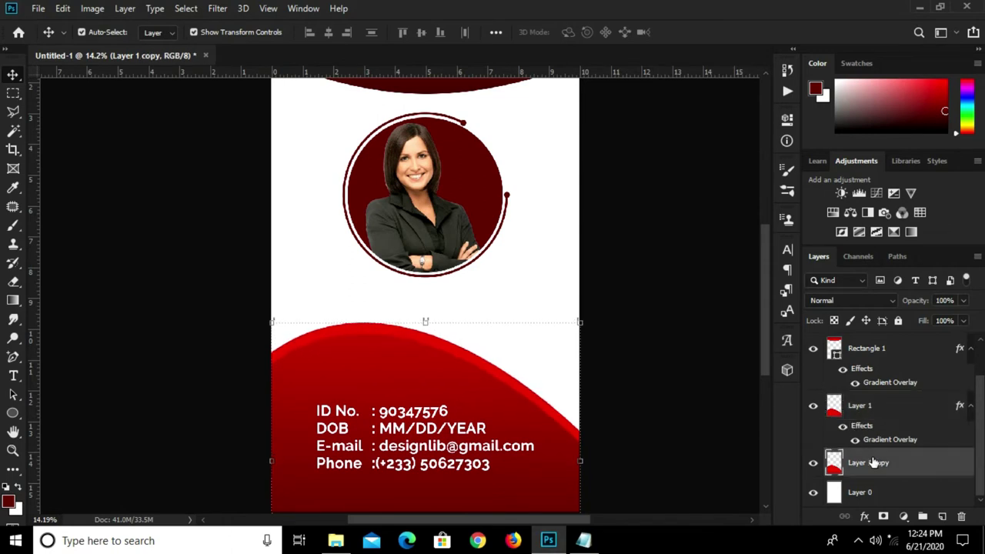
click(864, 517)
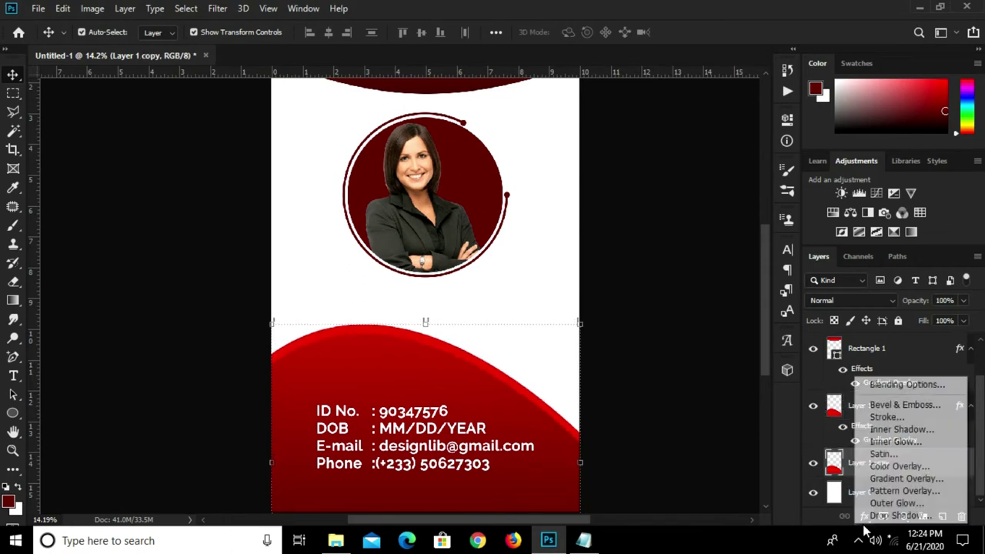
- Give Layer 1 copy a white ffffff Color Overlay
click(877, 478)
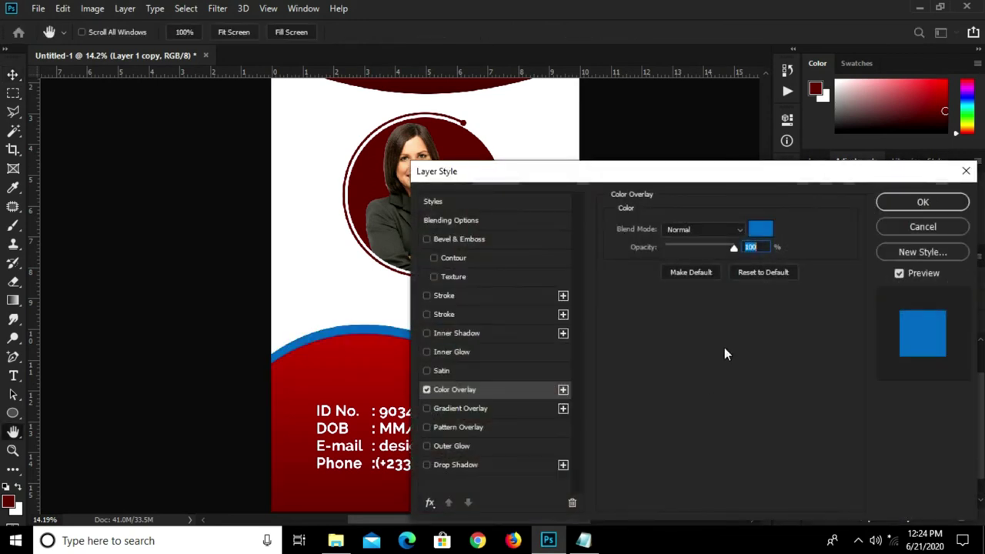
click(760, 227)
text(ffffff)
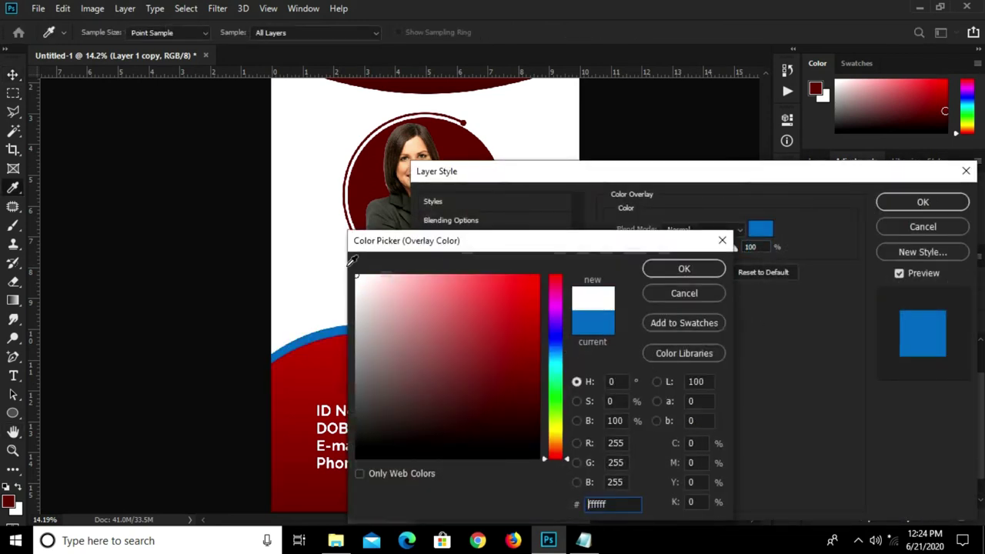
click(659, 271)
key(Return)
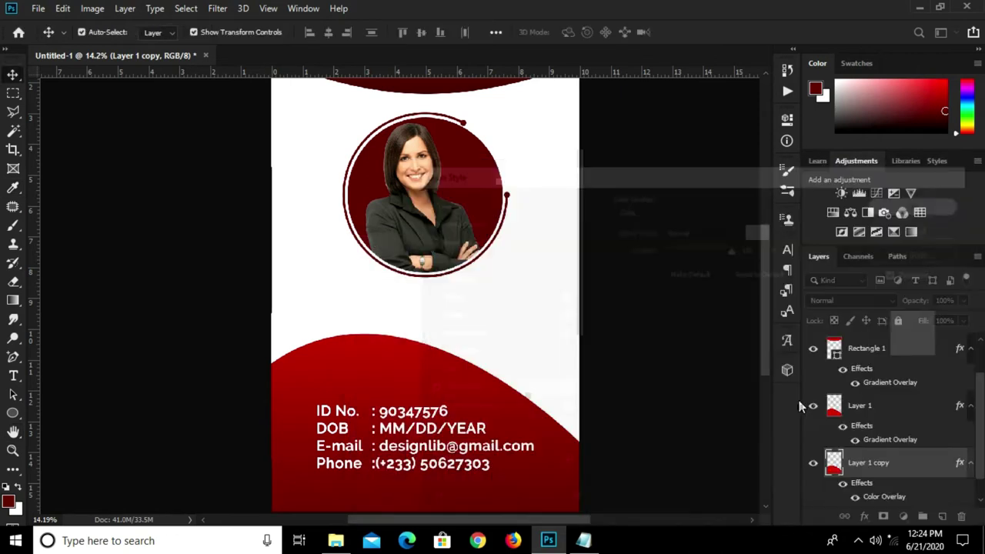
click(851, 412)
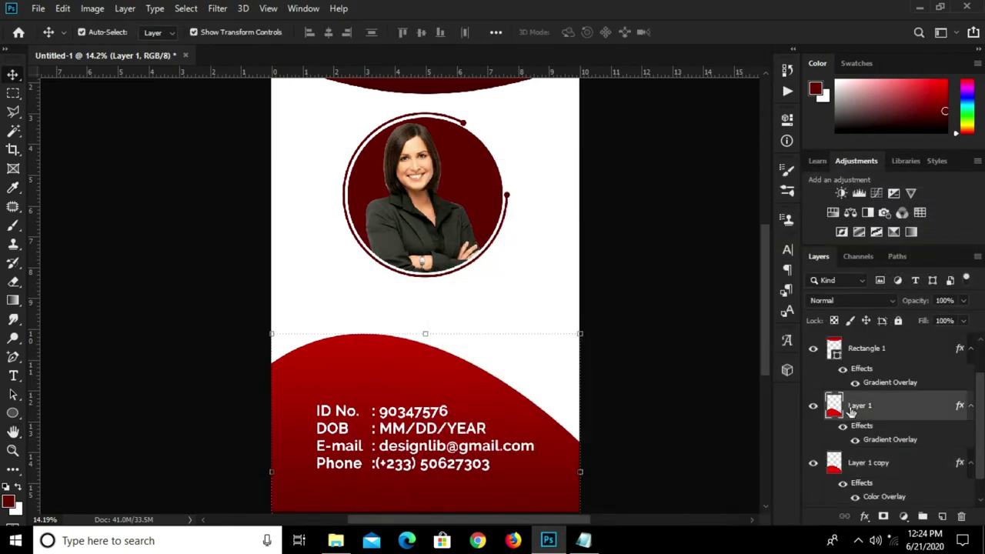
- Duplicate the original gradient wave and stretch the copy slightly upward
key(ctrl+j)
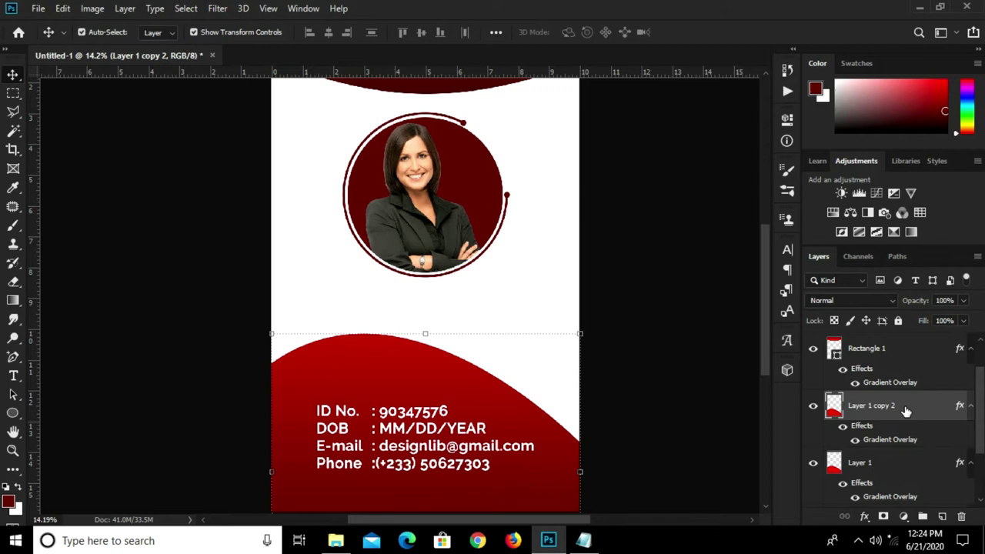
scroll(911, 402, up, 1)
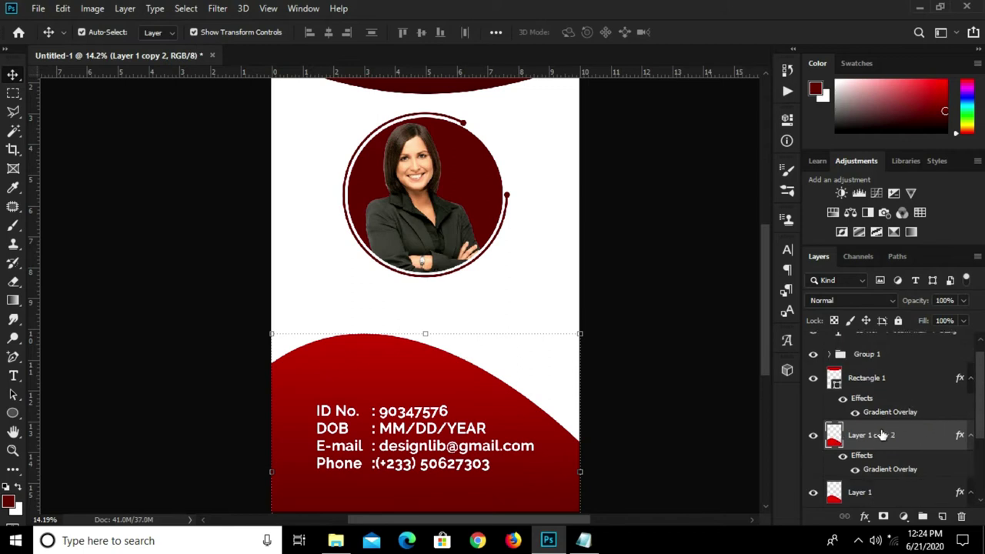
scroll(889, 437, down, 1)
scroll(889, 437, down, 1)
scroll(889, 438, down, 1)
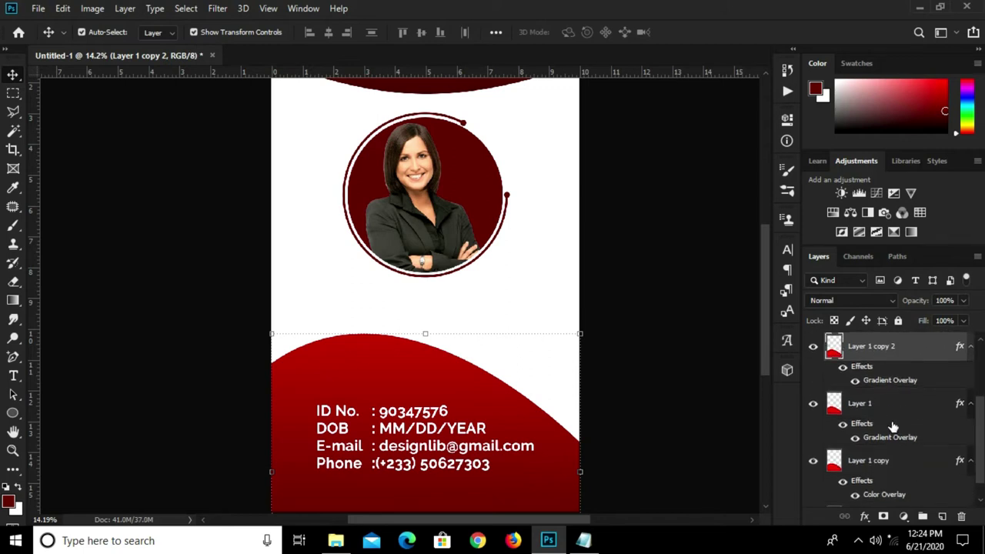
drag(421, 329, 422, 311)
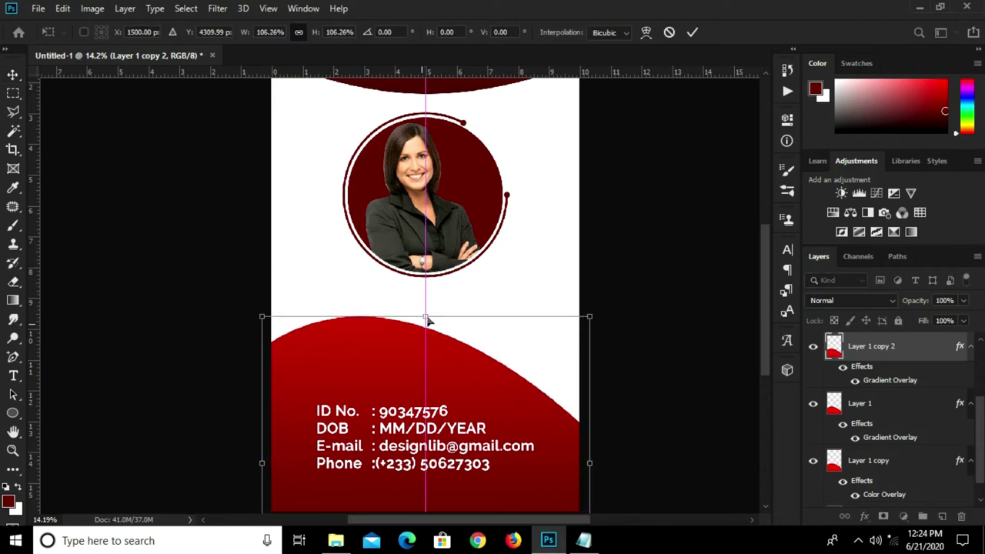
click(692, 34)
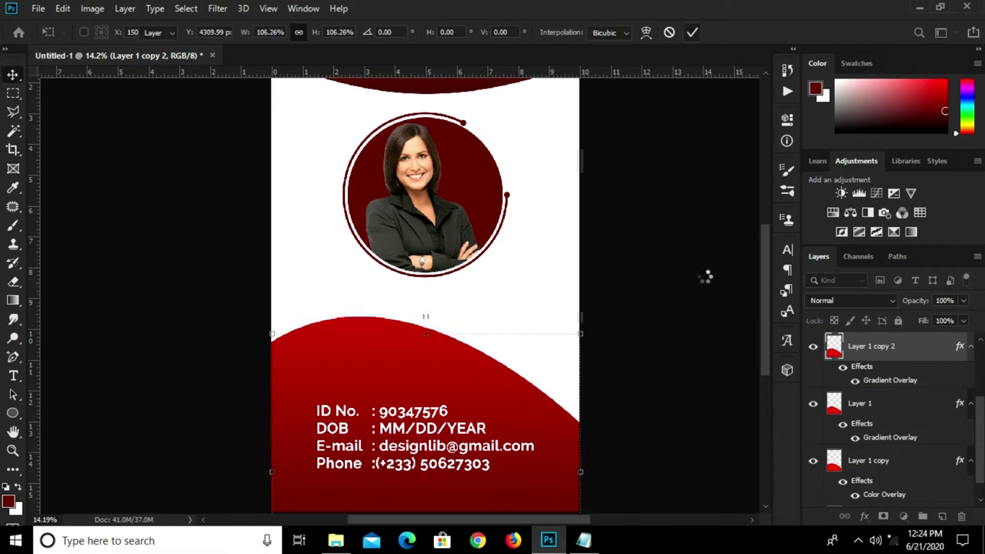
- Move the enlarged wave copy behind the white wave and nudge the white wave down
click(890, 457)
scroll(890, 458, down, 1)
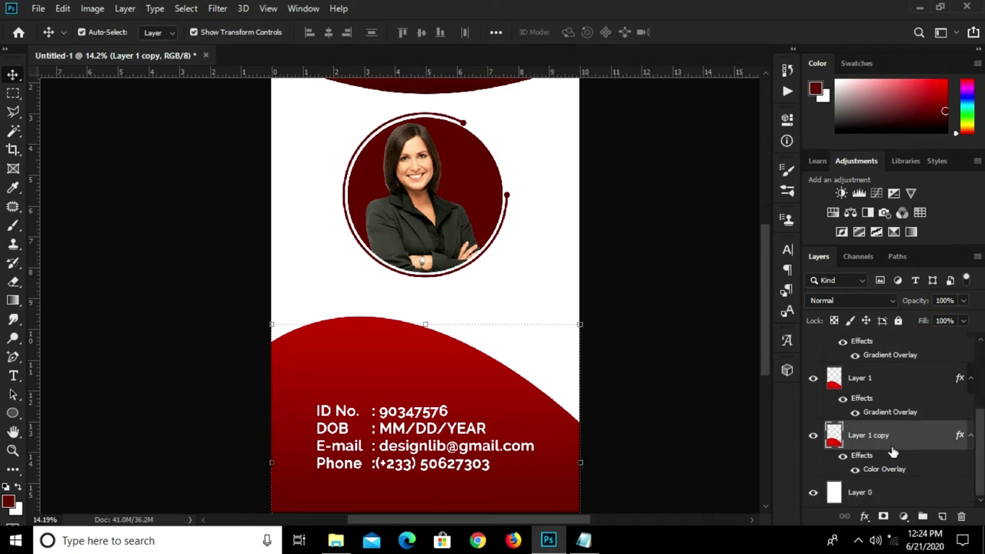
scroll(893, 451, up, 1)
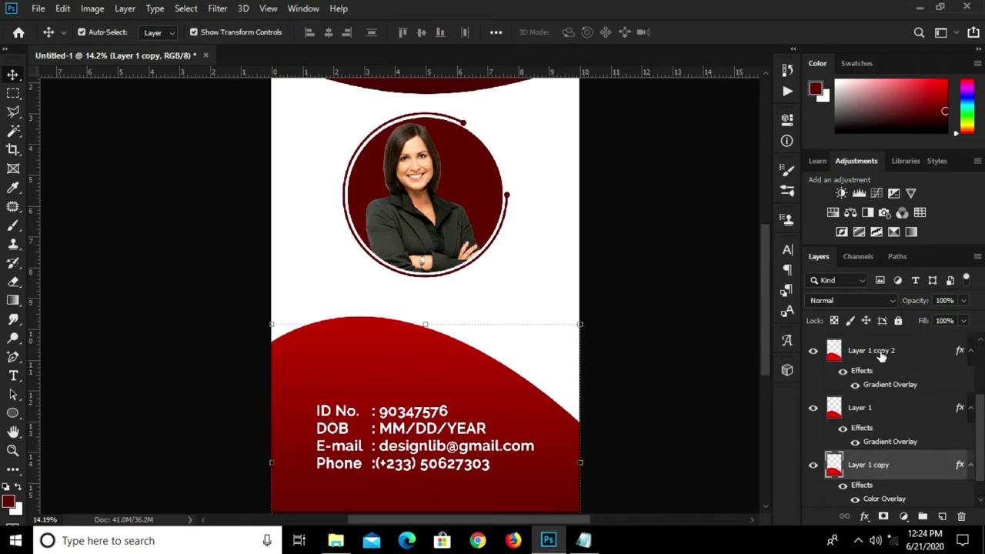
drag(883, 354, 880, 512)
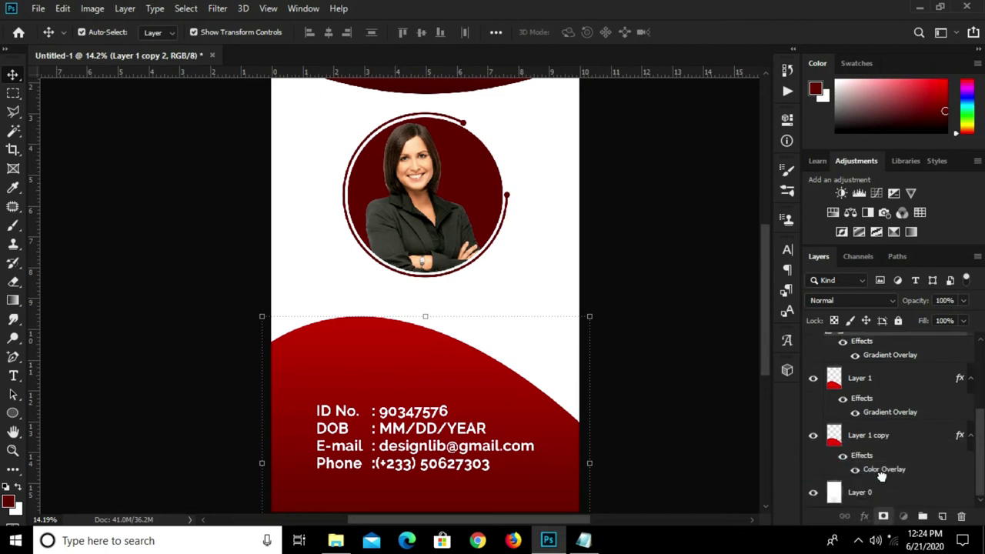
drag(880, 521, 885, 479)
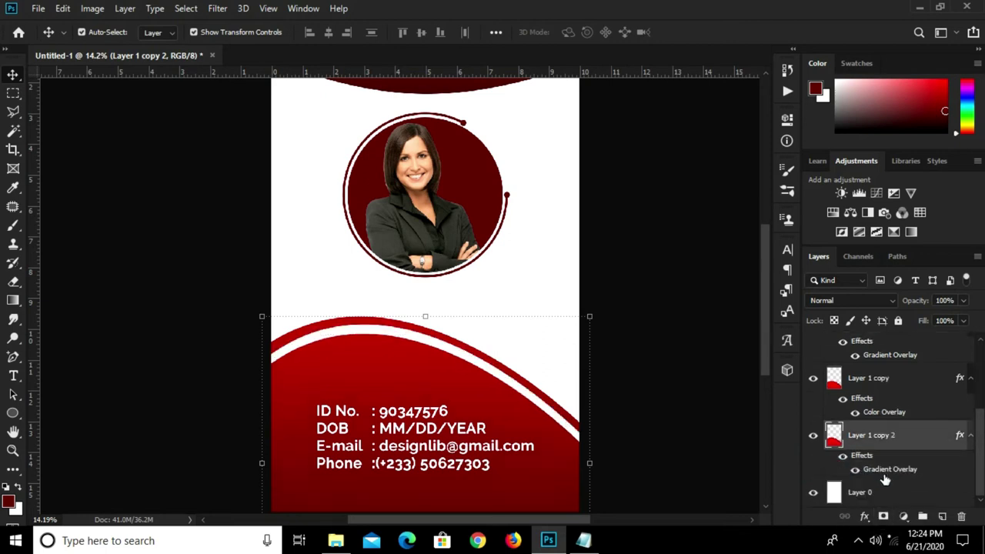
click(681, 353)
click(881, 381)
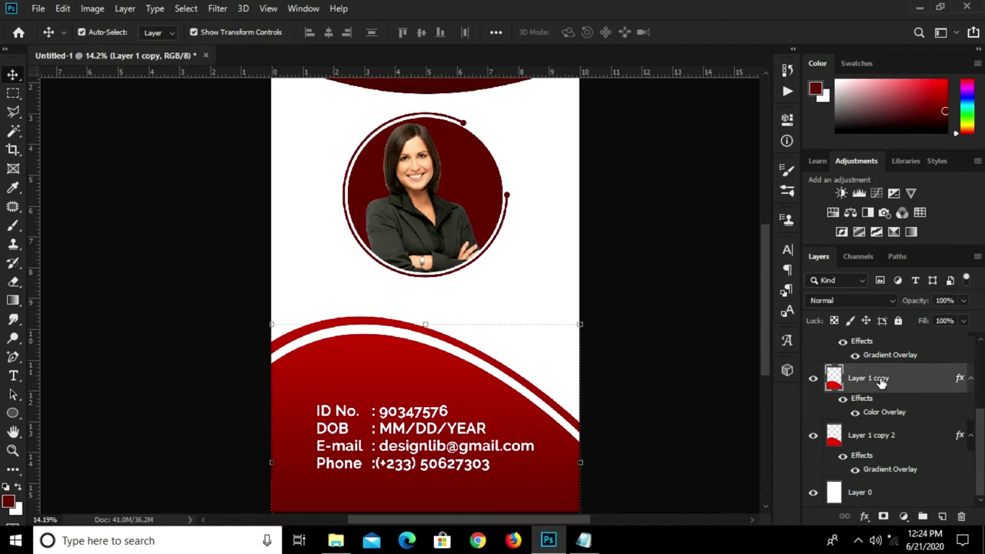
key(shift+Down)
key(shift+Down)
key(shift+Down)
key(shift+Down)
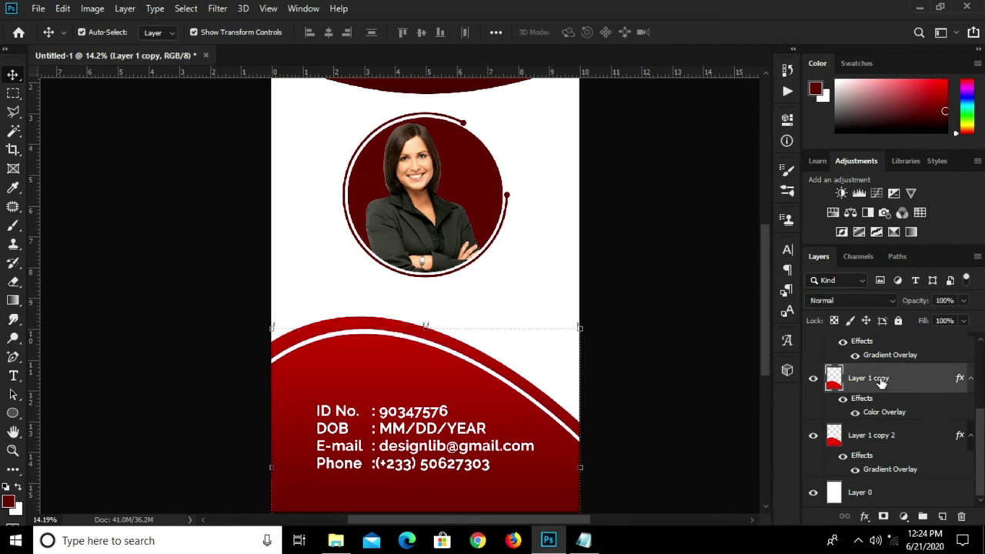
click(874, 435)
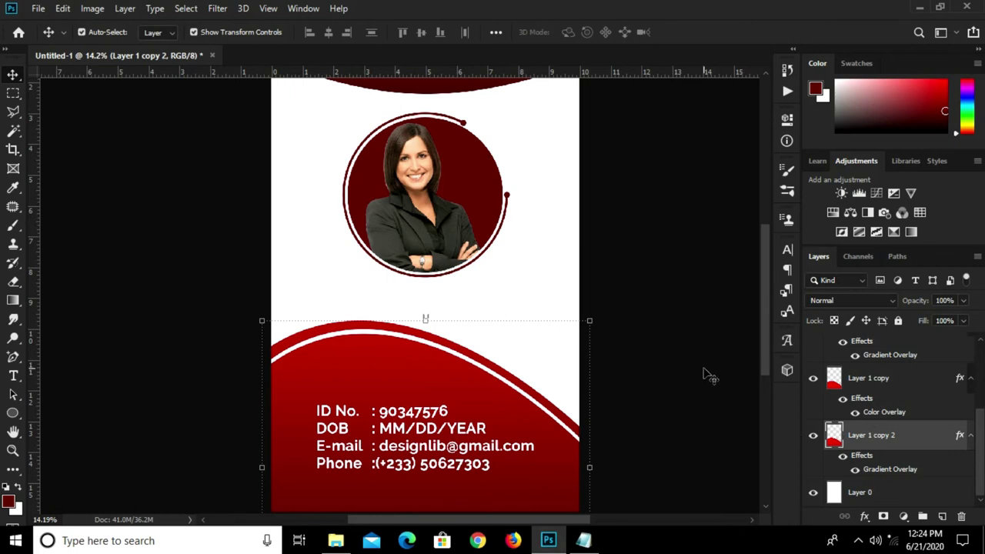
scroll(648, 308, down, 3)
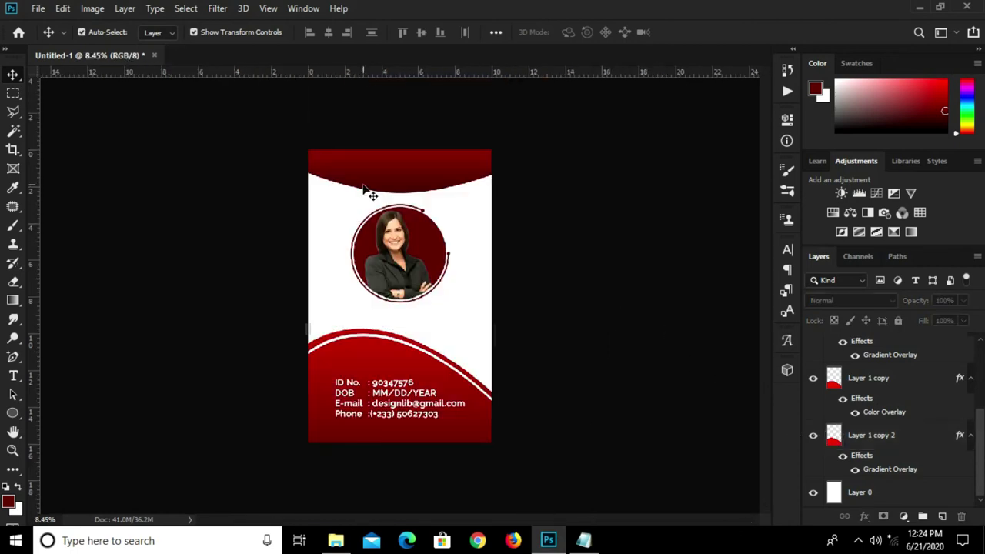
scroll(385, 315, up, 1)
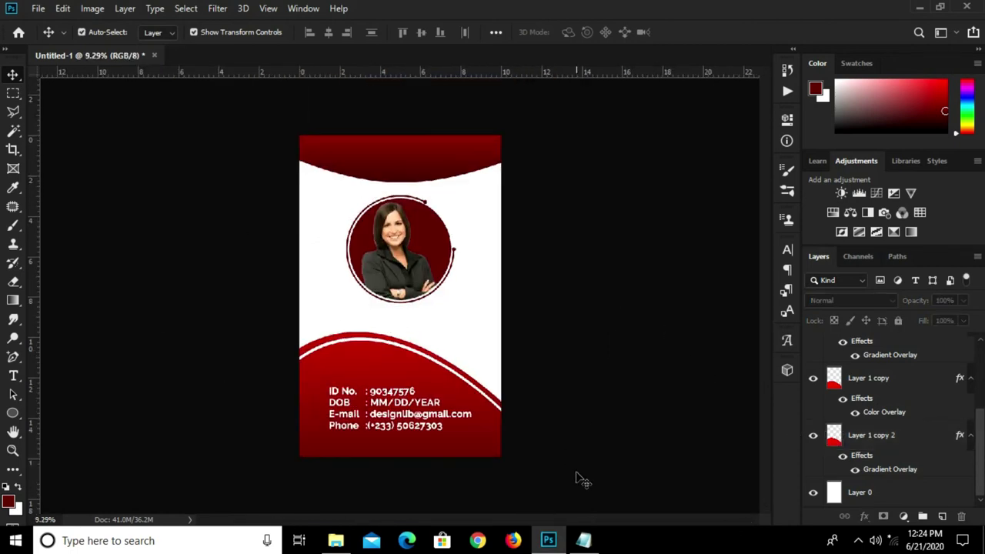
- Copy the SurName and Name lines from the id card notes in Notepad
click(583, 540)
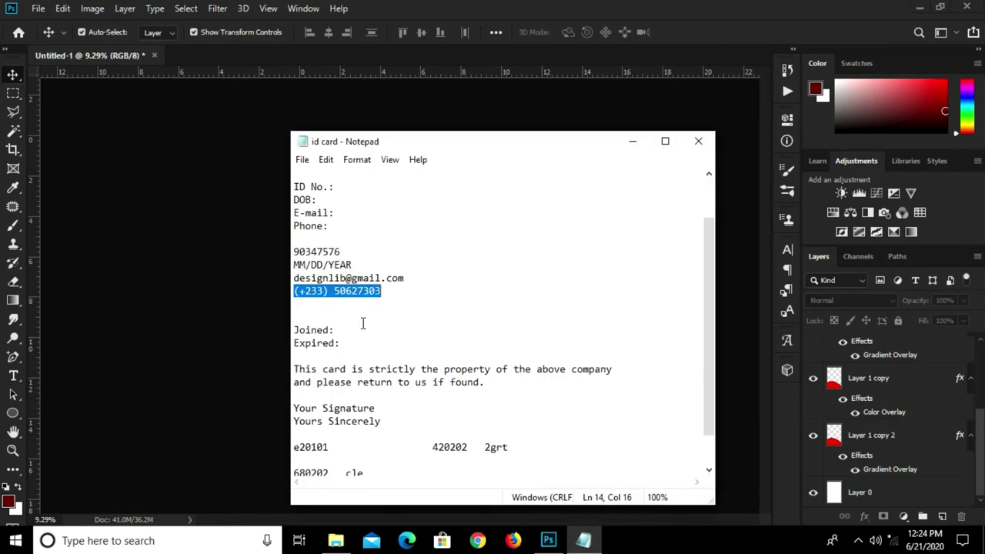
scroll(377, 320, down, 1)
scroll(395, 312, up, 2)
drag(337, 174, 298, 174)
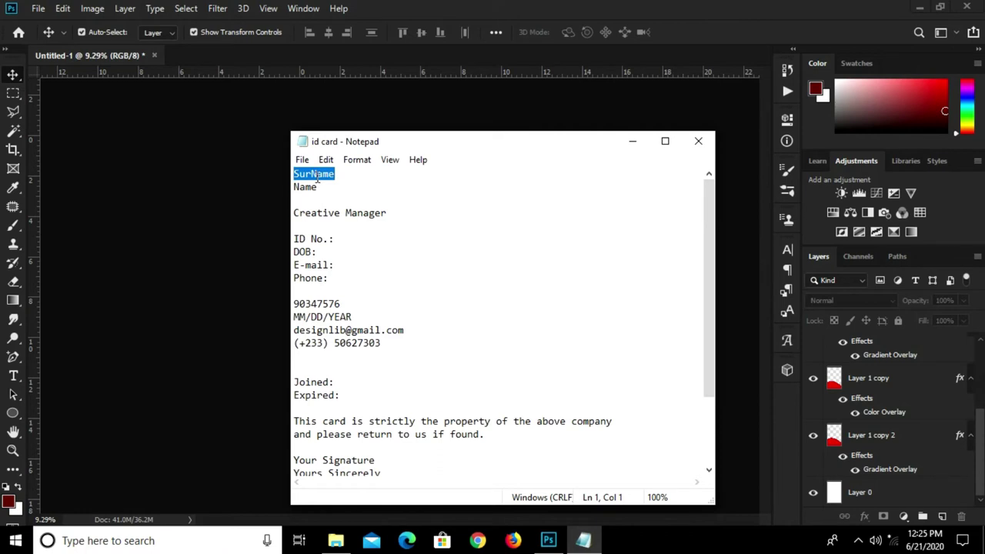
right_click(293, 176)
click(608, 210)
click(332, 190)
drag(332, 190, 297, 174)
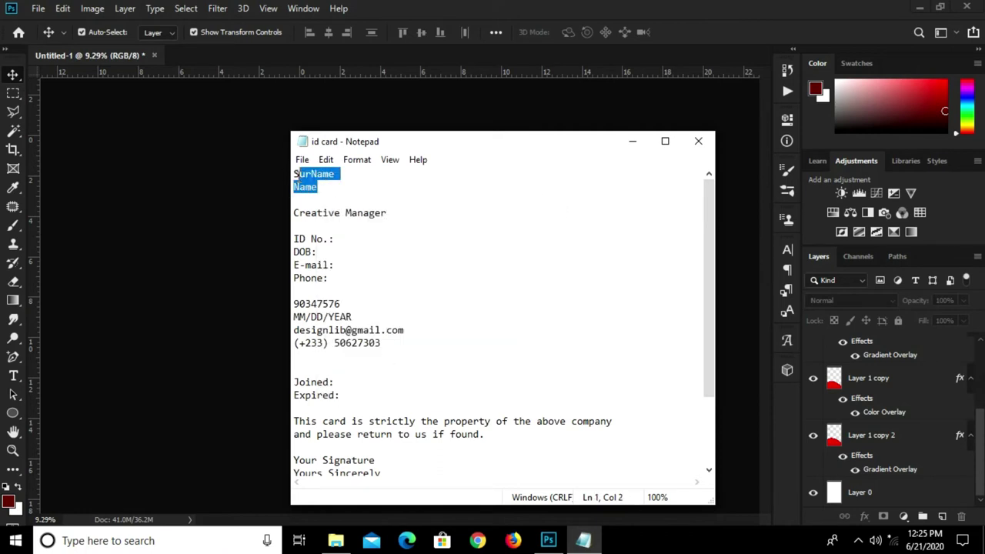
right_click(295, 177)
click(365, 224)
click(242, 235)
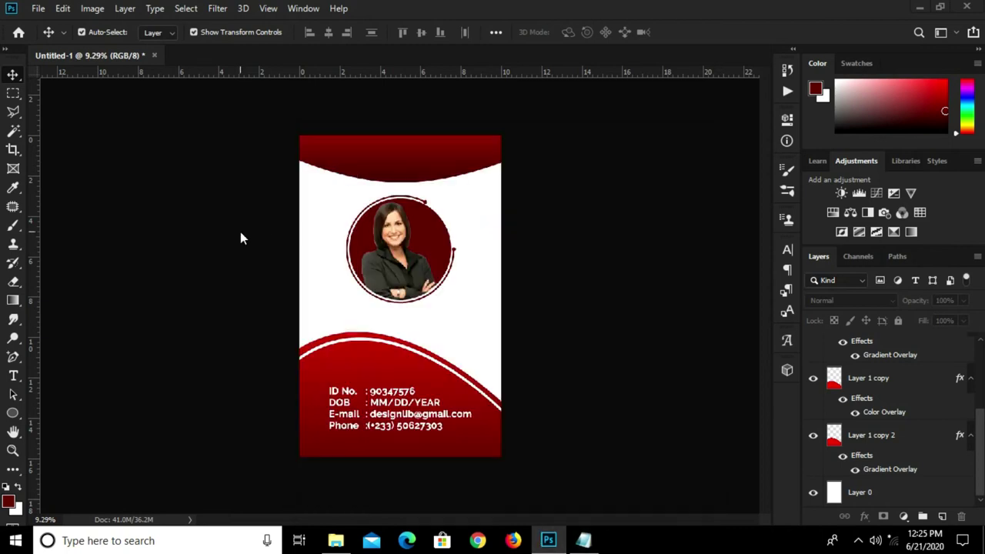
- Paste the SurName and Name text below the photo and colour it dark red
scroll(394, 310, up, 3)
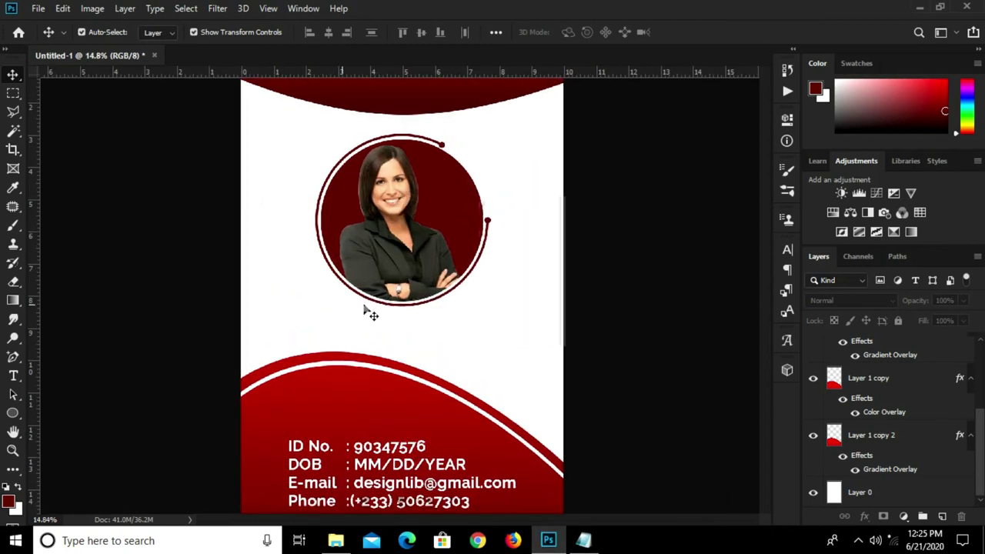
click(14, 376)
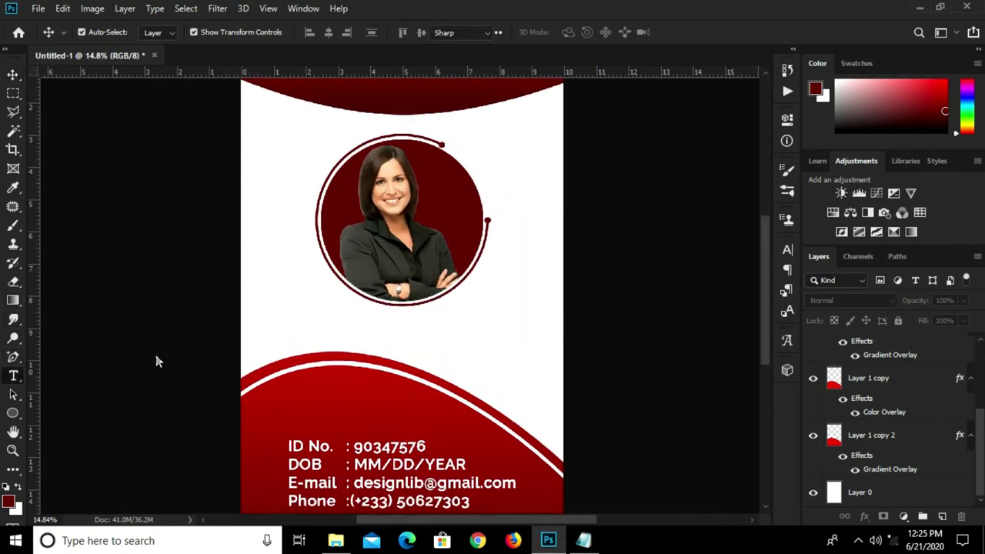
click(339, 321)
key(ctrl+v)
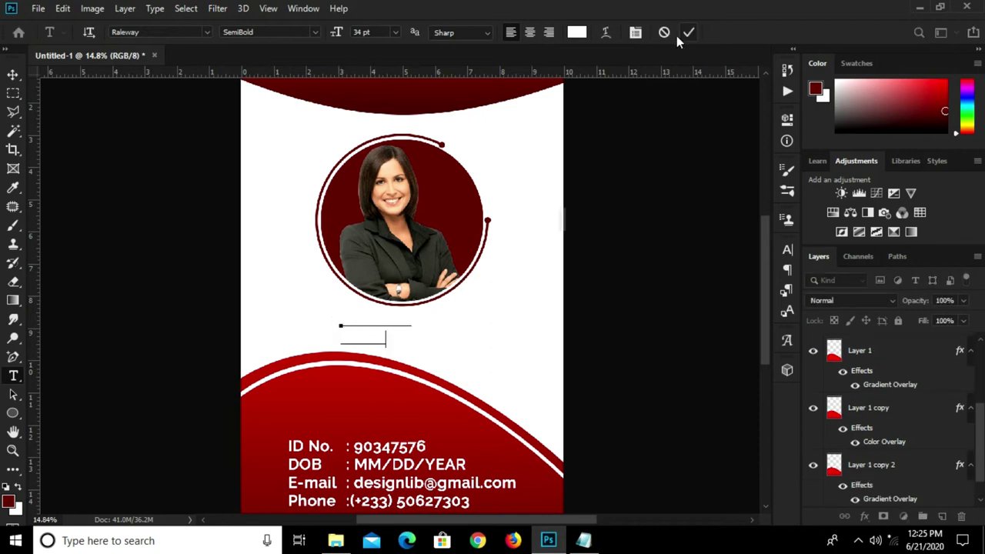
click(687, 33)
click(576, 32)
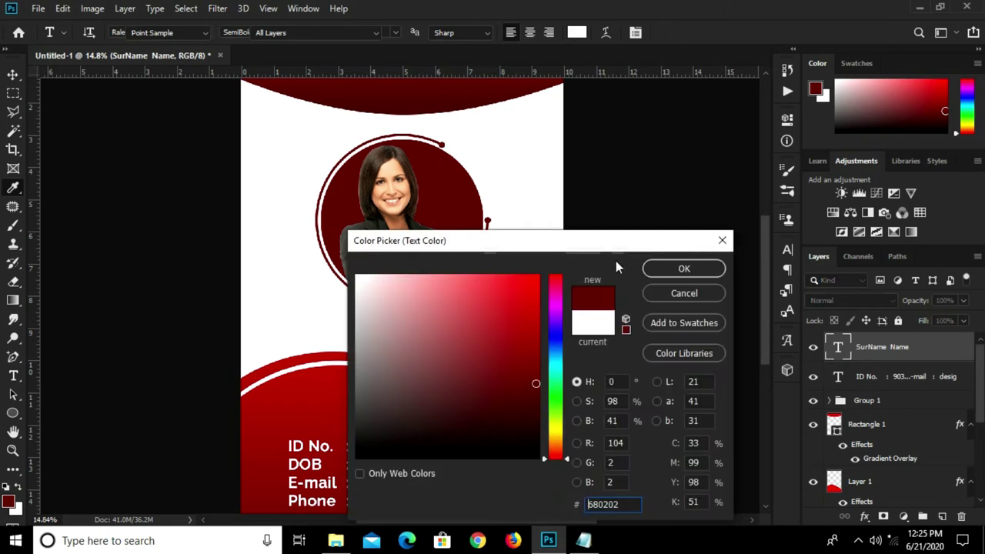
click(685, 268)
- Join the name into SurName_Name and set it to Raleway Black weight
click(344, 337)
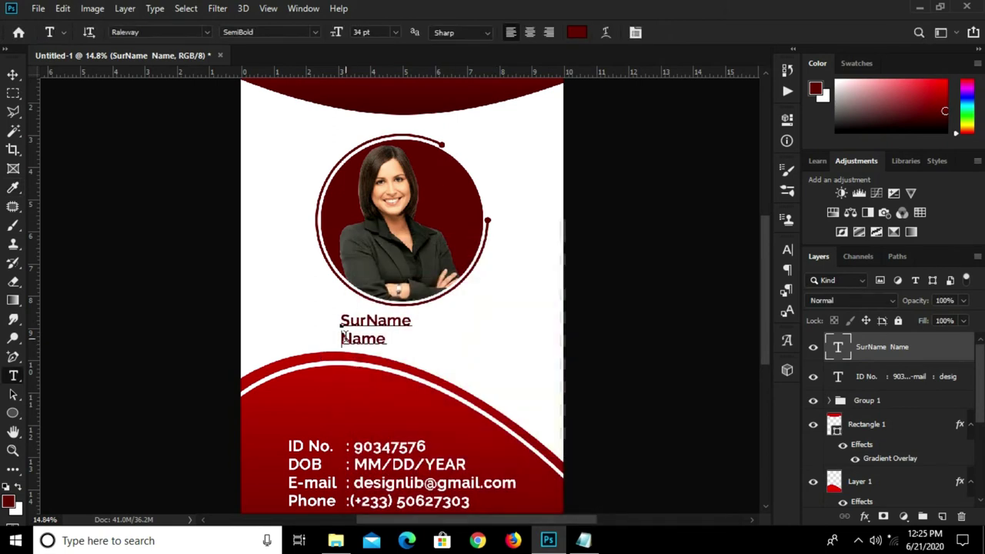
key(BackSpace)
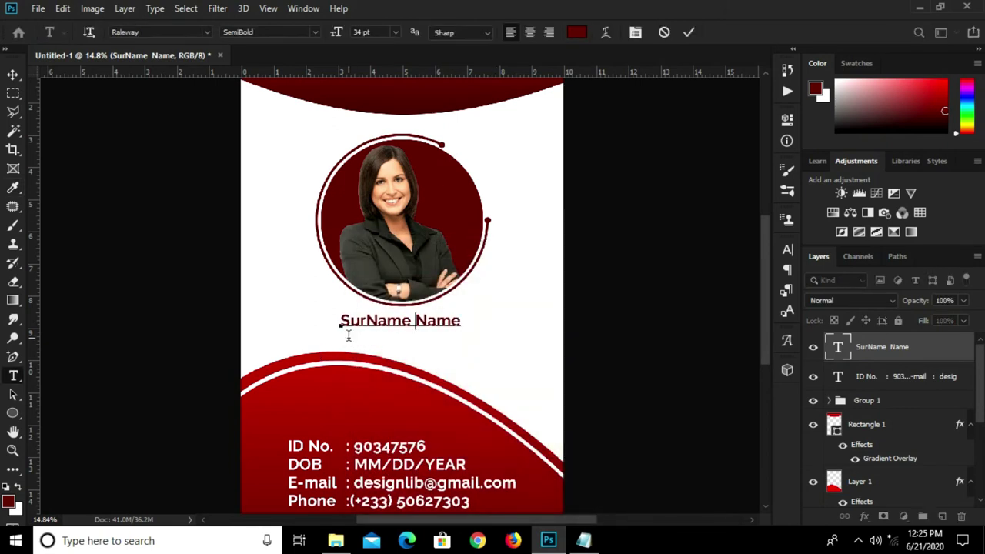
key(BackSpace)
text(_)
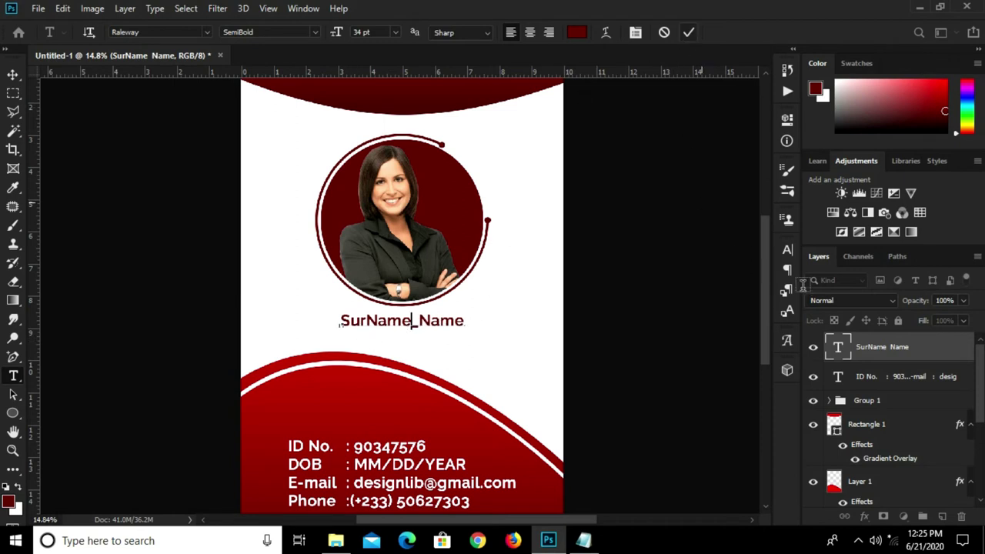
click(788, 249)
click(759, 271)
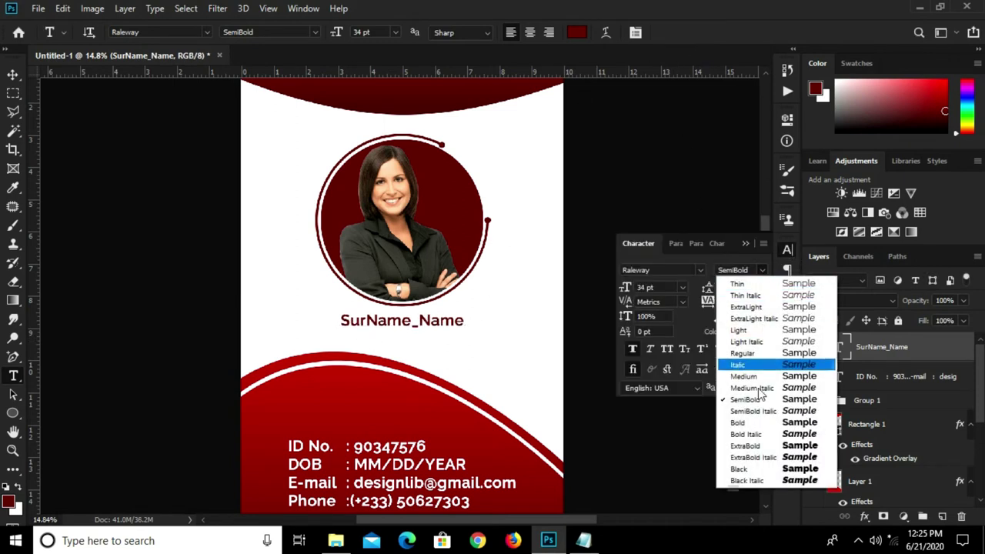
click(739, 471)
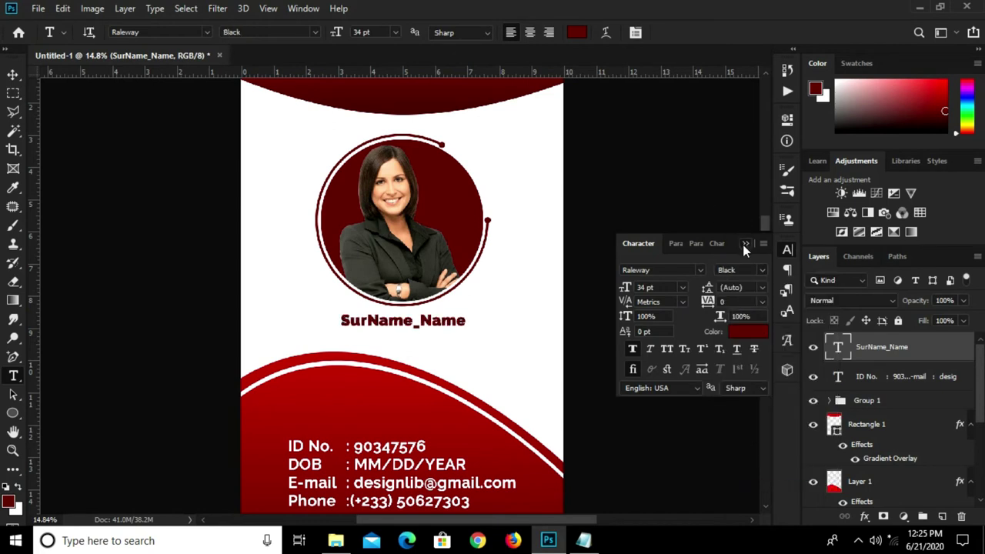
click(743, 243)
- Scale the SurName_Name title to about 115% and centre it horizontally on the card
key(v)
mouse_move(464, 309)
mouse_down()
mouse_move(478, 332)
mouse_move(486, 309)
mouse_up()
key(ctrl+t)
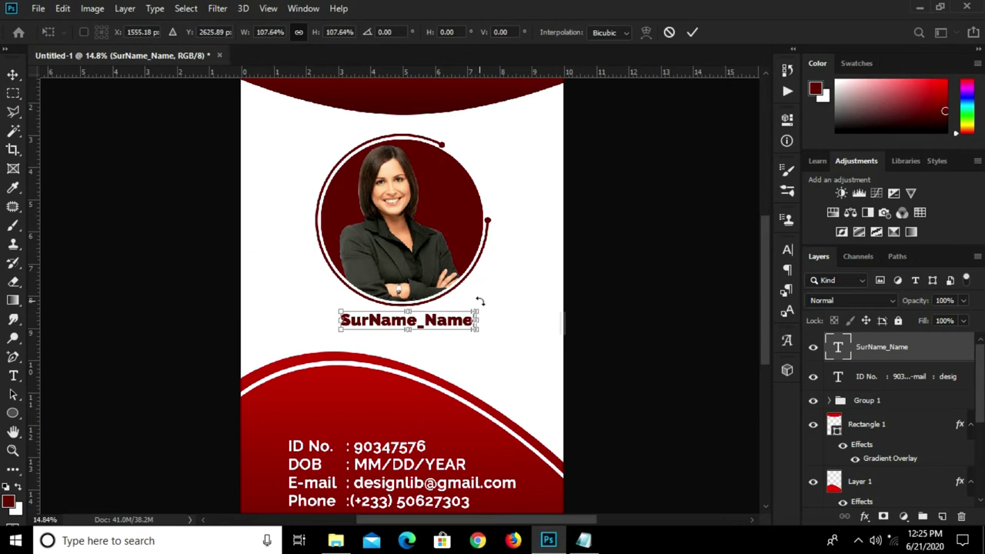
key(Escape)
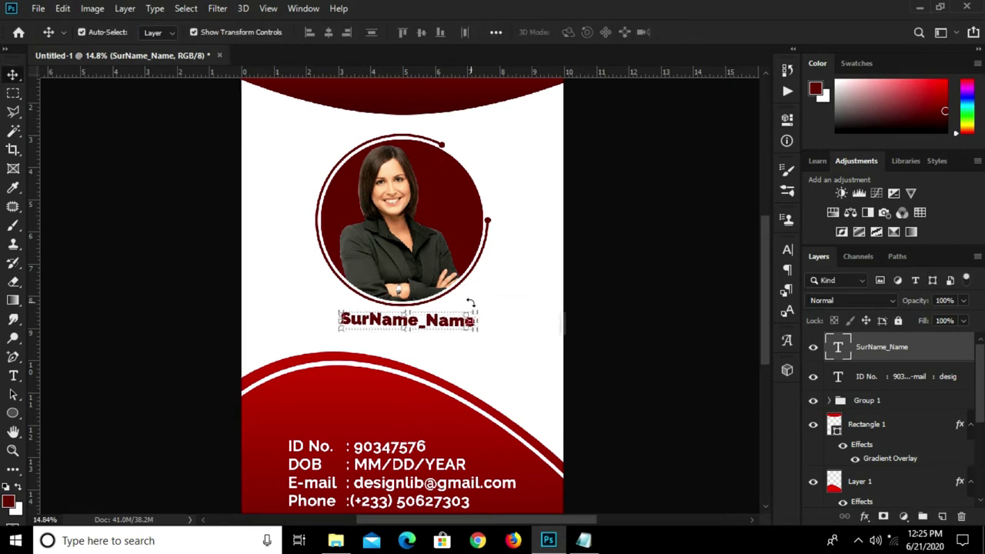
key(ctrl+t)
drag(465, 311, 486, 311)
click(693, 34)
key(ctrl+a)
click(329, 33)
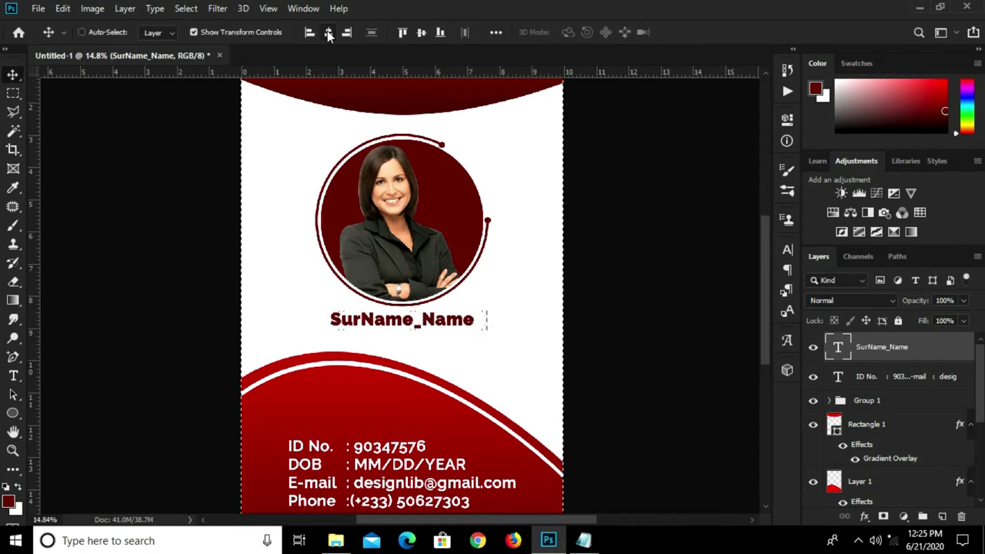
key(ctrl+d)
click(612, 293)
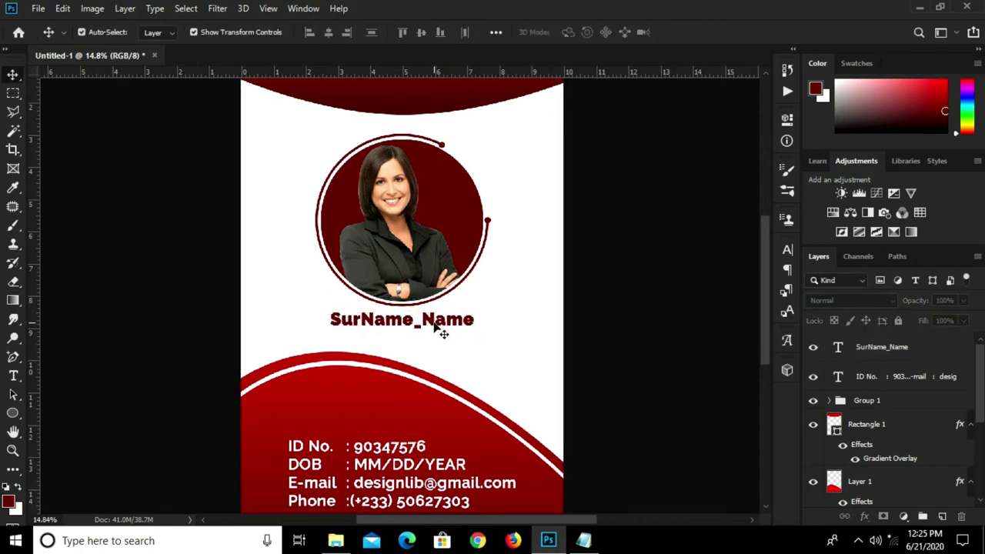
- Duplicate the SurName_Name text just below the original
click(436, 326)
key(t)
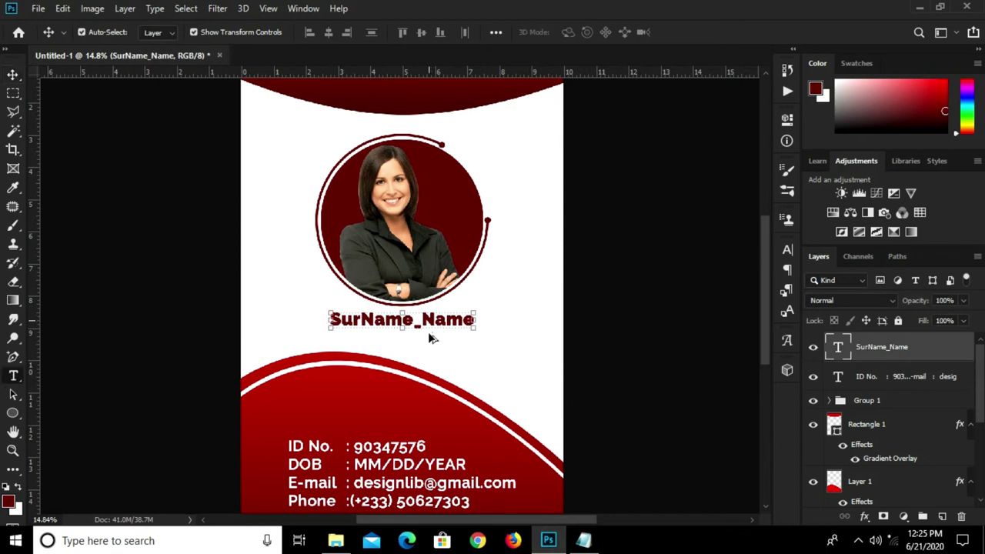
double_click(428, 332)
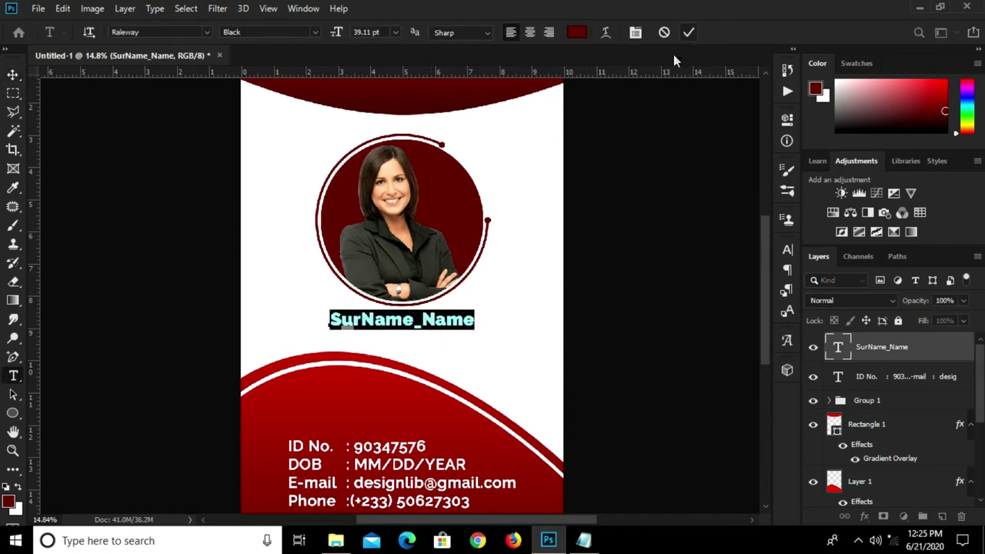
key(ctrl+Return)
scroll(424, 323, up, 1)
drag(430, 326, 429, 345)
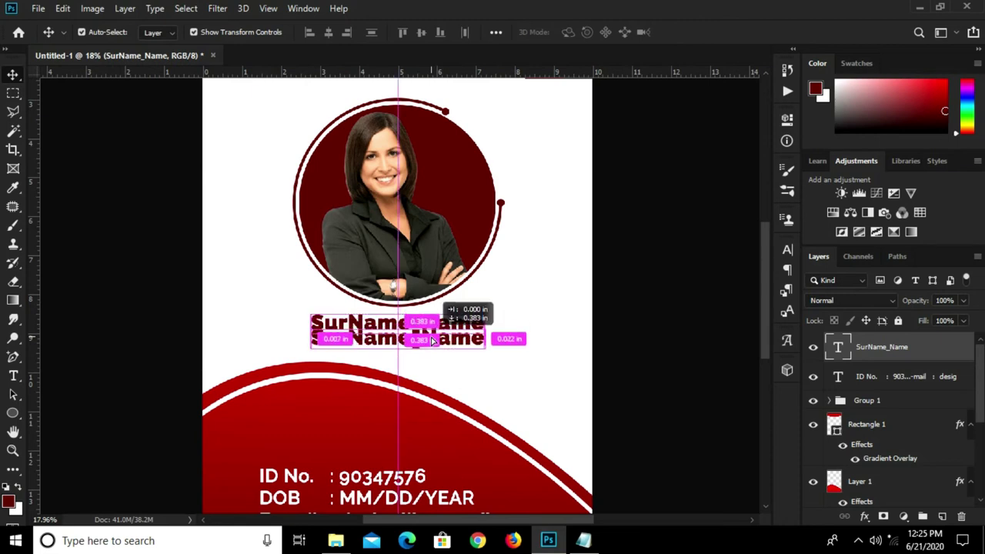
- Replace the duplicated text with 'Creative Manager' copied from the Notepad notes
key(alt+Tab)
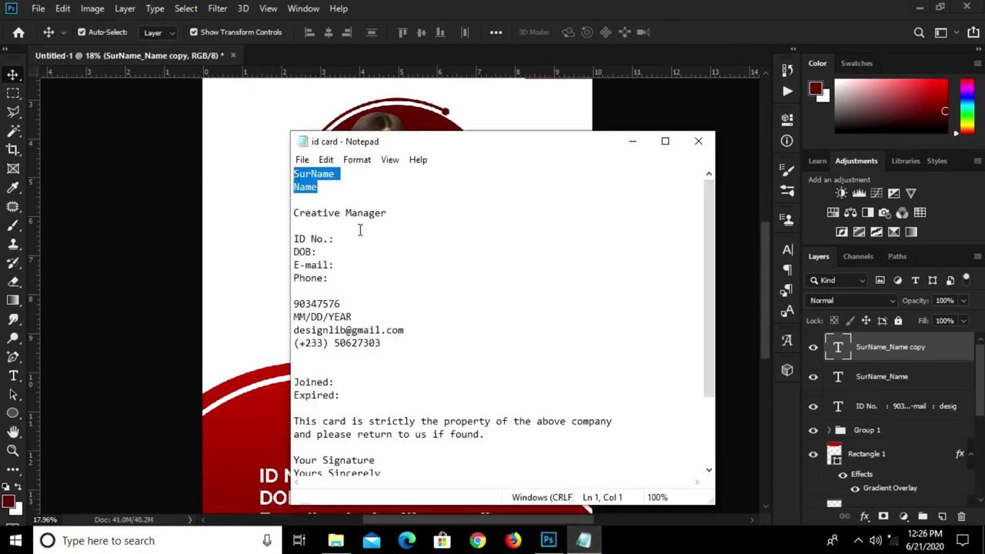
drag(388, 219, 297, 213)
right_click(295, 211)
click(365, 269)
key(alt+Tab)
key(t)
click(366, 351)
key(ctrl+a)
key(ctrl+v)
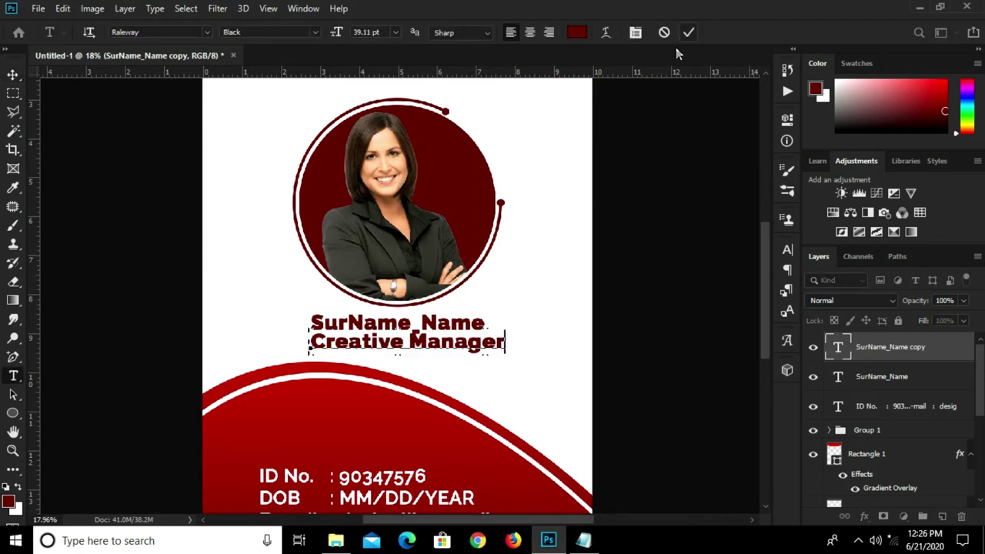
click(669, 322)
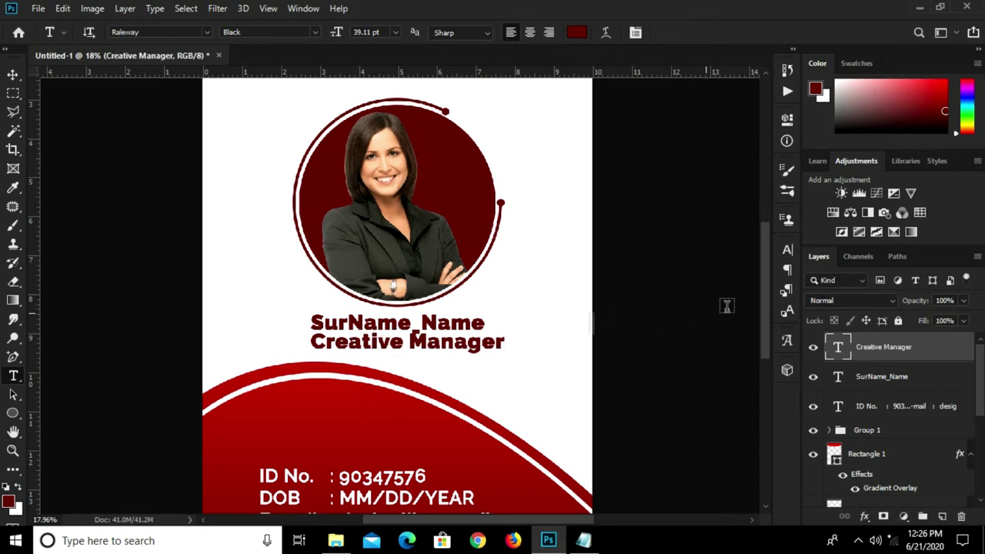
- Set Creative Manager to Regular weight, scale it to about 93%, and centre it
click(787, 252)
click(763, 271)
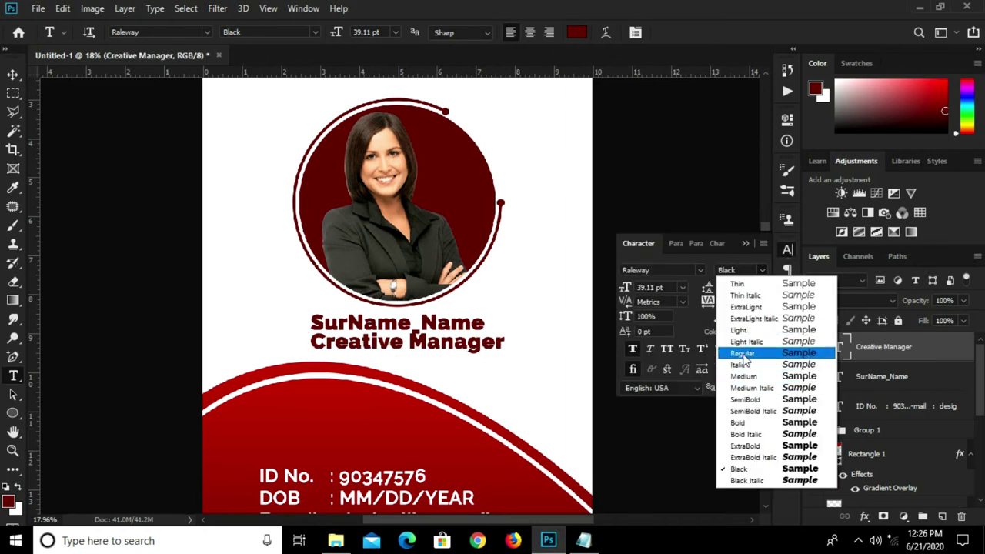
click(743, 361)
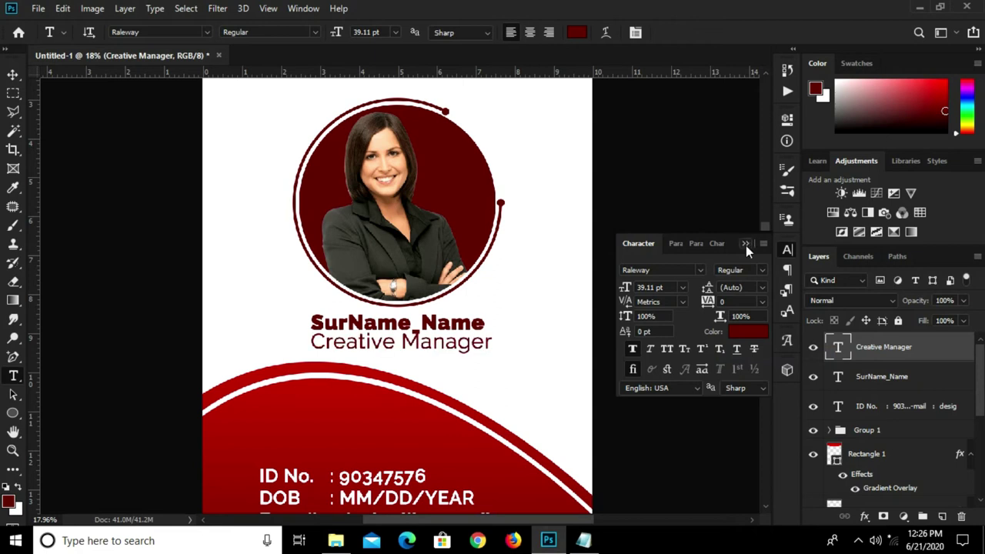
click(746, 244)
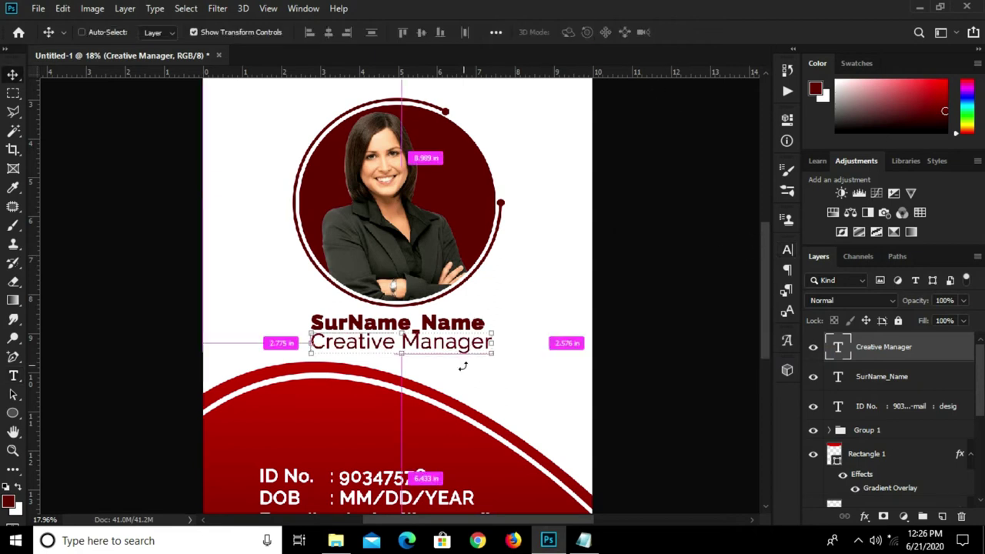
key(ctrl+t)
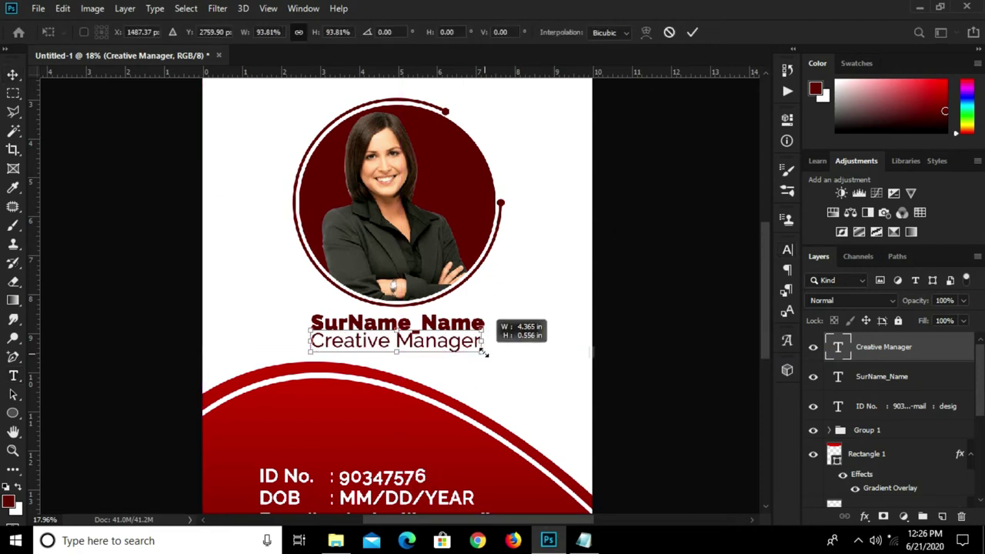
drag(491, 356, 481, 352)
click(691, 32)
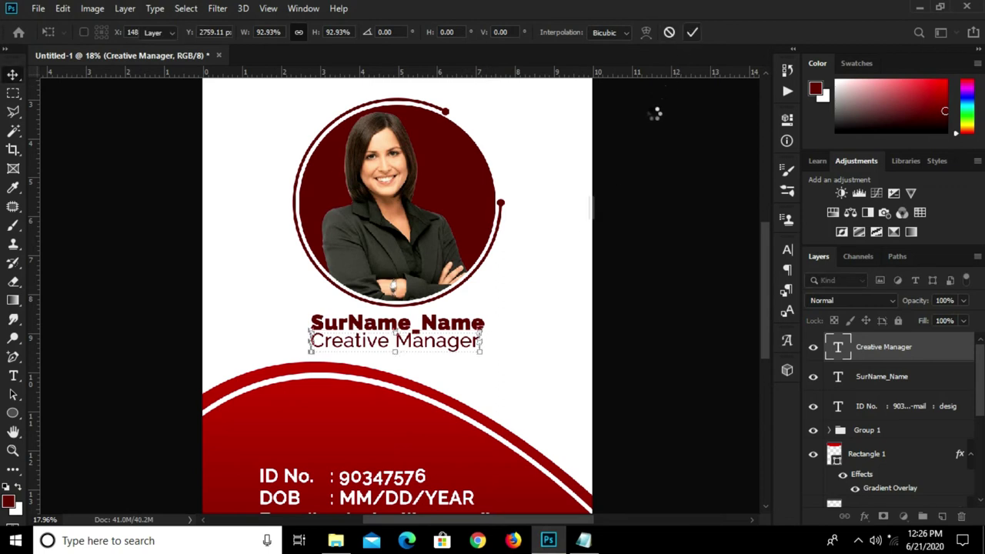
key(ctrl+a)
click(327, 33)
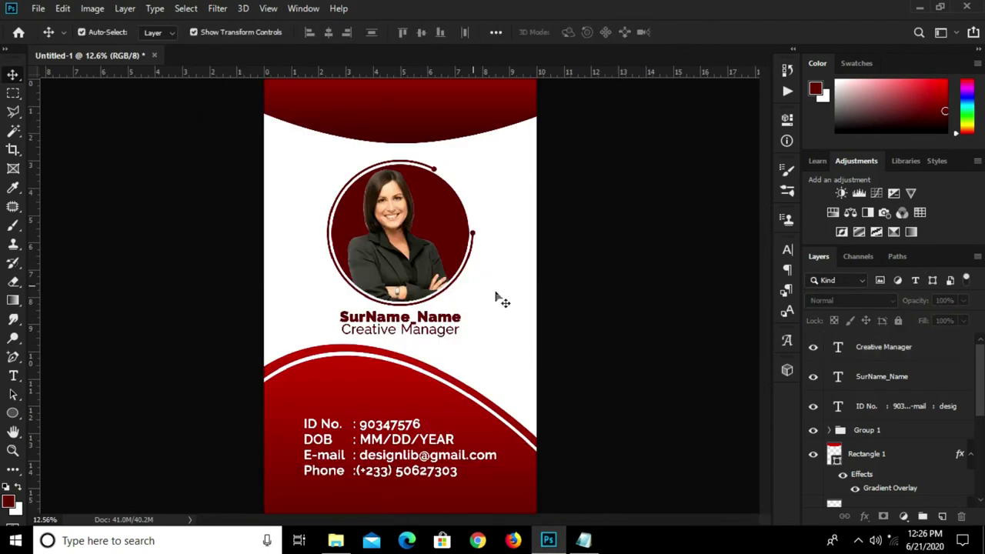
click(42, 9)
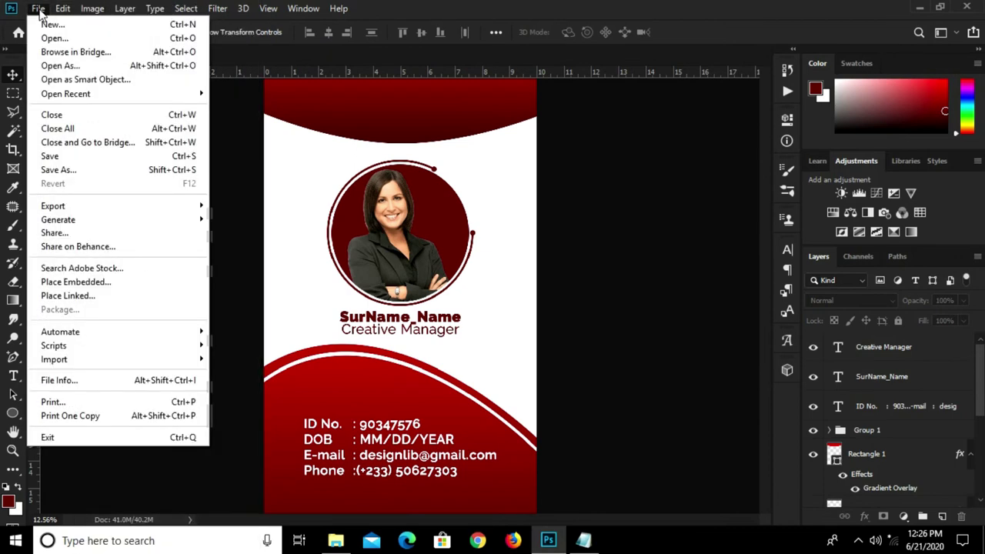
- Place the _Barcode_32896 image embedded on the card, lower down below the portrait
click(73, 282)
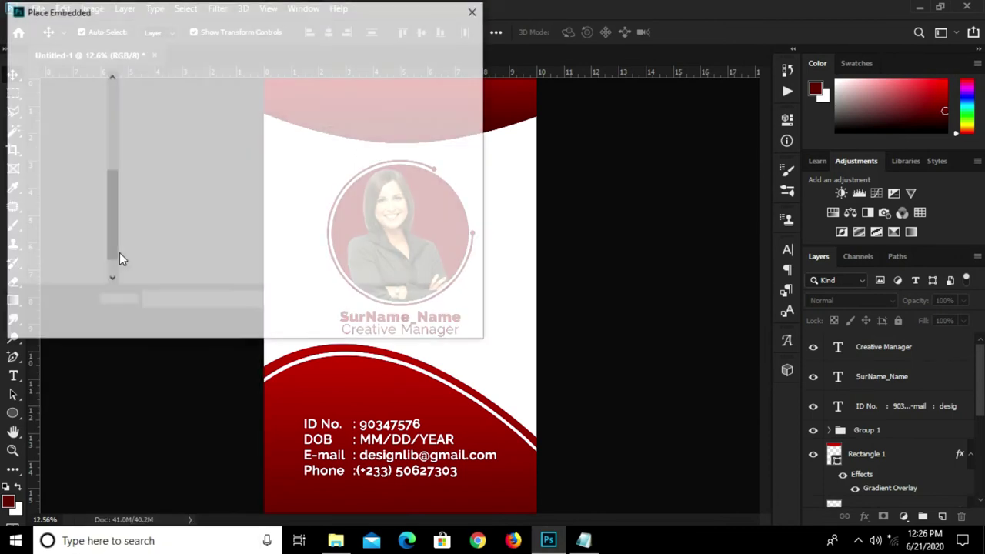
click(169, 124)
click(368, 322)
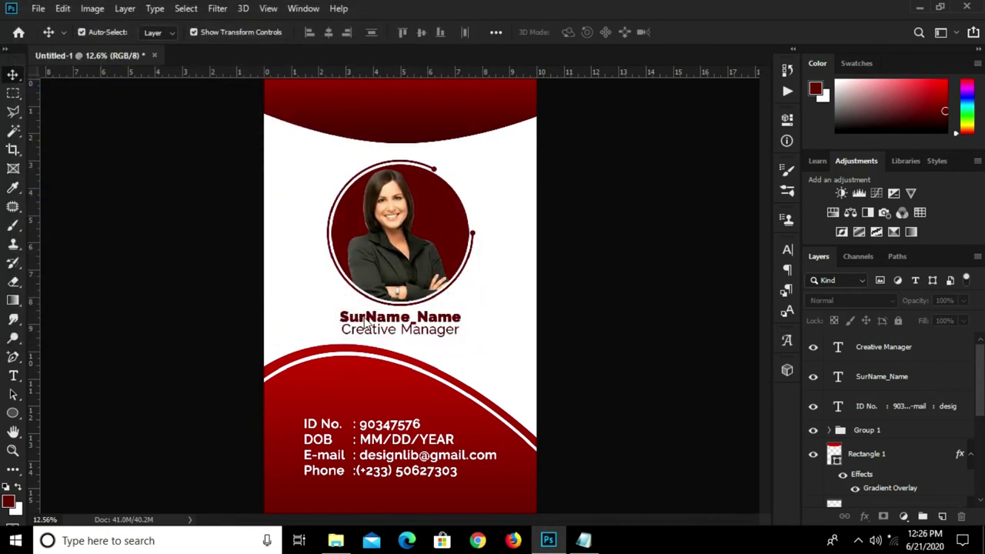
drag(435, 262, 434, 306)
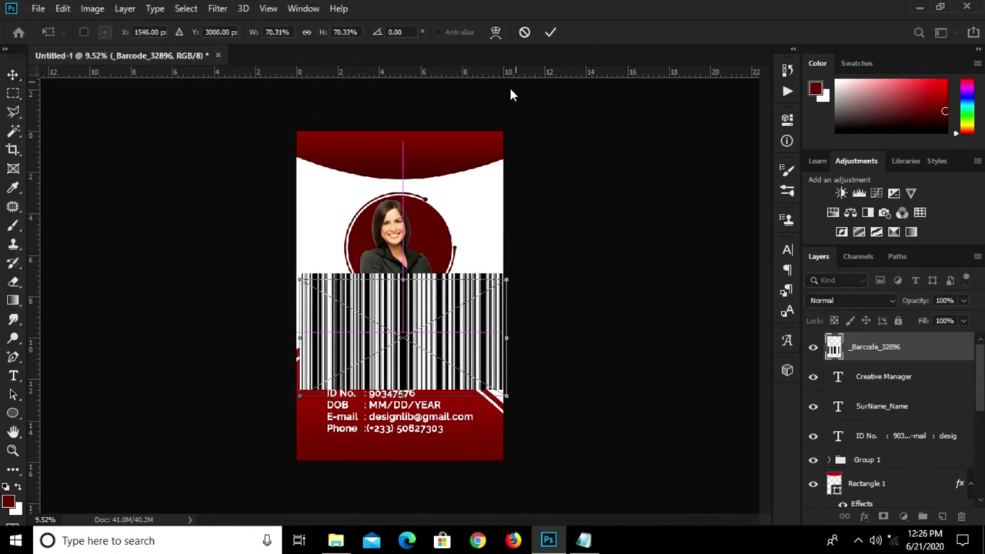
click(550, 33)
- Shrink the barcode to about 58%, move it down, and rasterize its layer
drag(443, 323, 434, 327)
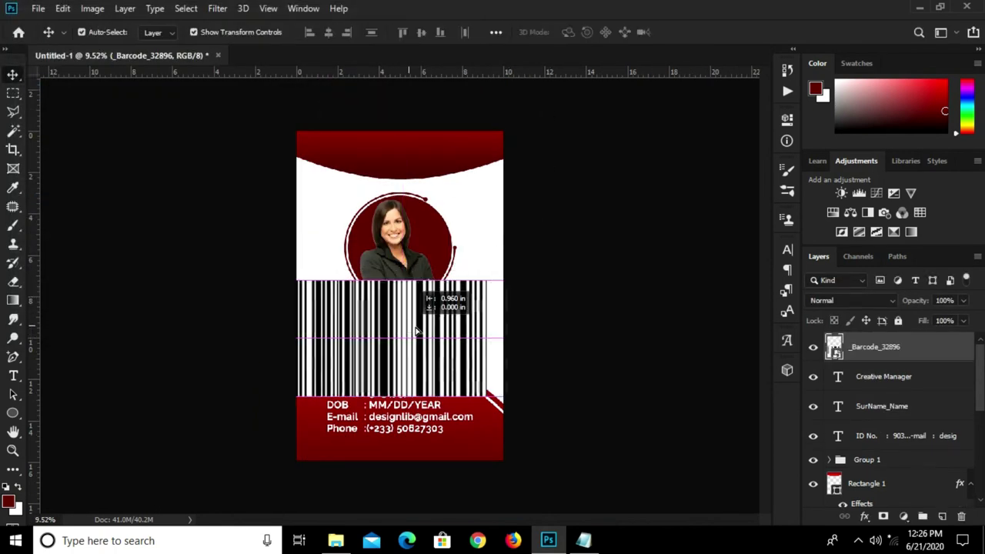
drag(499, 283, 473, 290)
drag(396, 355, 396, 371)
click(550, 32)
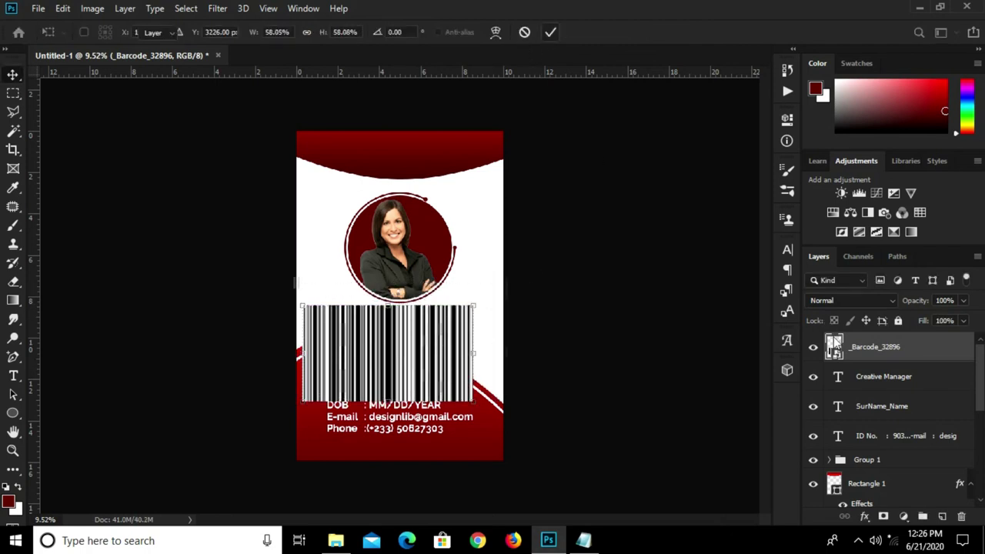
right_click(869, 355)
click(688, 256)
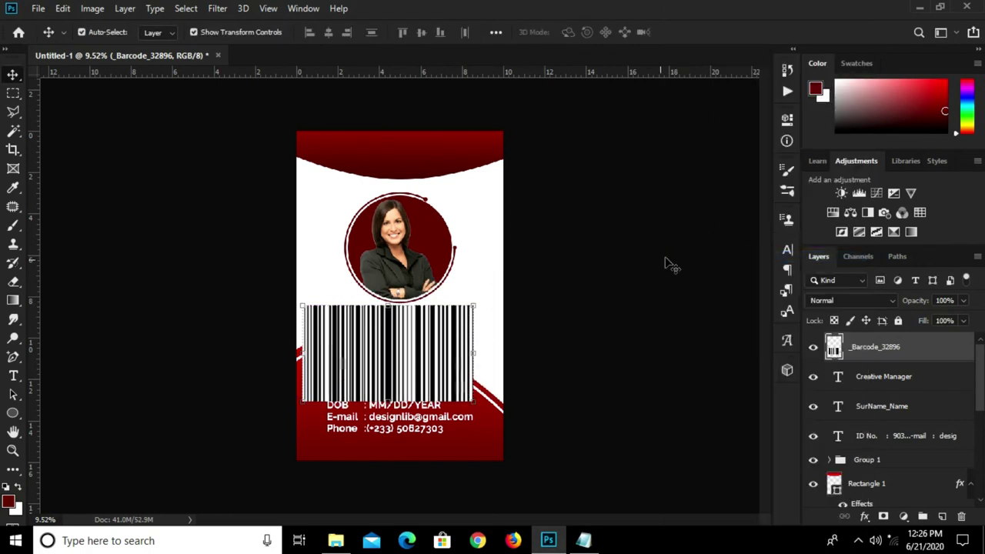
- Copy the left portion of the barcode to a new layer and delete the full original
right_click(13, 93)
click(65, 97)
drag(306, 304, 451, 357)
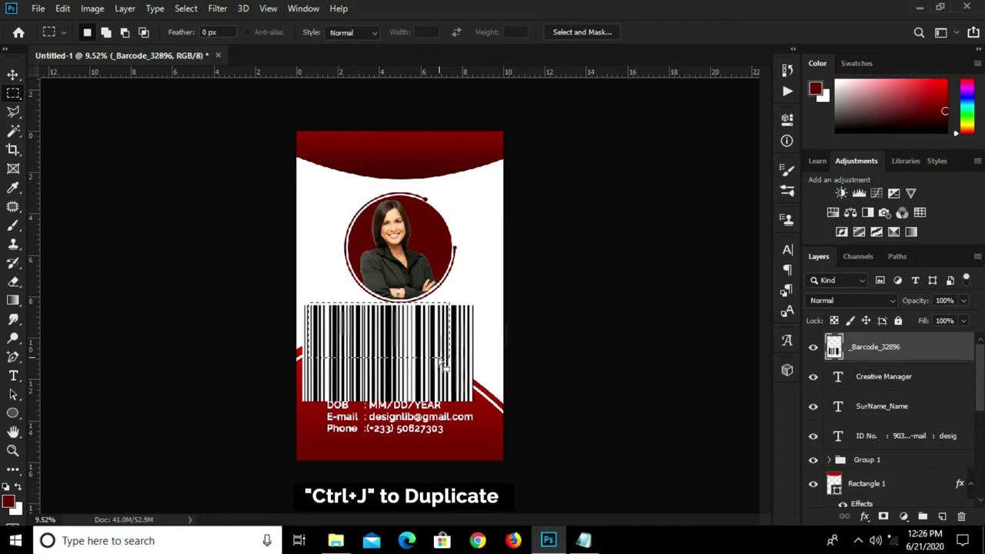
key(ctrl+j)
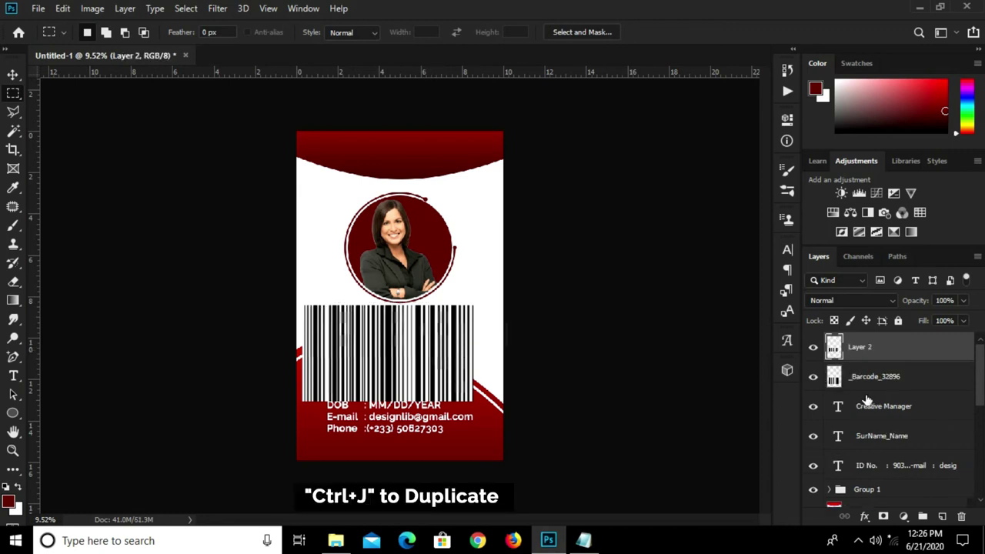
click(872, 382)
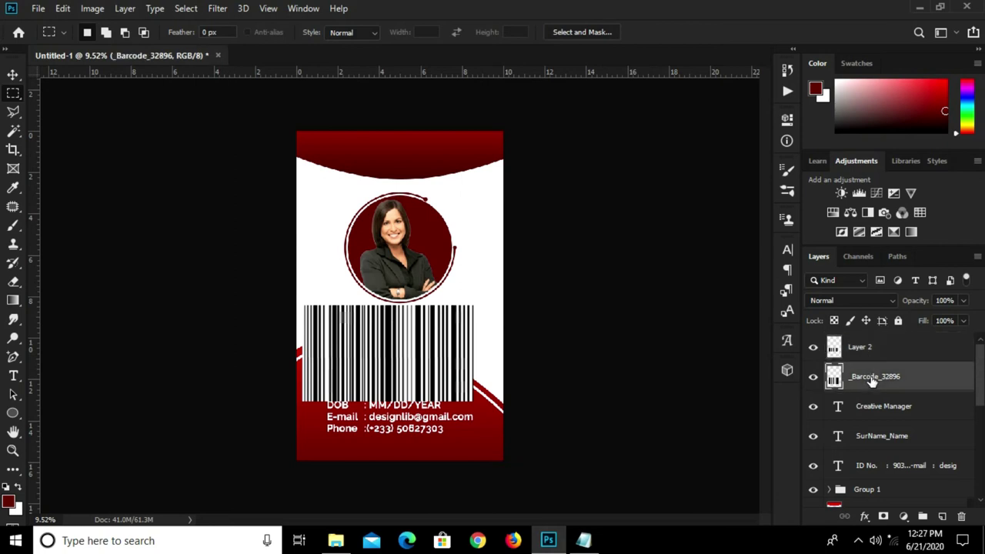
key(Delete)
- Shrink the trimmed barcode to about 40% below the Phone line and centre it horizontally
key(v)
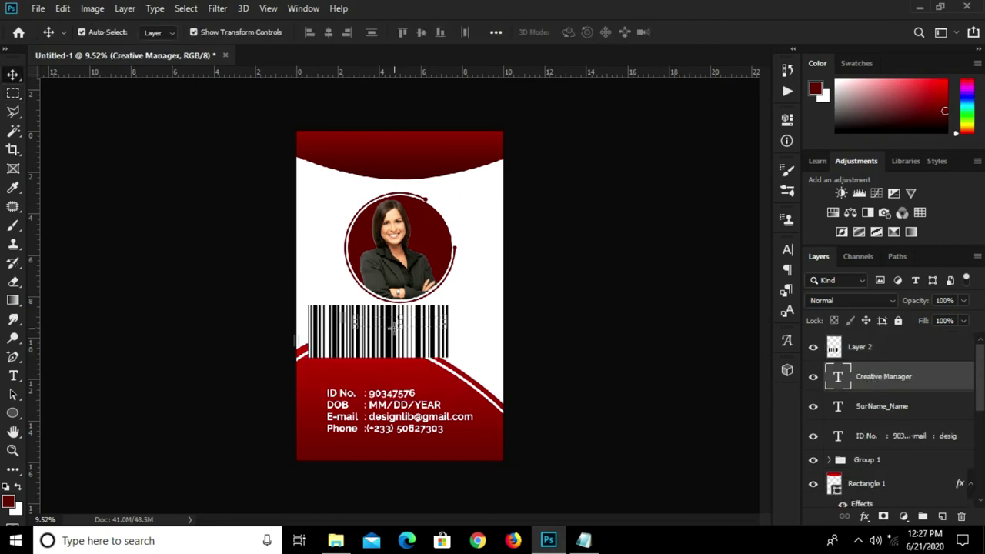
click(324, 342)
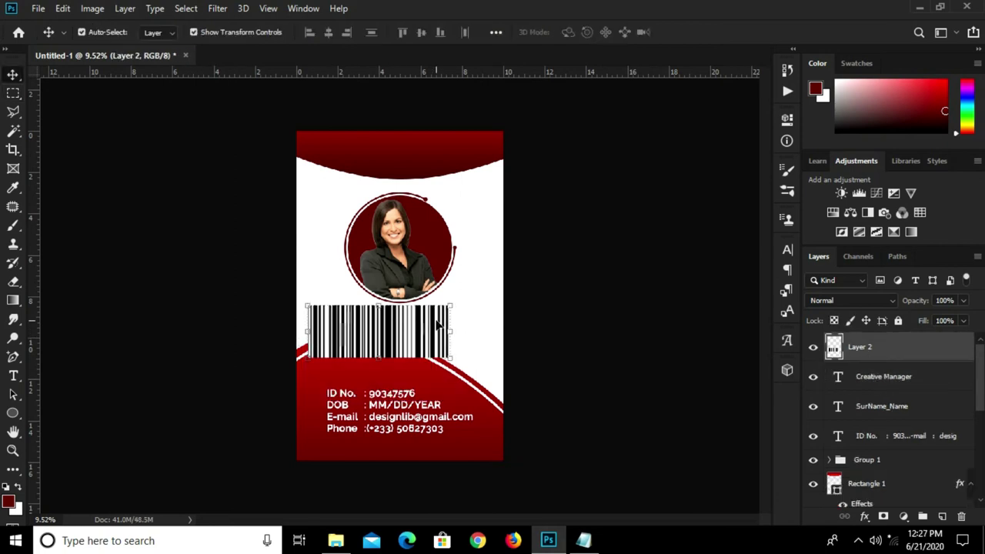
key(ctrl+t)
drag(452, 301, 362, 327)
mouse_move(301, 333)
mouse_down()
mouse_move(337, 435)
mouse_move(370, 441)
mouse_up()
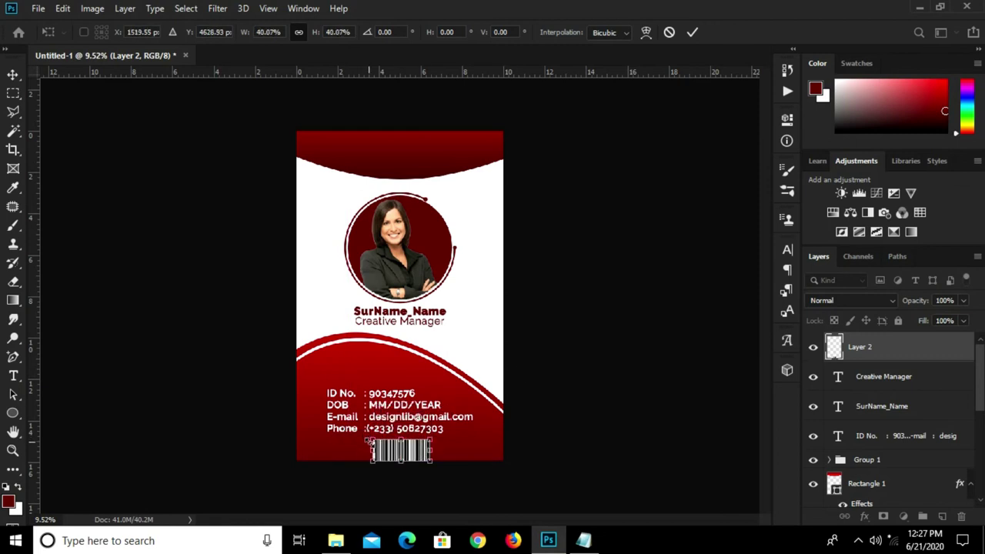
key(Return)
key(ctrl+a)
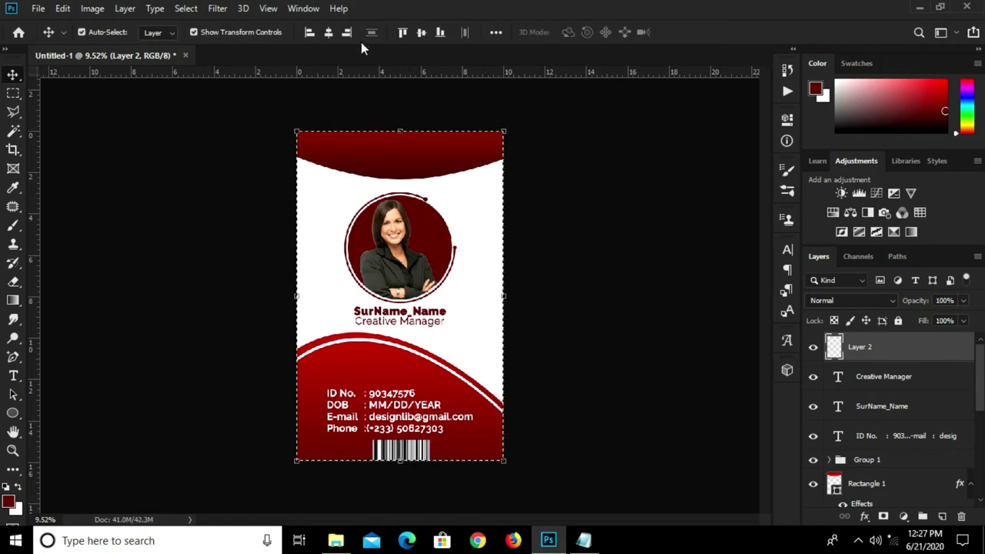
click(330, 31)
key(ctrl+d)
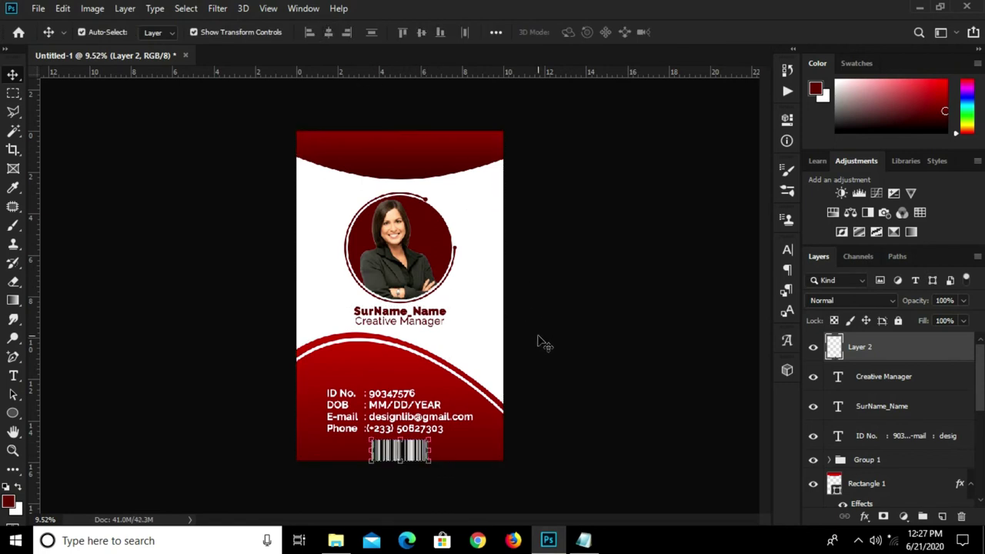
- Raise the ID details block slightly above the barcode
drag(407, 415, 406, 405)
click(410, 447)
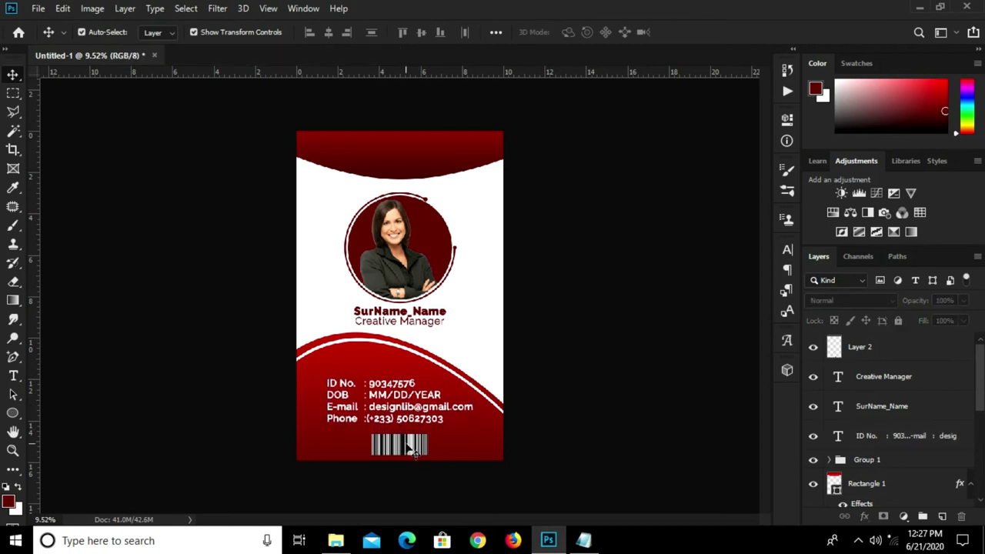
key(ctrl+a)
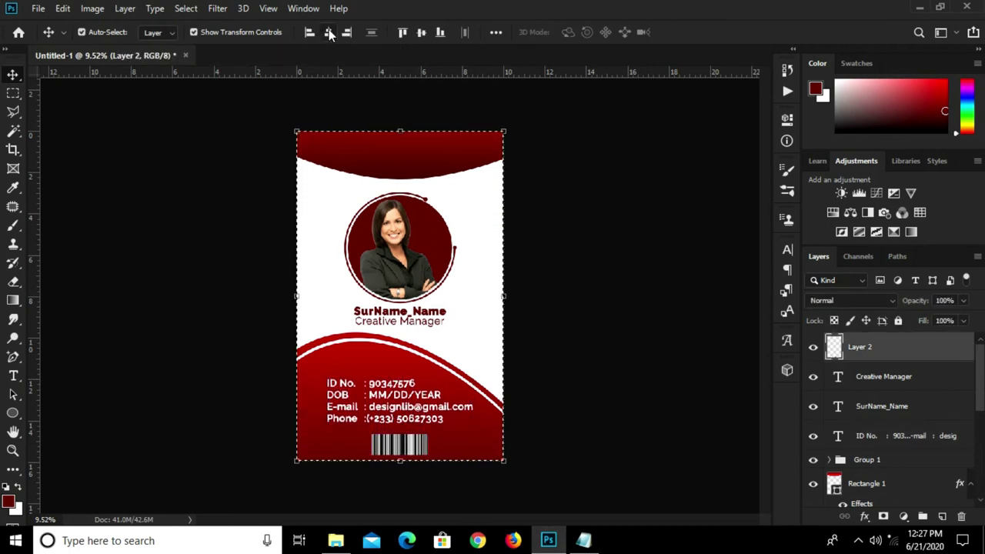
key(ctrl+d)
ctrl+click(554, 326)
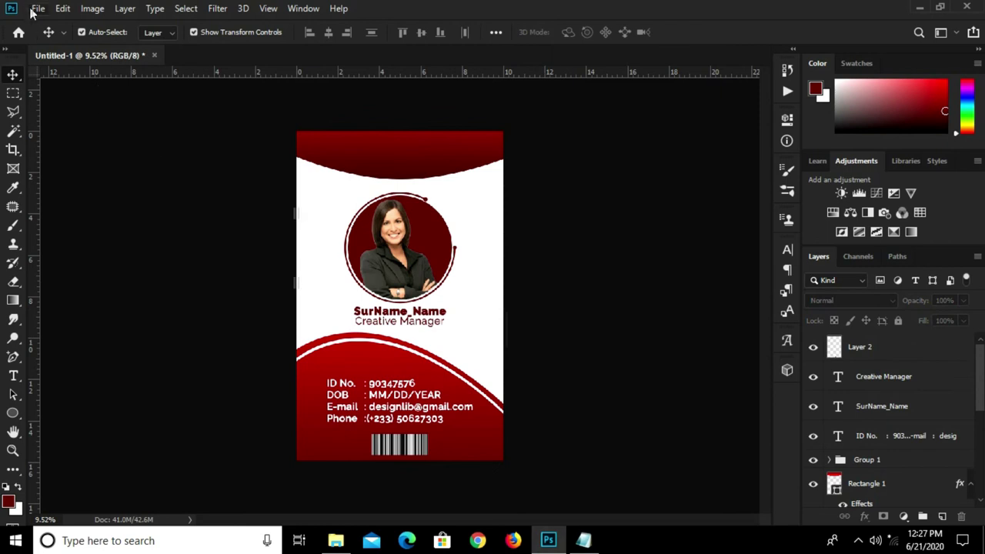
- Place the design library logo file onto the card as an embedded image
click(35, 9)
click(80, 283)
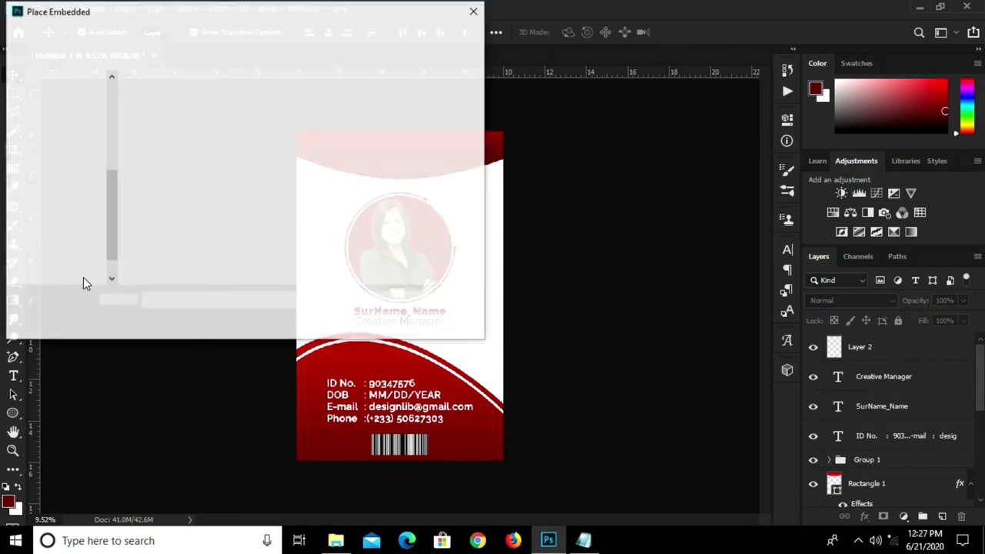
click(254, 110)
click(367, 321)
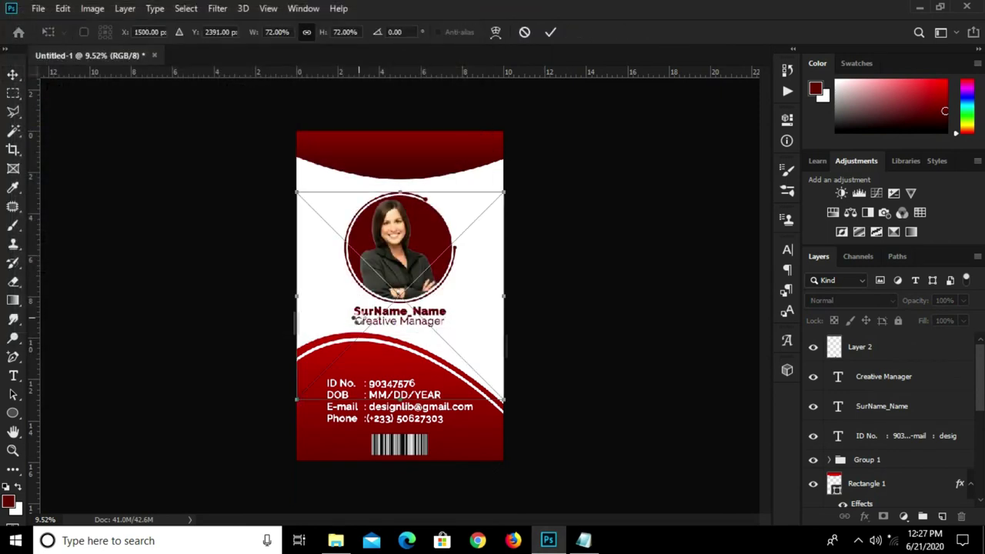
click(548, 33)
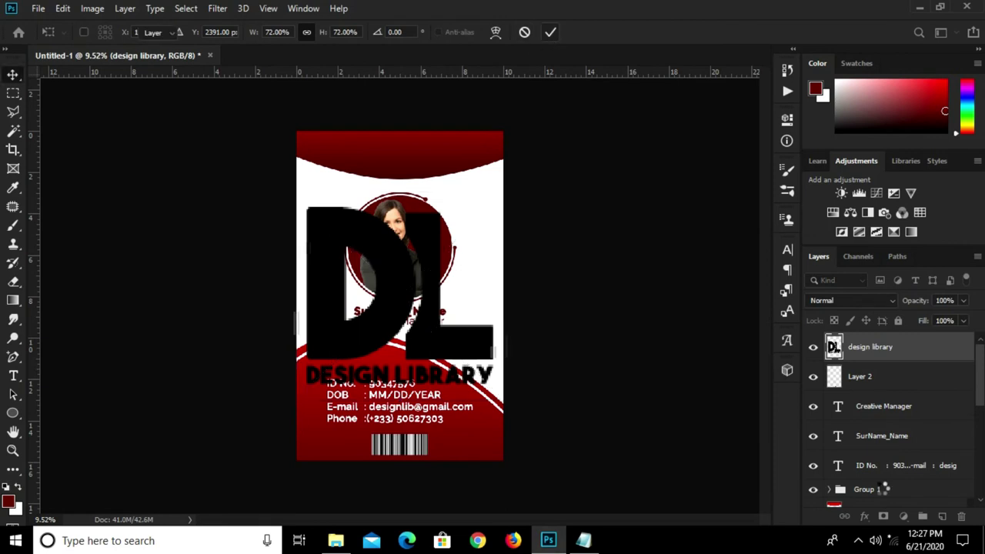
- Recolour the logo white with a Color Overlay layer effect
click(864, 517)
click(877, 460)
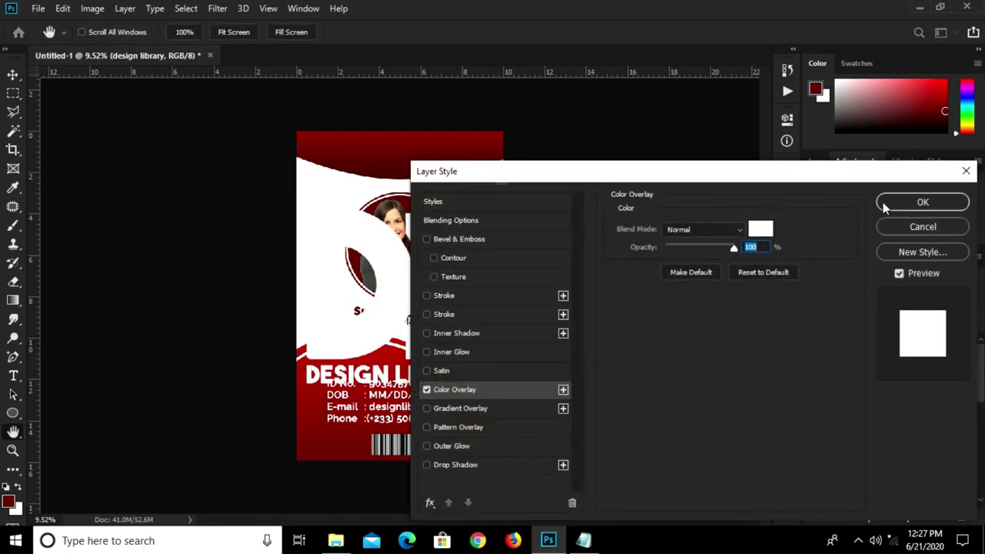
click(901, 203)
- Shrink the logo and centre it in the card's top red band
key(ctrl+t)
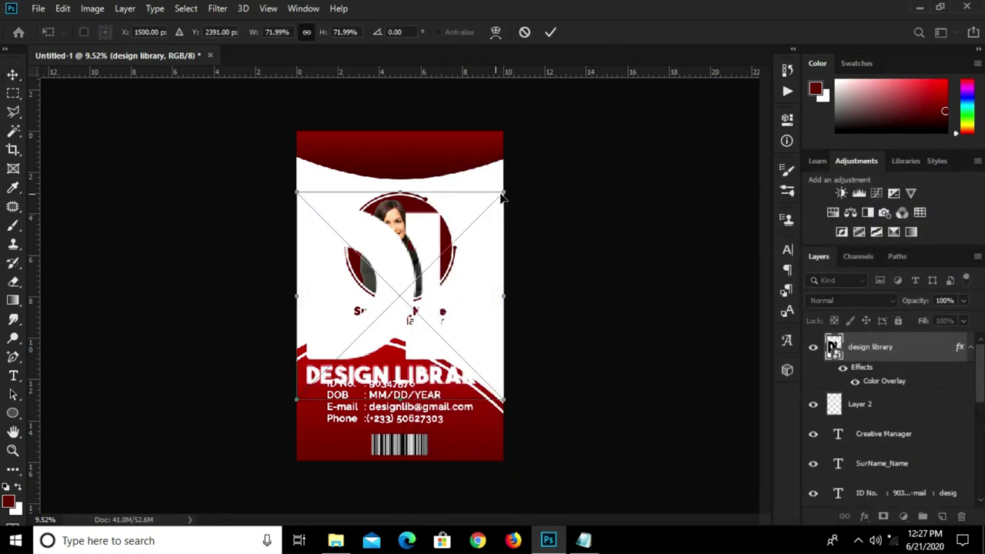
drag(473, 219, 353, 342)
mouse_move(319, 380)
mouse_down()
mouse_move(397, 150)
mouse_move(398, 165)
mouse_up()
drag(378, 132, 402, 154)
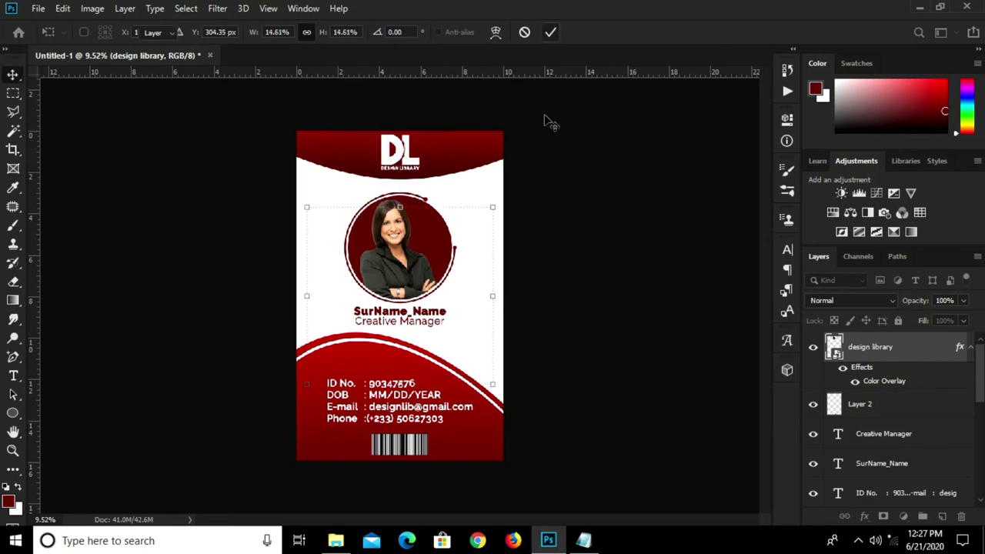
key(Return)
drag(541, 168, 548, 174)
click(553, 184)
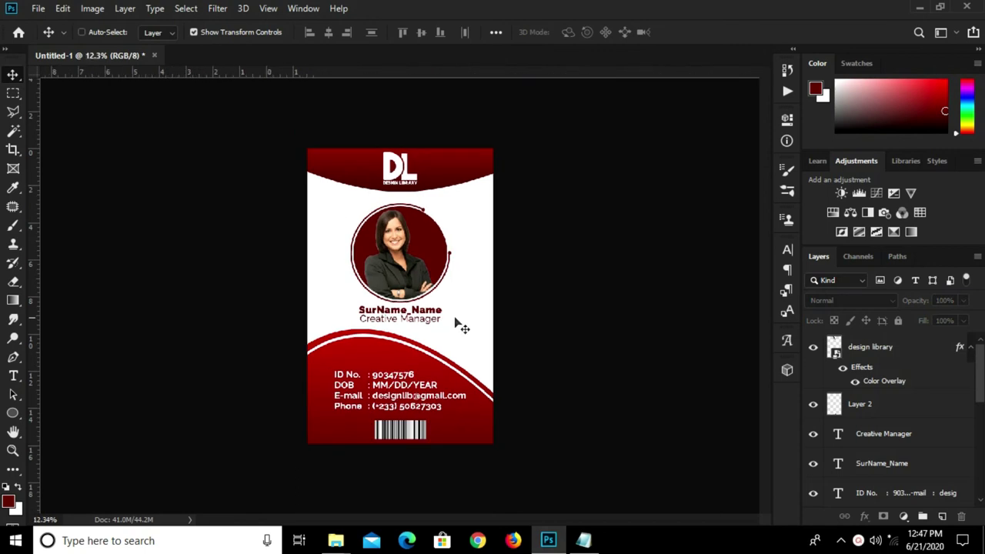
scroll(456, 310, up, 3)
scroll(456, 309, down, 1)
scroll(456, 310, up, 1)
scroll(457, 310, down, 1)
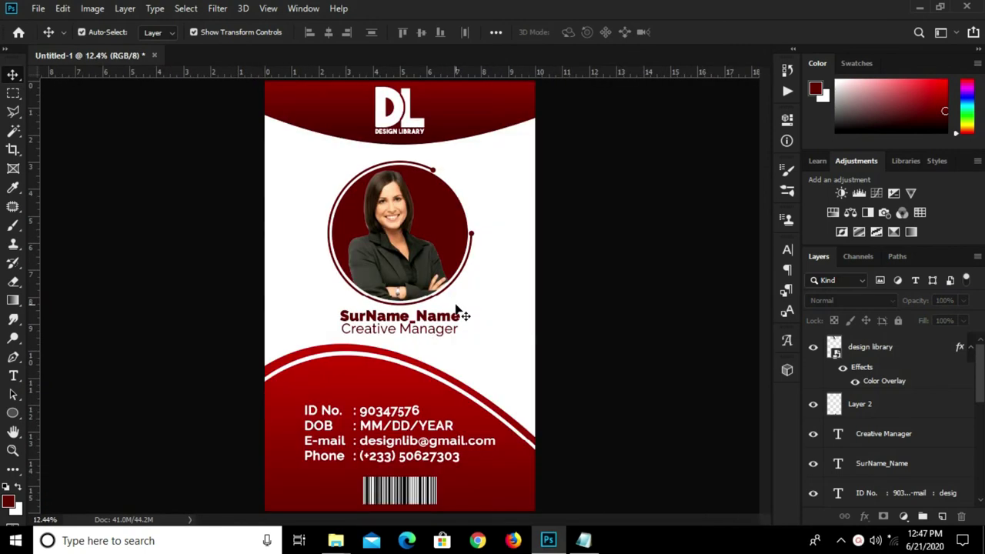
scroll(456, 310, up, 1)
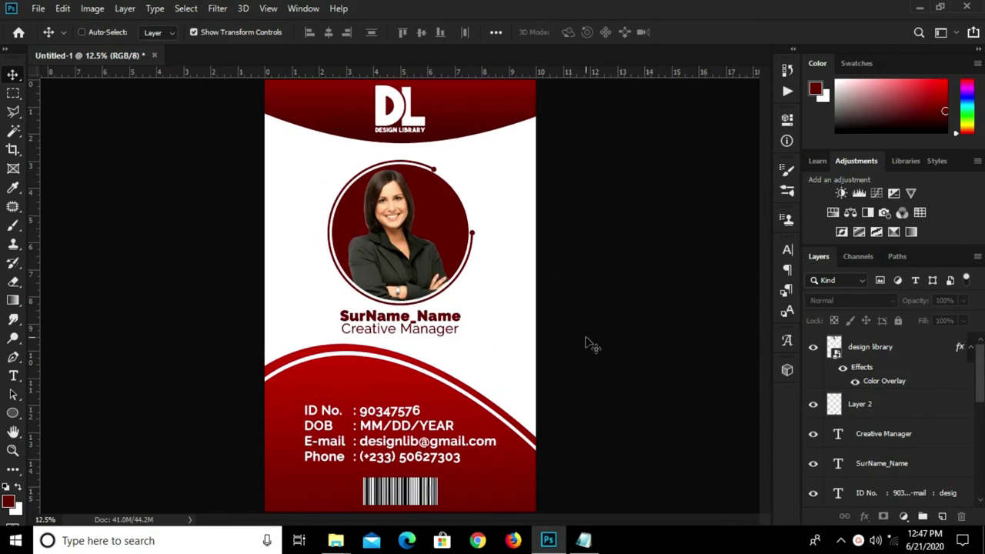
- Copy the red wave layer from the front card onto the blank back card
key(ctrl)
click(101, 61)
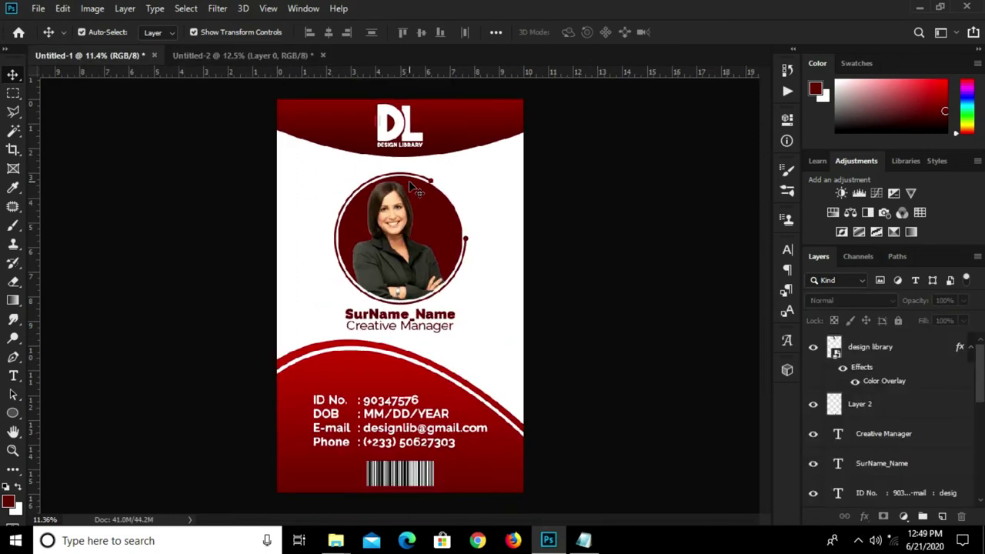
click(496, 482)
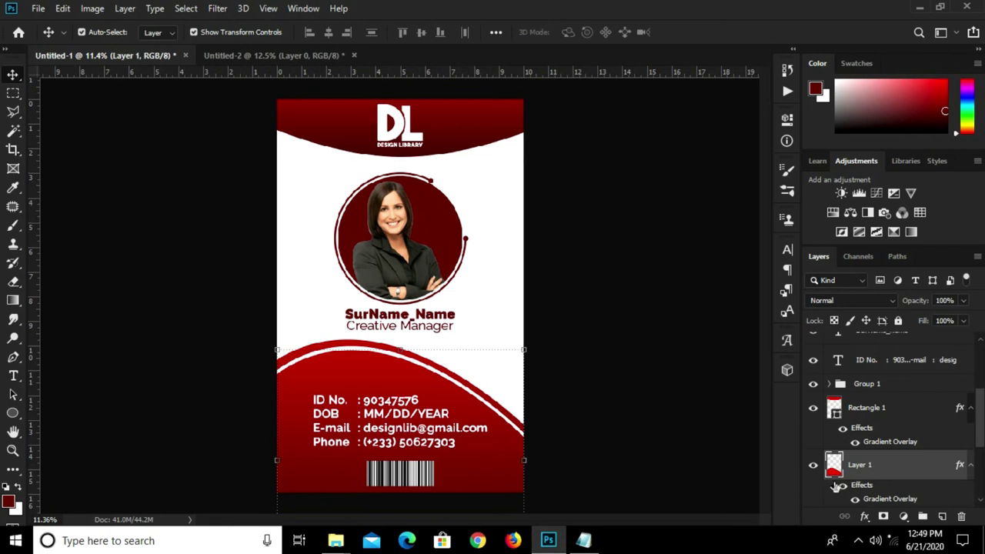
drag(487, 454, 488, 464)
click(268, 57)
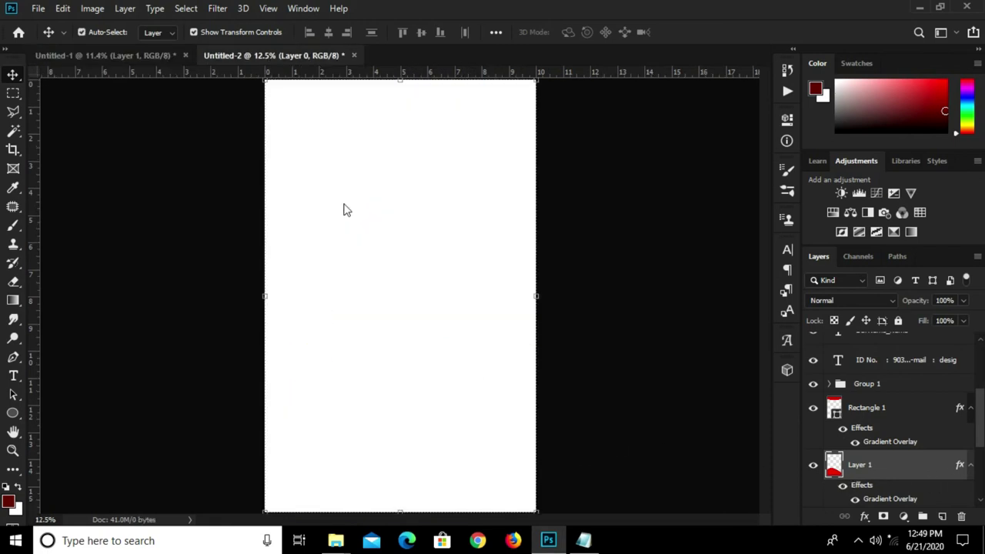
drag(356, 230, 358, 223)
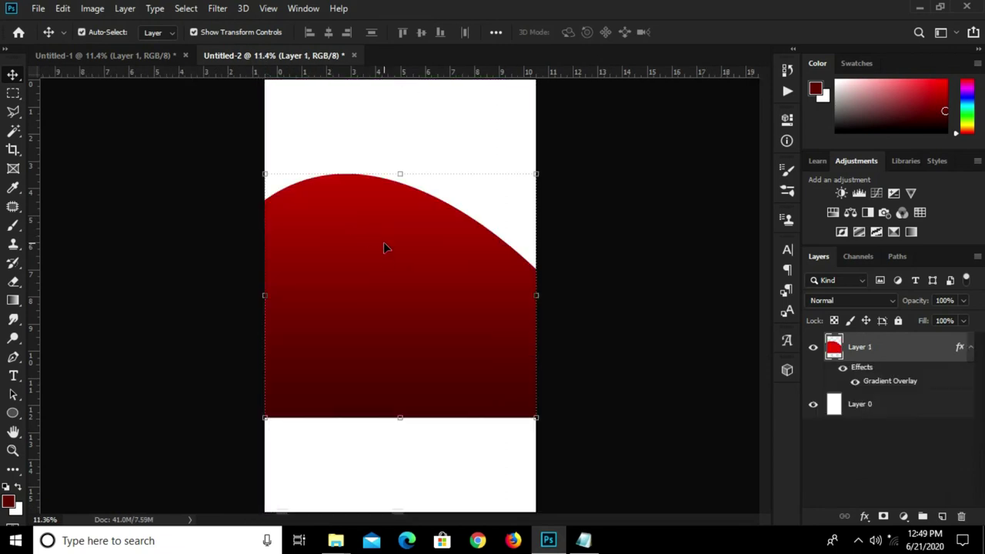
scroll(384, 242, down, 1)
- Flip the wave vertically and move it up to cover the card's top edge
click(361, 197)
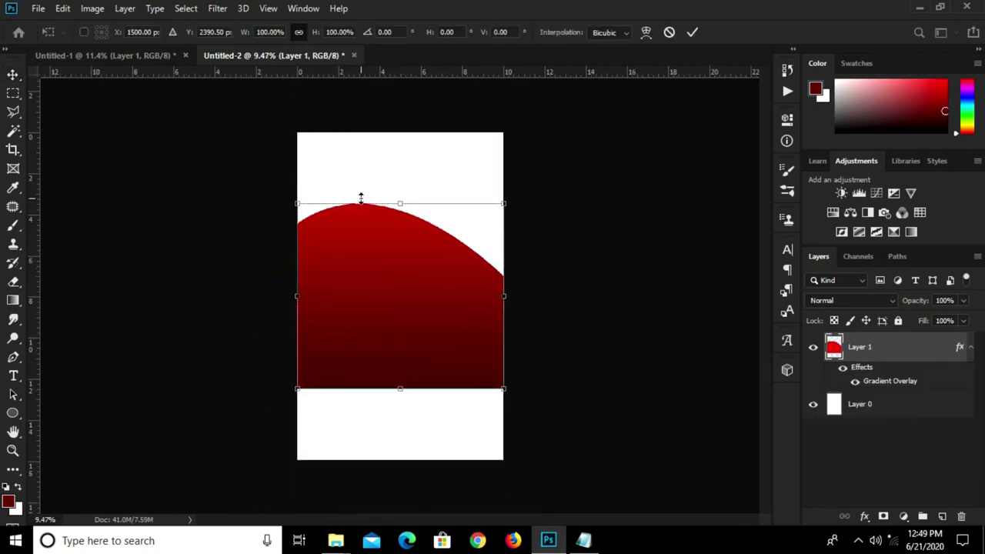
right_click(354, 242)
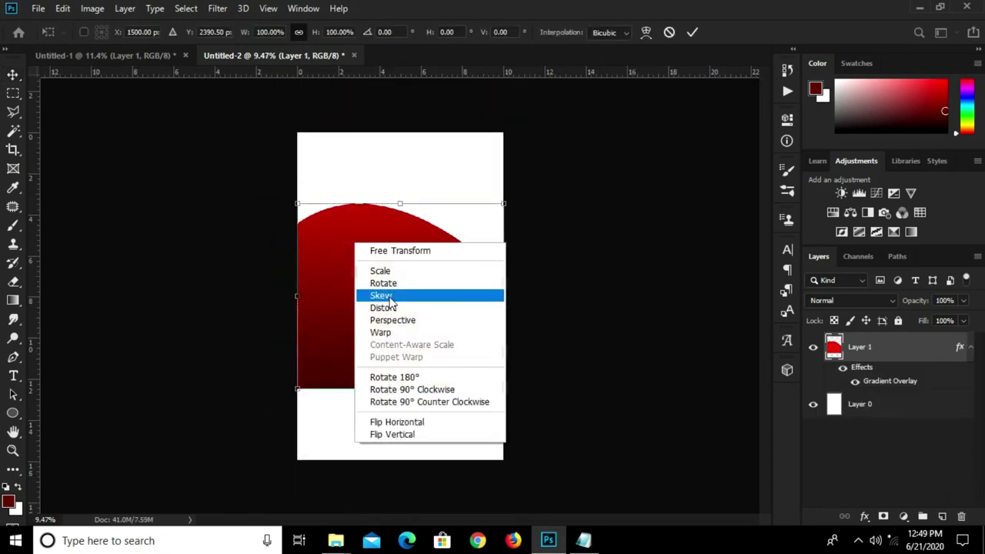
click(402, 434)
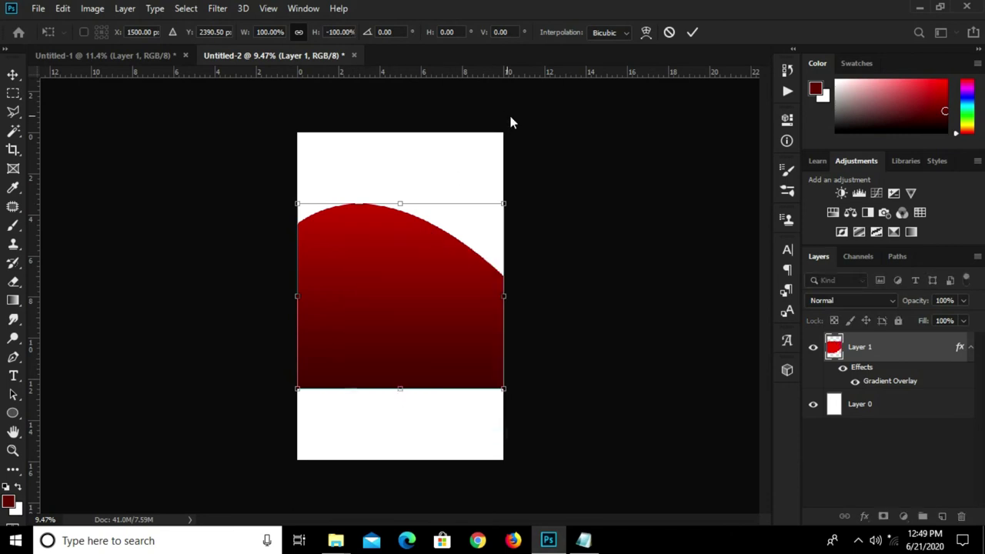
click(695, 33)
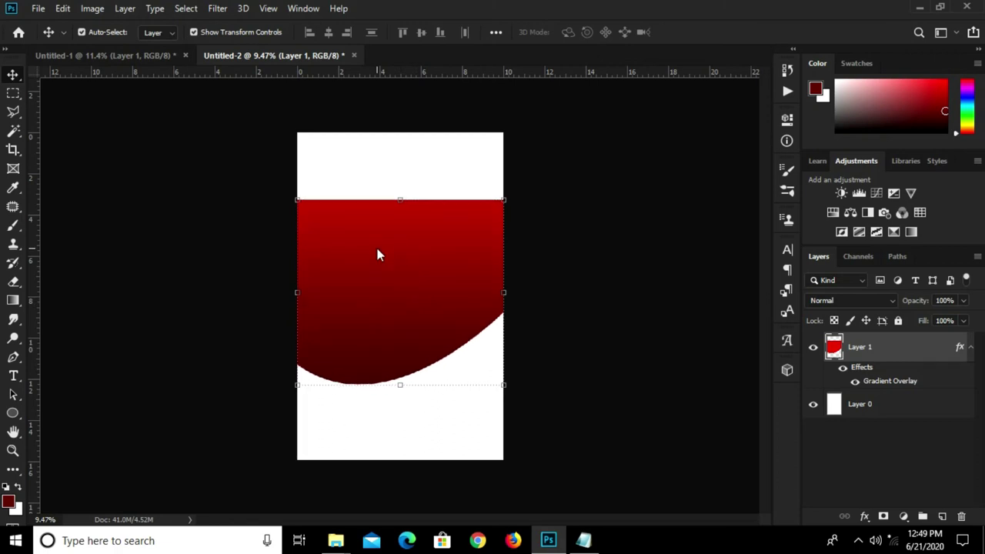
drag(374, 285, 373, 194)
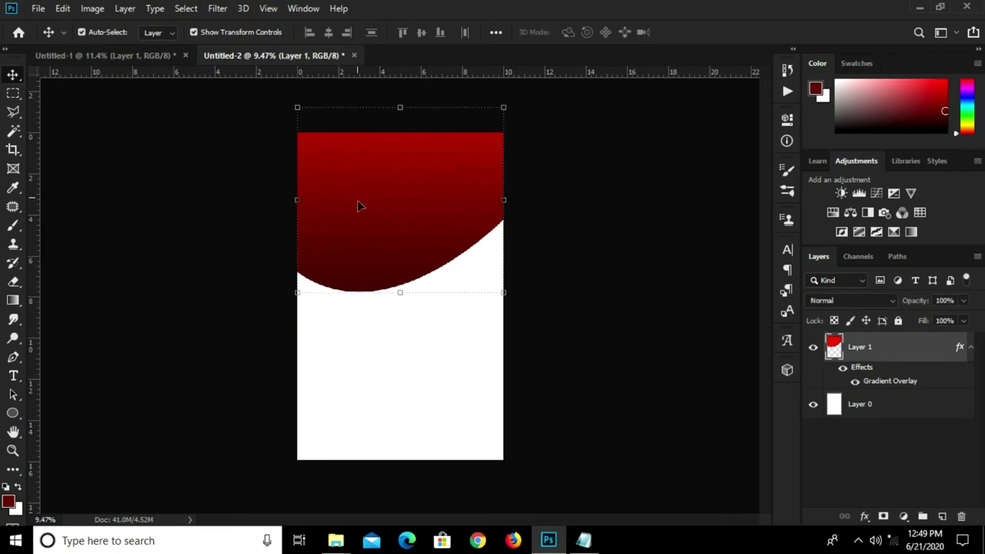
drag(360, 212, 361, 196)
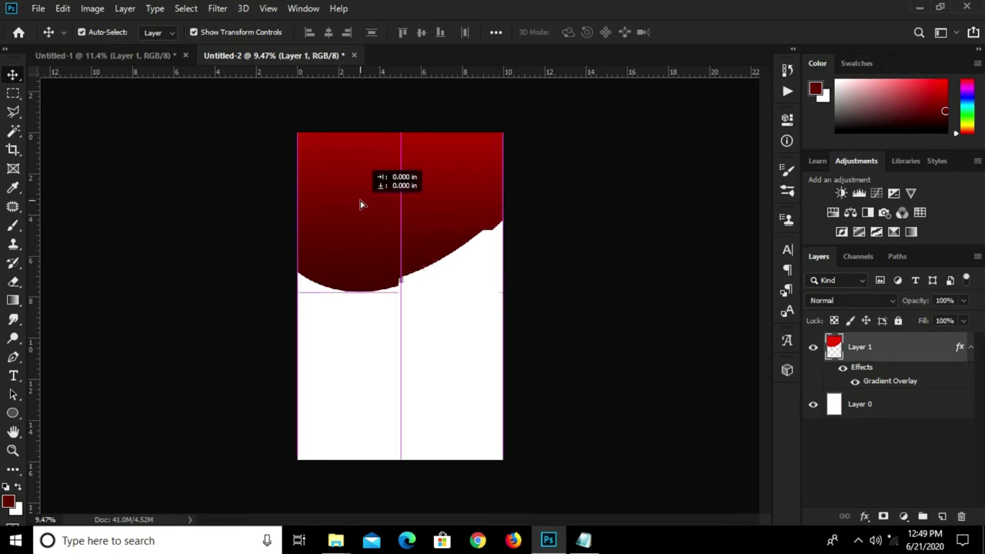
- Place the design library logo as an embedded image, scaled to about 63%
click(37, 8)
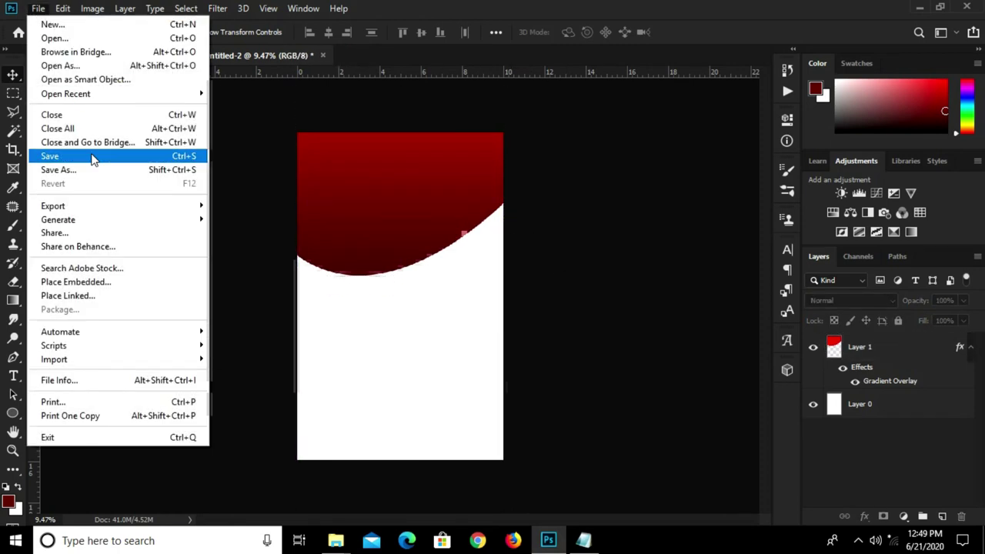
click(100, 282)
click(257, 112)
click(356, 324)
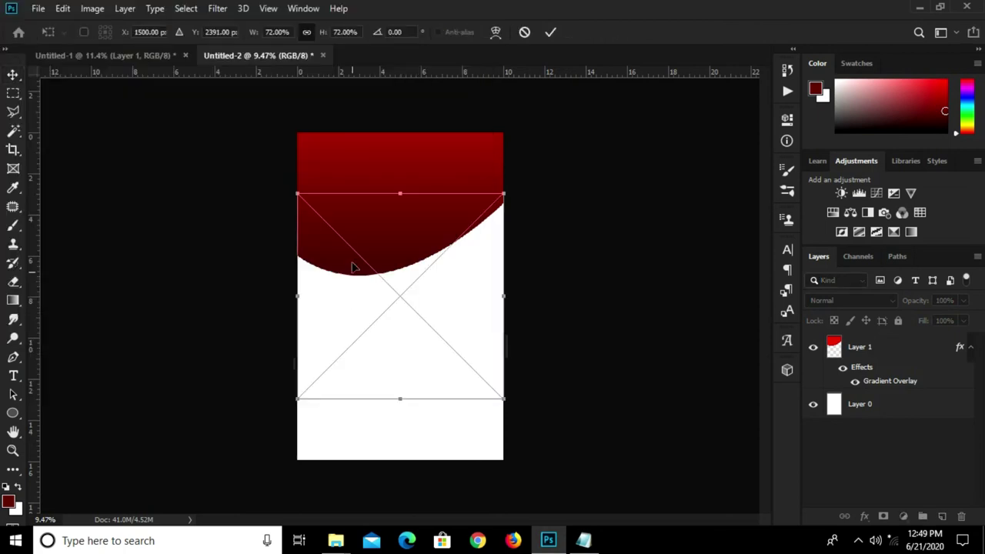
drag(352, 267, 323, 234)
drag(474, 366, 448, 340)
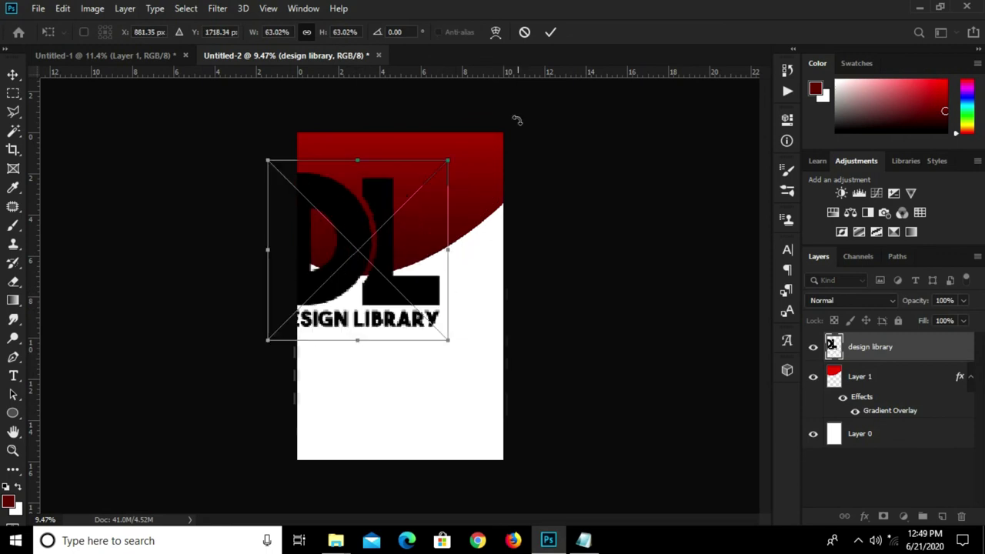
click(550, 32)
- Give the logo a white Color Overlay layer style
click(865, 516)
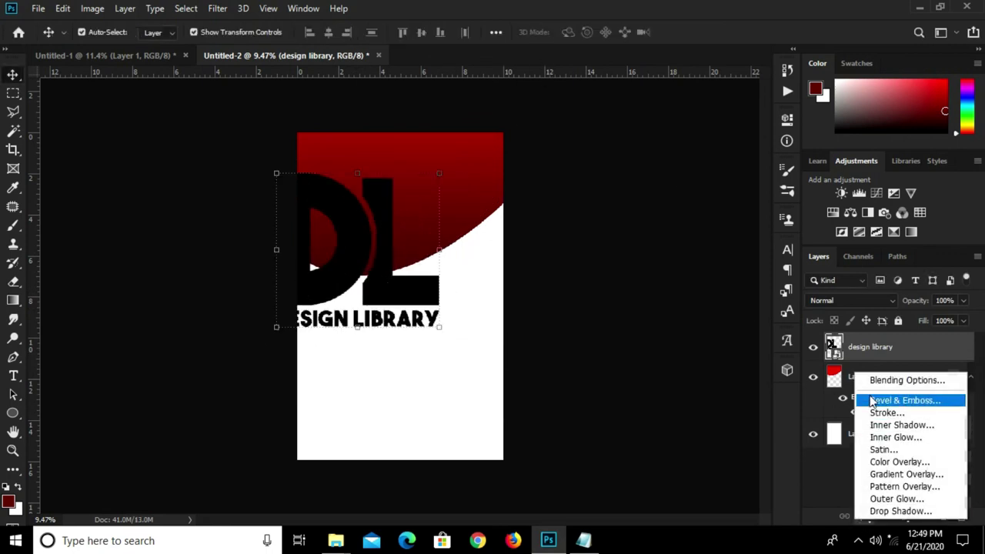
key(Escape)
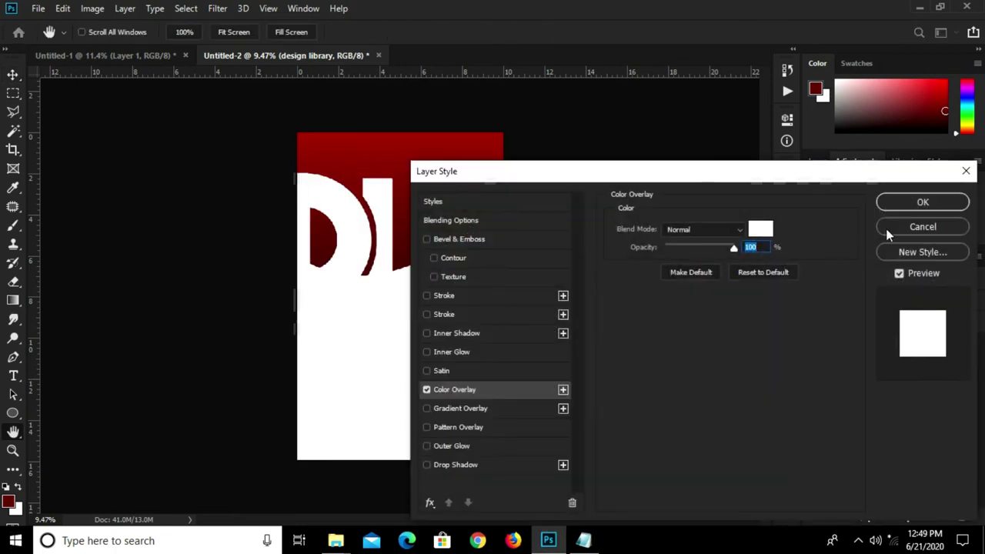
key(Return)
- Resize the logo to about 39% and position it over the red header
mouse_move(300, 330)
mouse_down()
mouse_move(269, 340)
mouse_move(389, 227)
mouse_up()
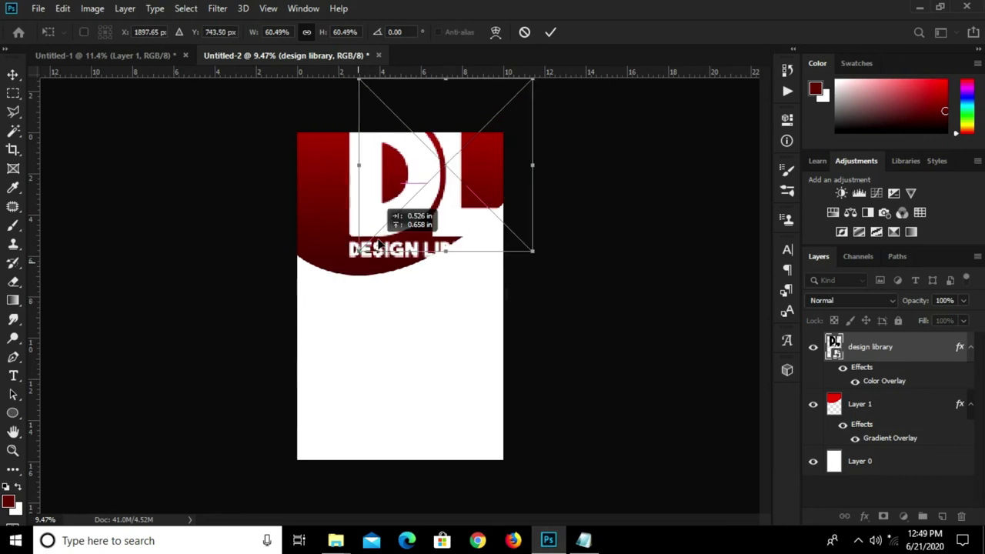
drag(446, 161, 426, 184)
drag(356, 260, 418, 194)
mouse_move(481, 123)
mouse_down()
mouse_move(383, 198)
mouse_move(367, 182)
mouse_up()
key(Return)
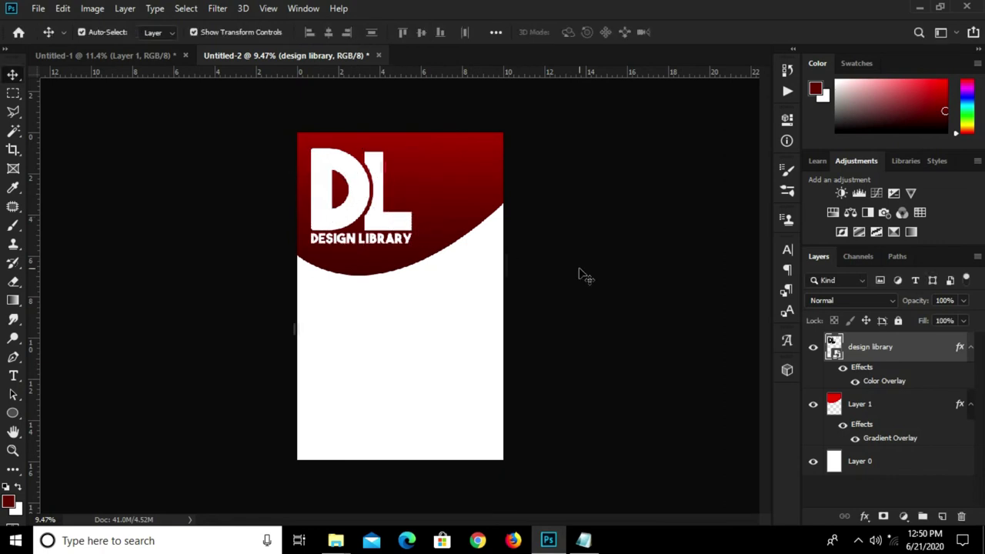
click(584, 540)
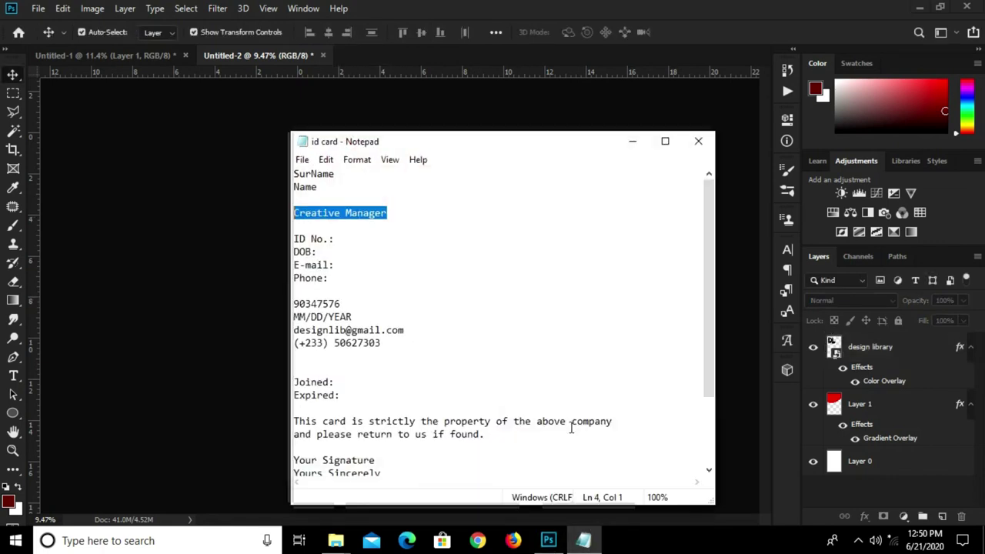
- Copy the Joined: and Expired: lines from the id card notes
click(339, 395)
drag(339, 395, 293, 370)
click(351, 394)
mouse_move(352, 395)
mouse_down()
mouse_move(306, 394)
mouse_move(294, 382)
mouse_up()
right_click(295, 381)
click(305, 212)
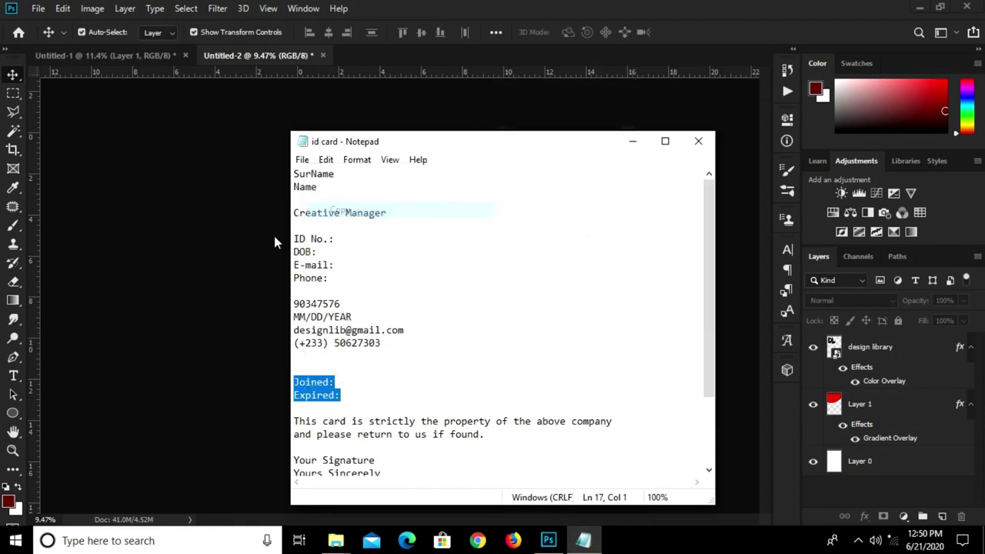
- Paste the lines as dark red #520202 text below the header
click(279, 254)
scroll(451, 361, up, 1)
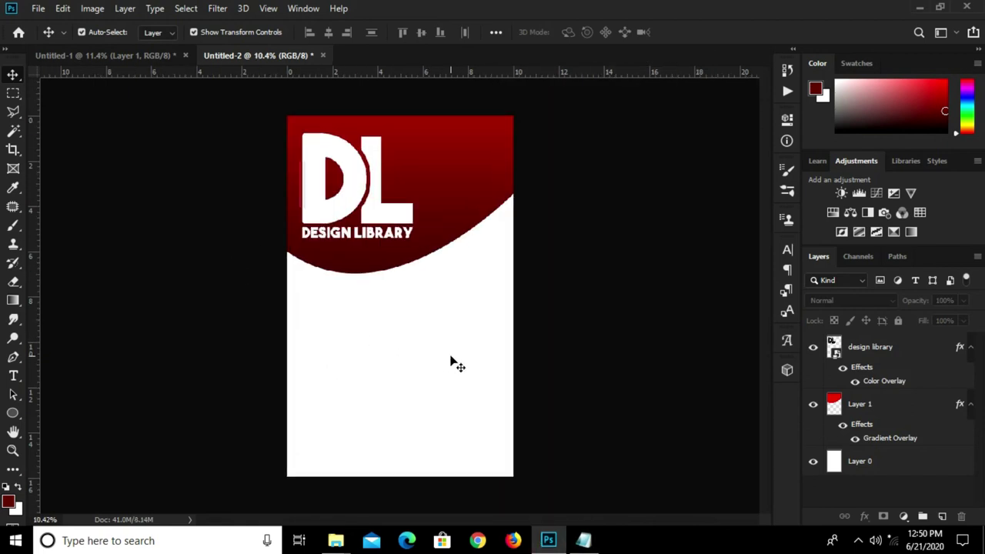
click(13, 376)
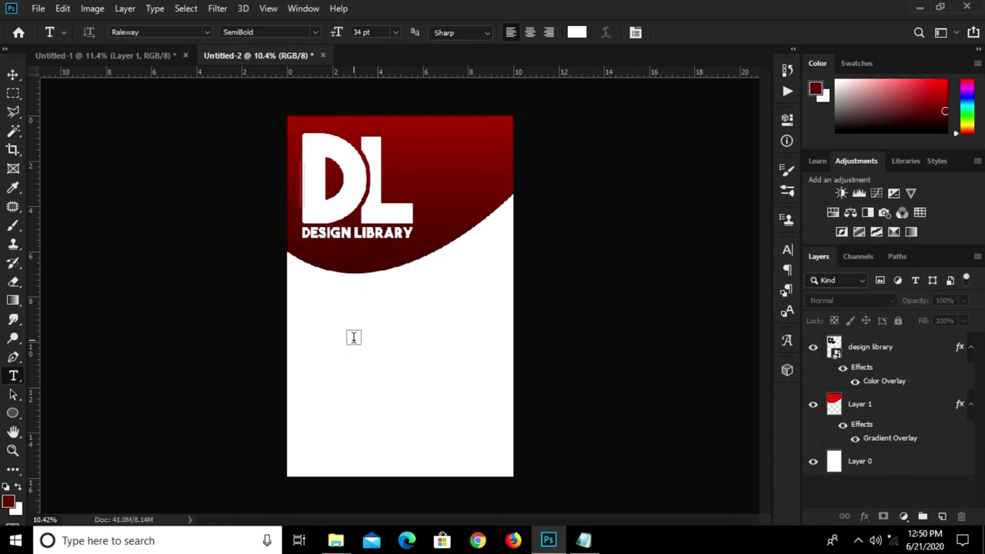
click(576, 31)
click(551, 370)
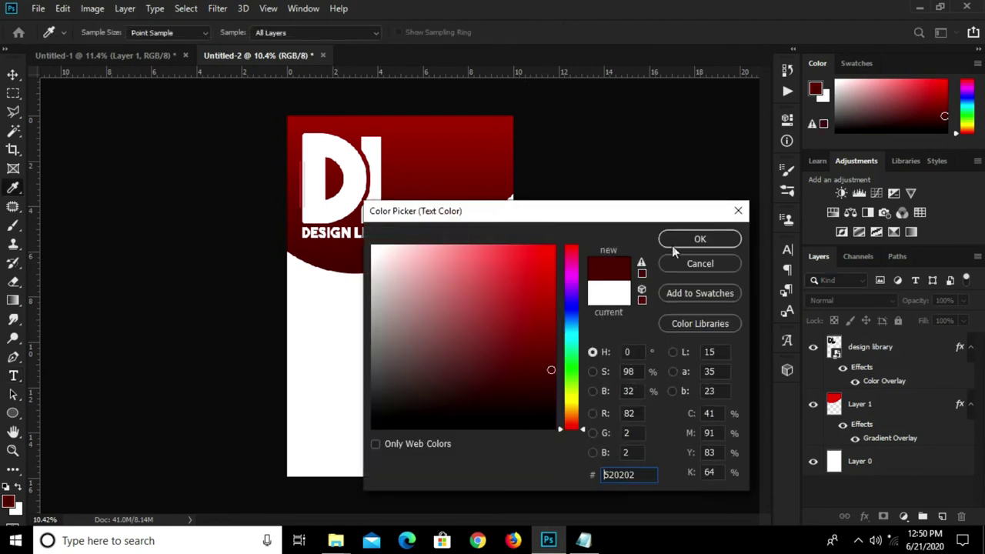
key(Return)
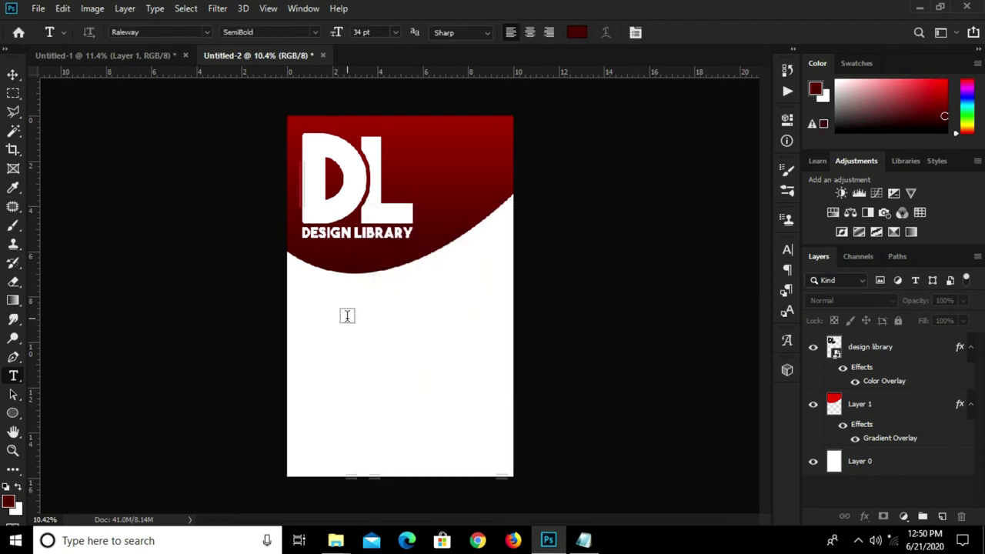
click(347, 315)
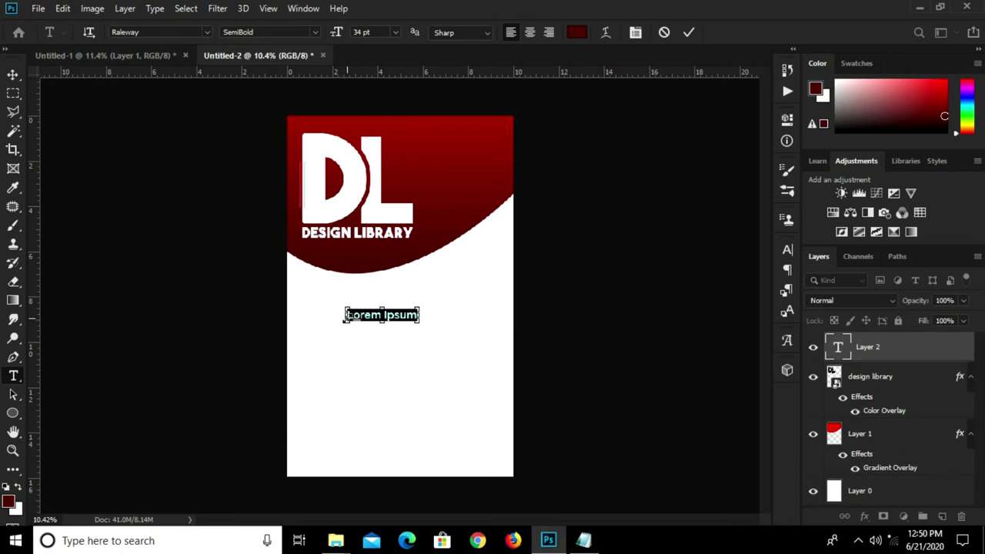
key(ctrl+v)
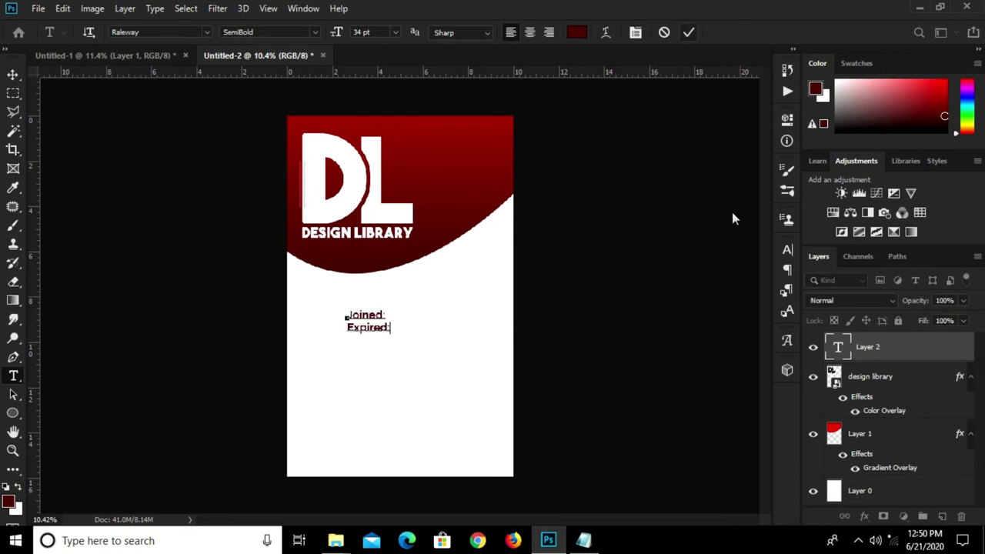
key(ctrl+Return)
- Enlarge the Joined/Expired text to 49 pt in the Character panel
click(786, 250)
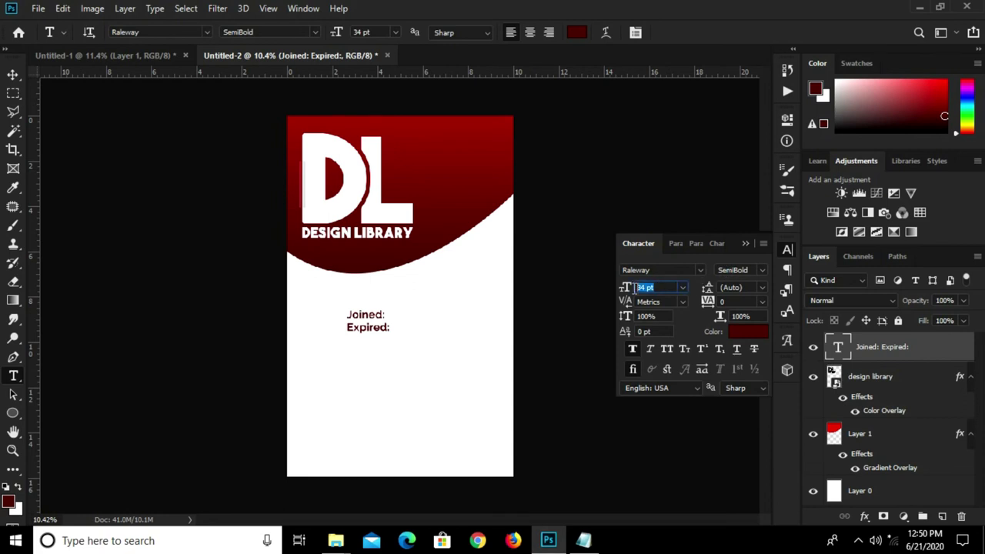
text(24)
key(Return)
click(747, 244)
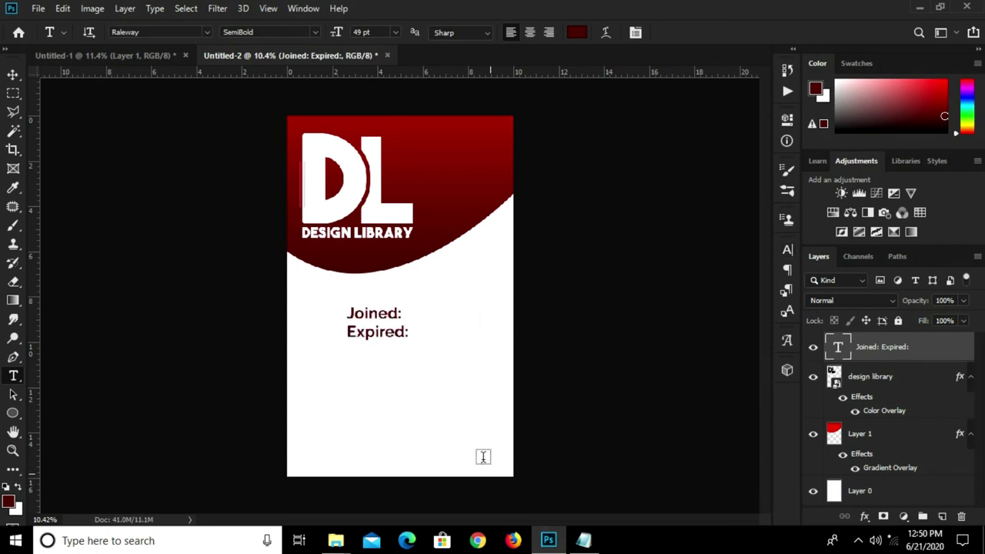
mouse_move(583, 540)
click(579, 486)
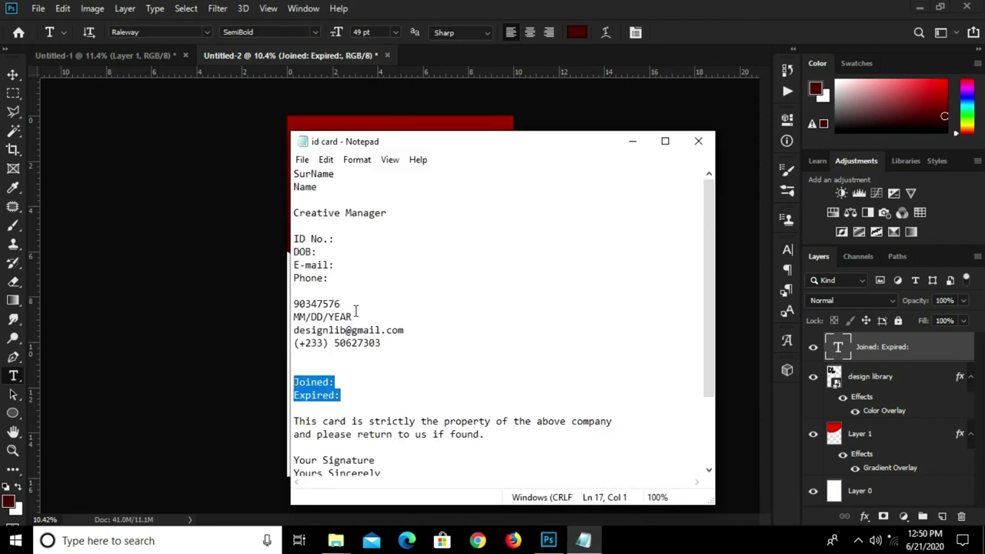
- Copy the MM/DD/YEAR placeholder from the id card notes
drag(354, 317, 294, 316)
right_click(298, 316)
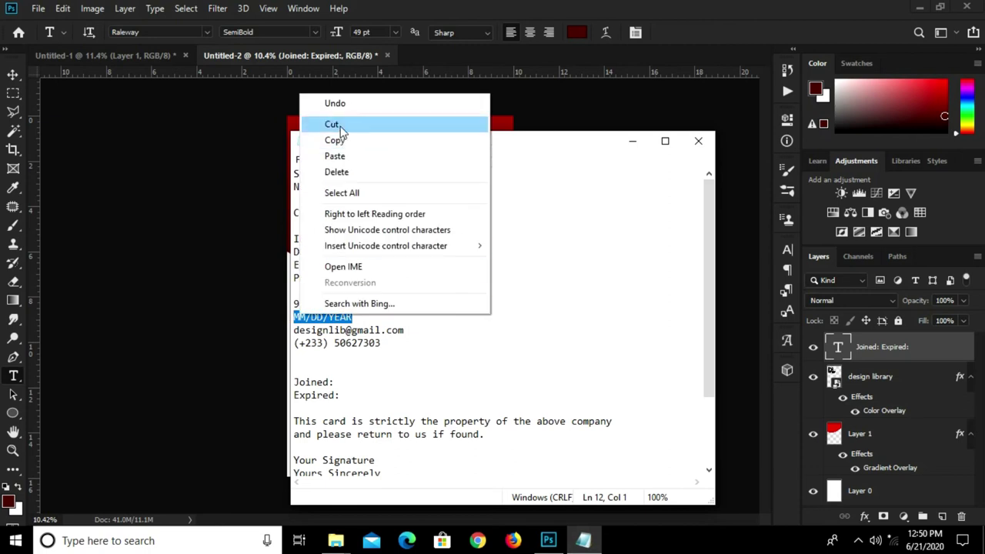
click(340, 140)
click(229, 228)
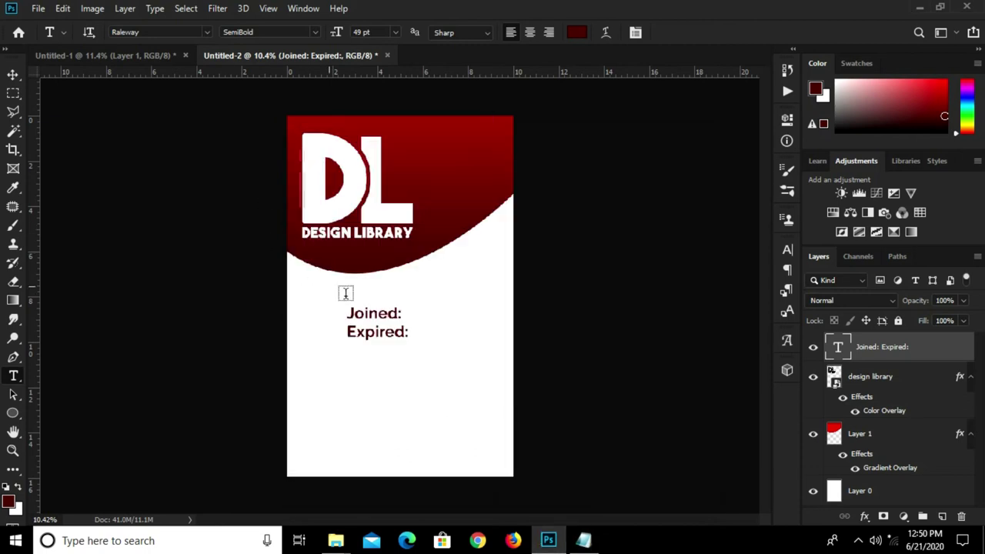
scroll(384, 308, up, 3)
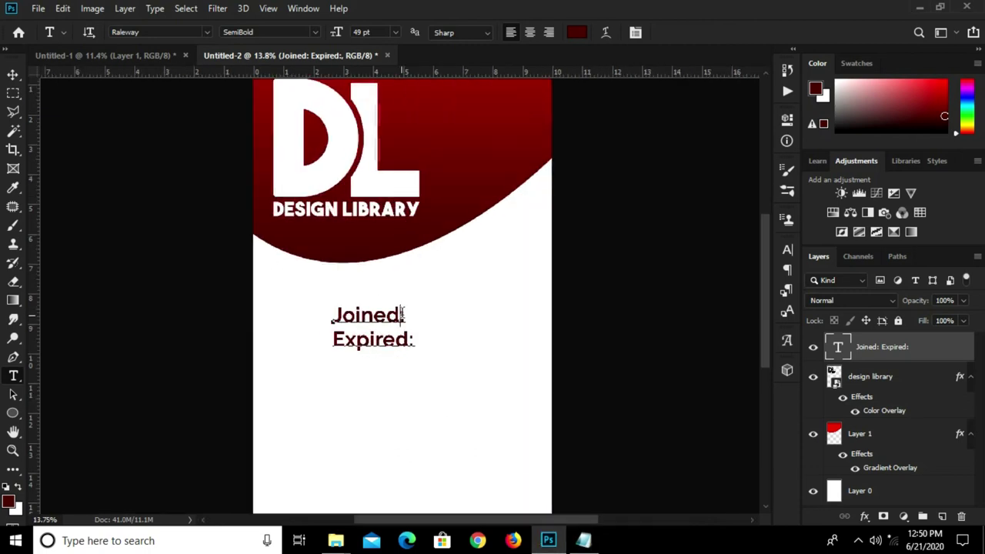
- Add MM/DD/YEAR after both Joined and Expired in the date text
click(402, 314)
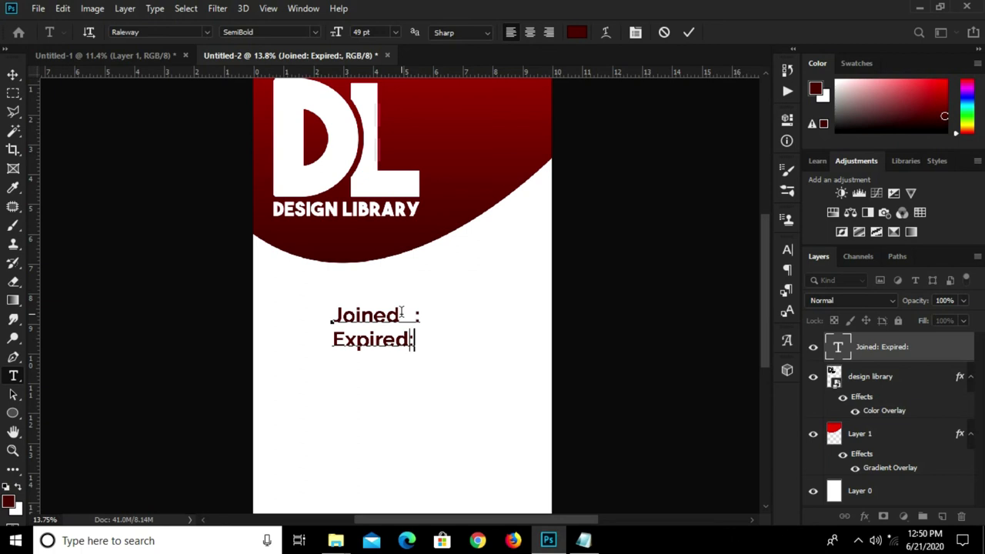
key(Right)
key(ctrl)
text(MM/DD/YEAR)
key(Up)
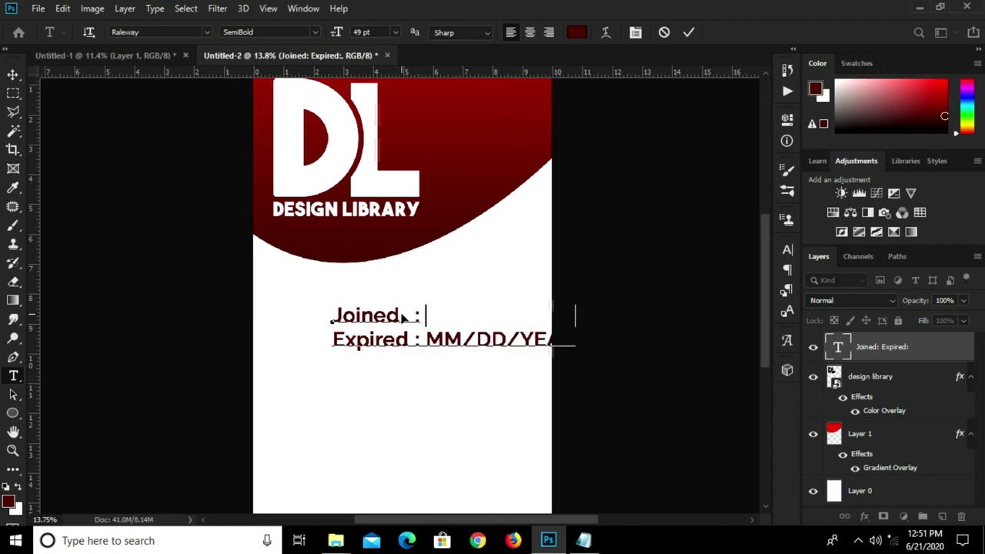
key(ctrl+v)
click(688, 31)
- Centre the date text horizontally on the canvas
key(v)
key(ctrl+a)
click(328, 32)
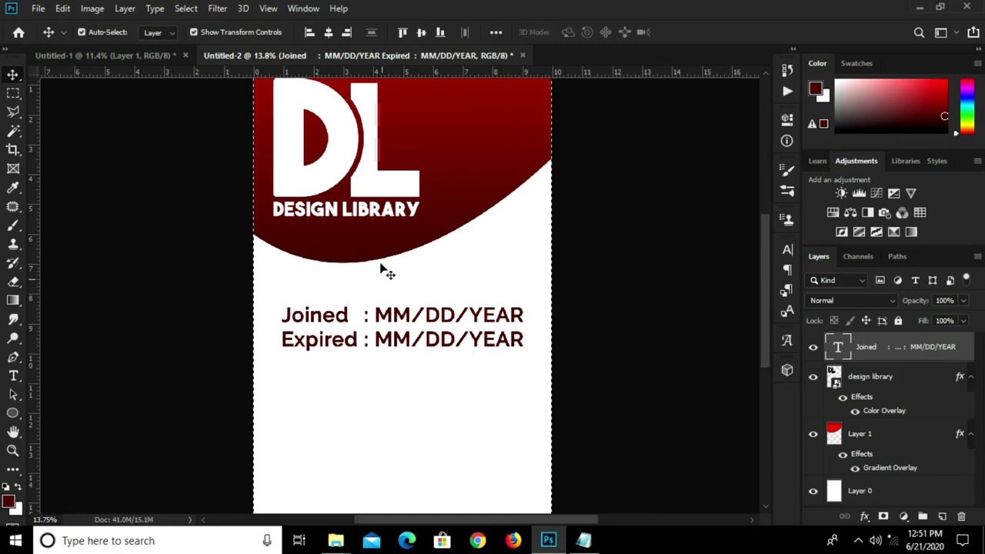
key(ctrl+d)
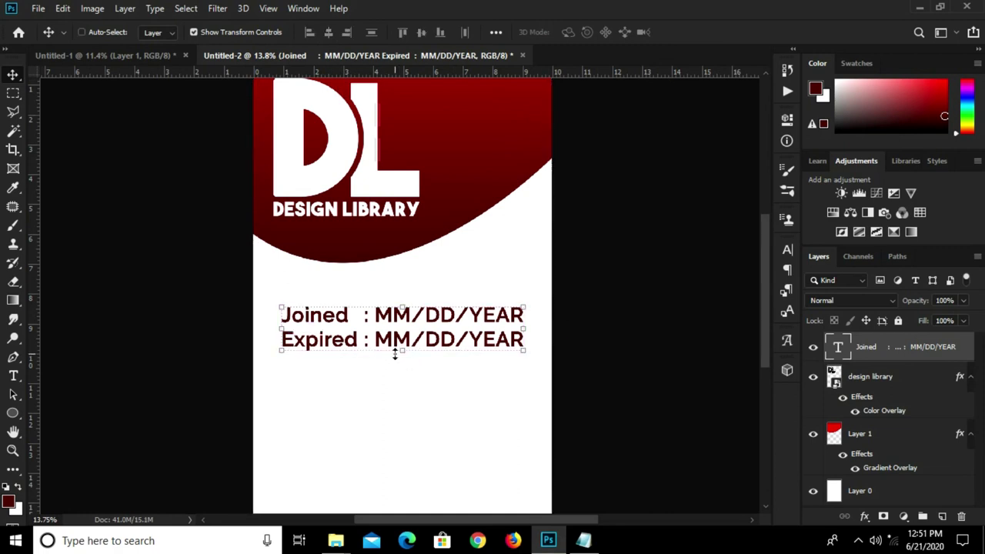
- Scale the date text to about 86% and re-centre it horizontally
key(ctrl+t)
drag(293, 352, 332, 332)
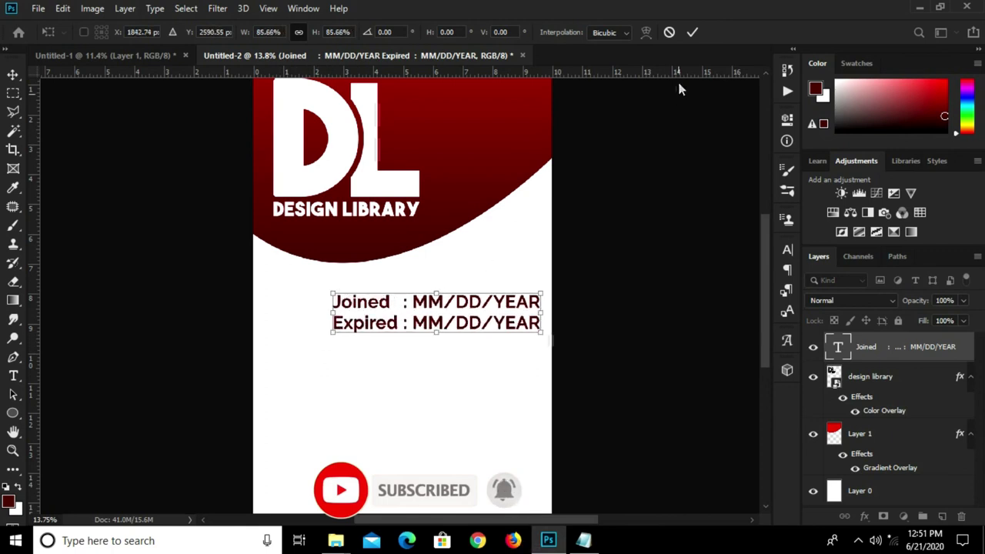
click(693, 32)
key(ctrl+a)
click(327, 32)
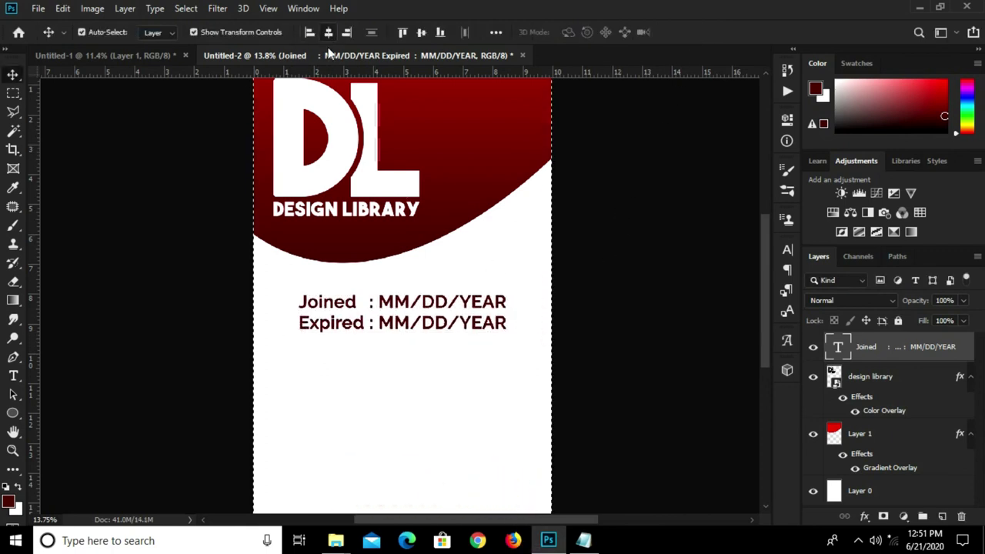
- Copy the property notice paragraph from the id card notes
click(583, 540)
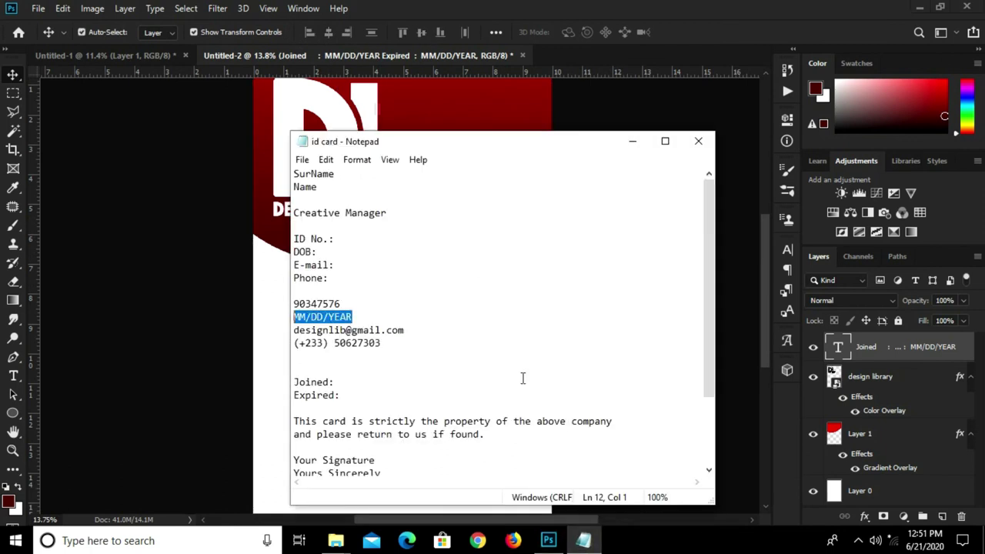
drag(295, 422, 493, 440)
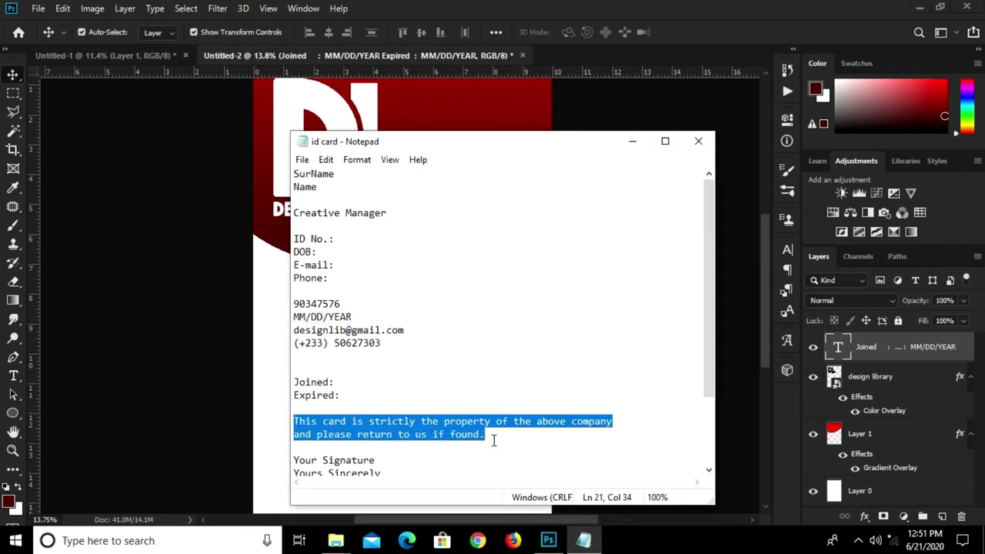
right_click(455, 427)
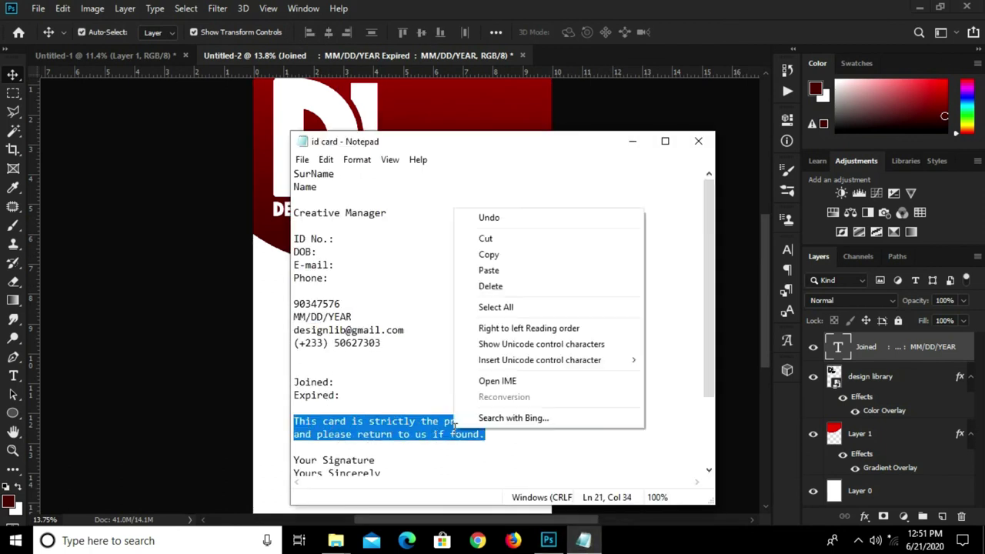
click(516, 259)
click(462, 343)
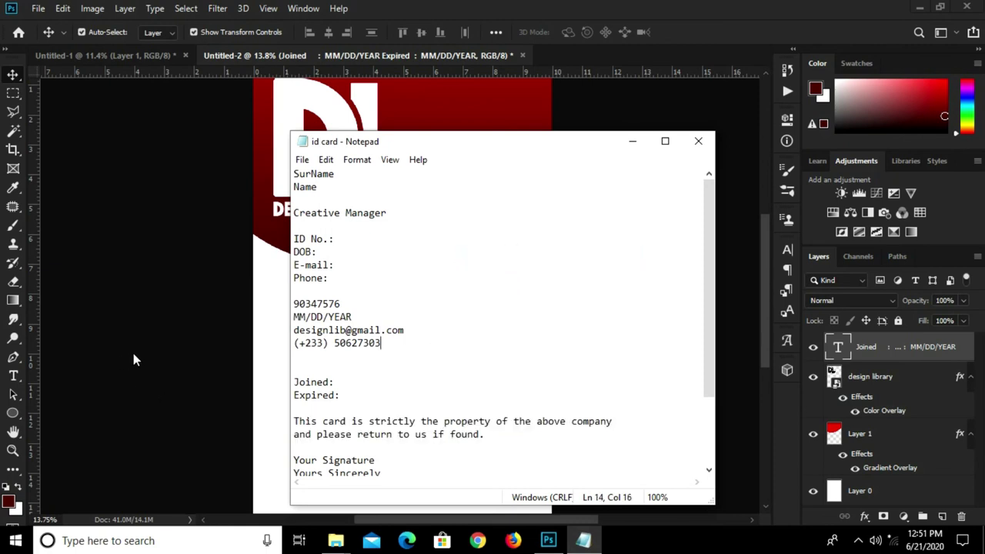
click(133, 356)
- Paste the notice below the dates and set it to 30 pt
key(t)
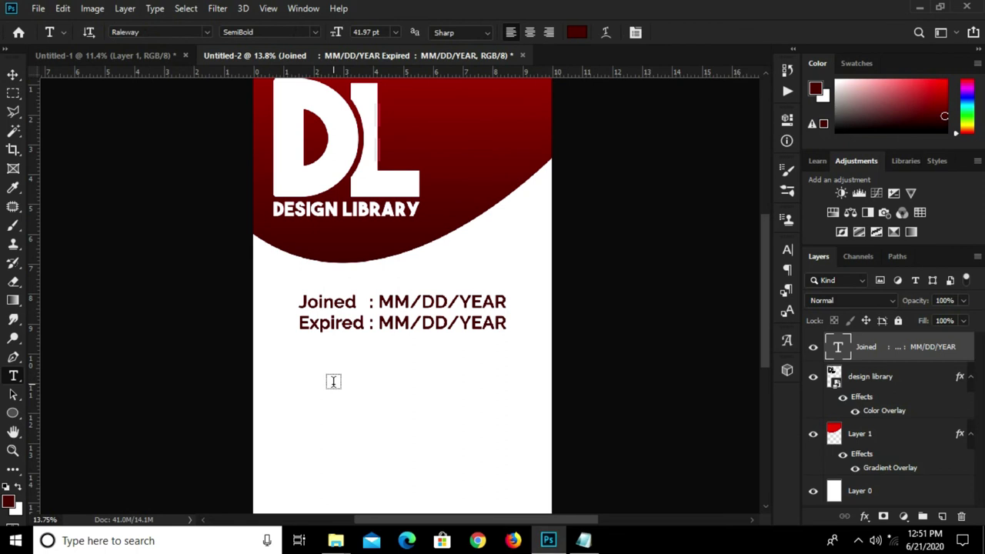
click(333, 382)
key(ctrl+v)
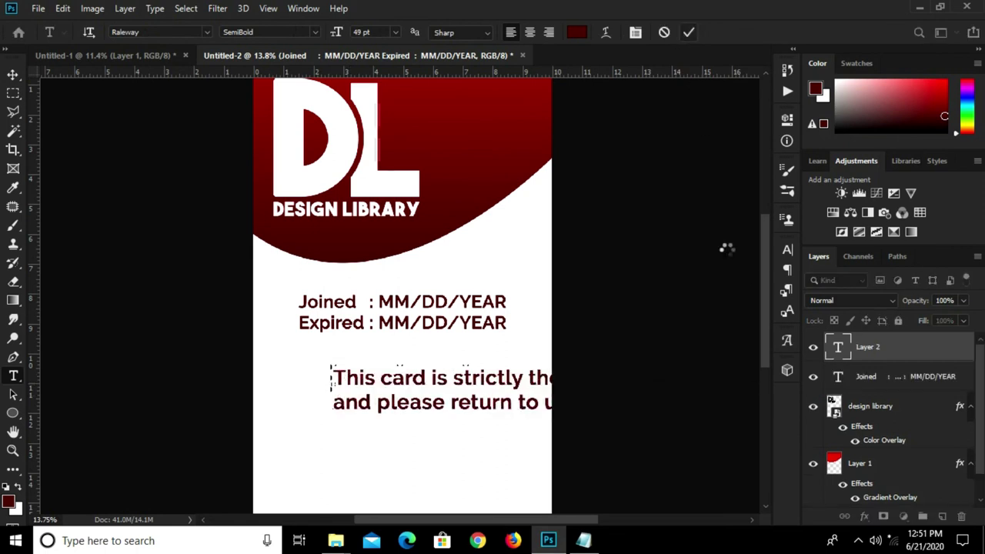
click(787, 249)
click(663, 287)
text(3)
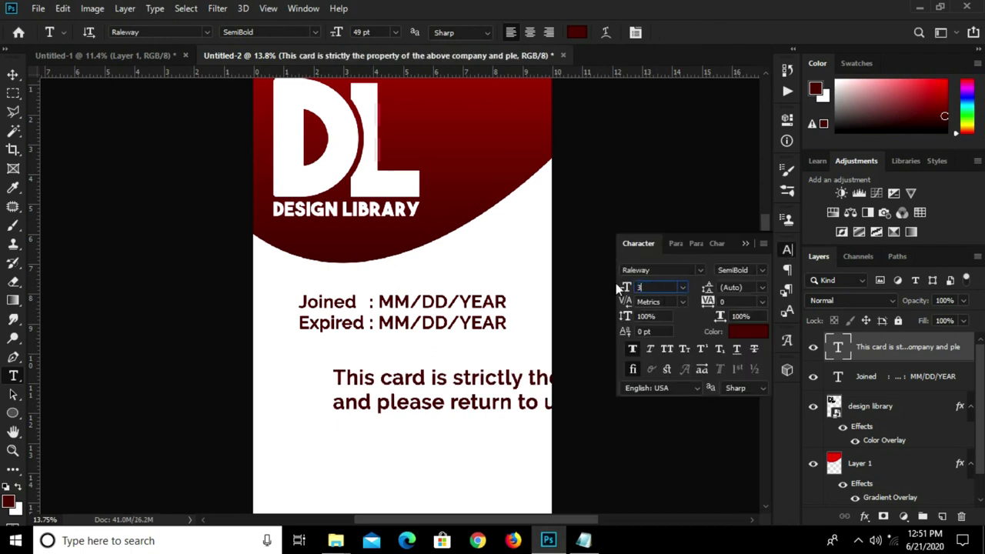
text(0)
key(Return)
click(744, 243)
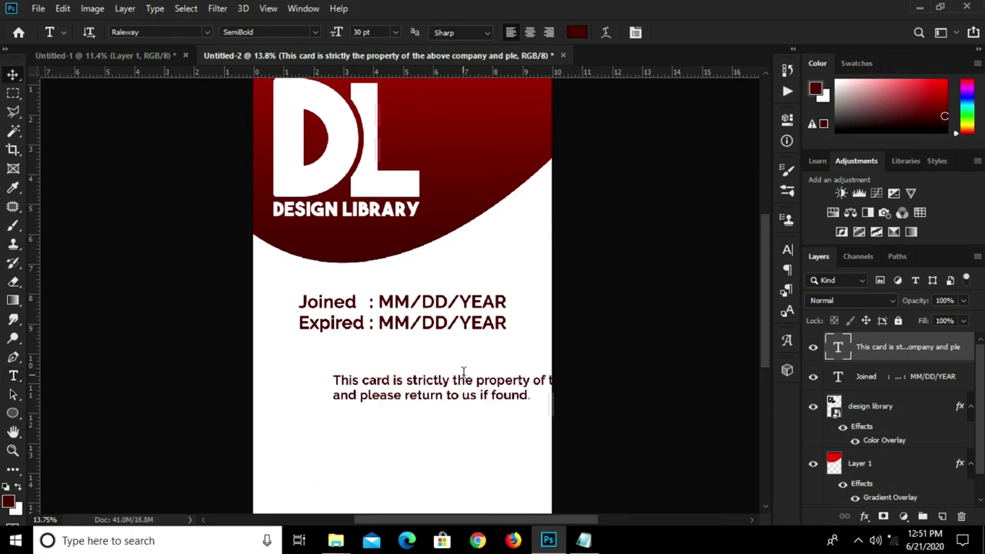
- Move the notice flush with the card's left edge
key(v)
drag(474, 385, 414, 383)
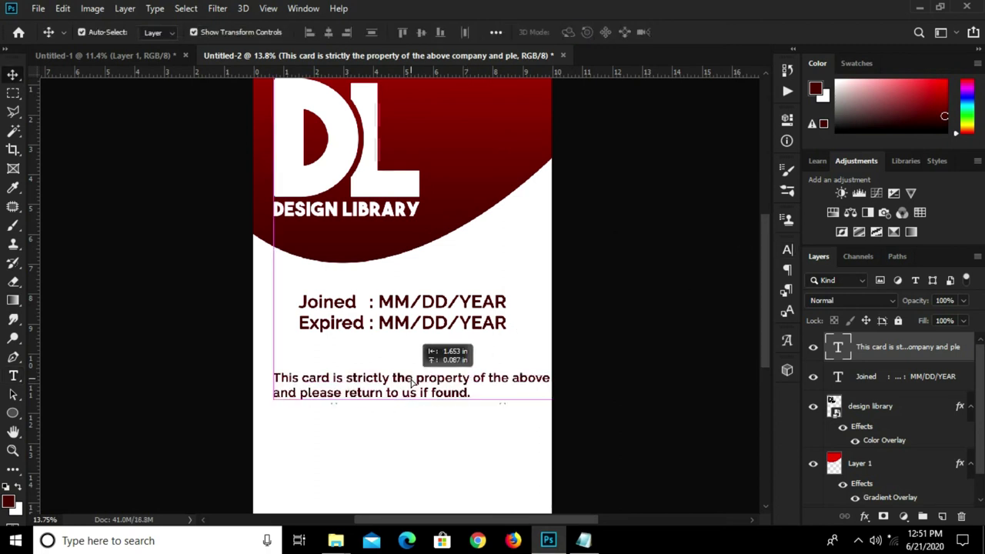
key(t)
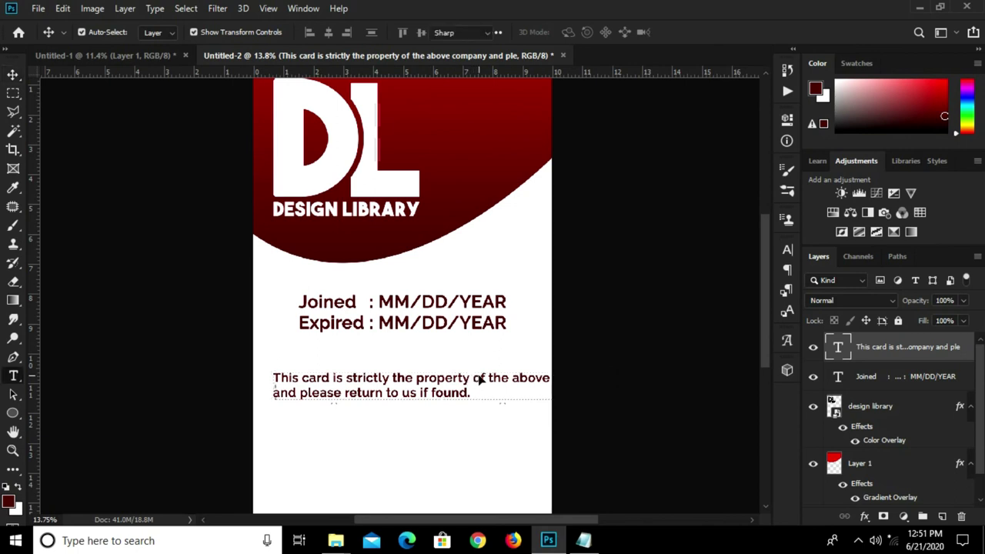
click(473, 379)
- Rebreak the notice lines after 'property' and 'please', removing the space before 'return'
key(Return)
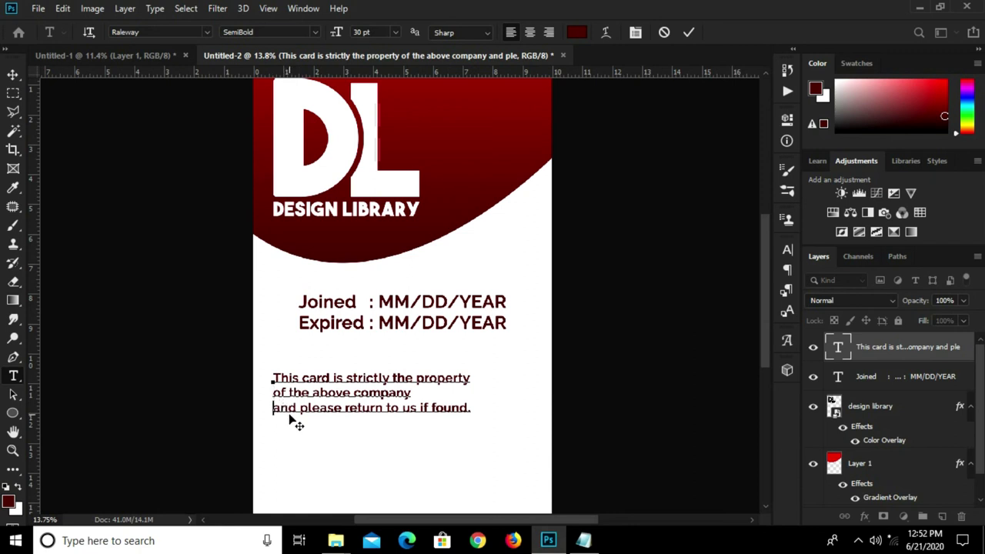
key(BackSpace)
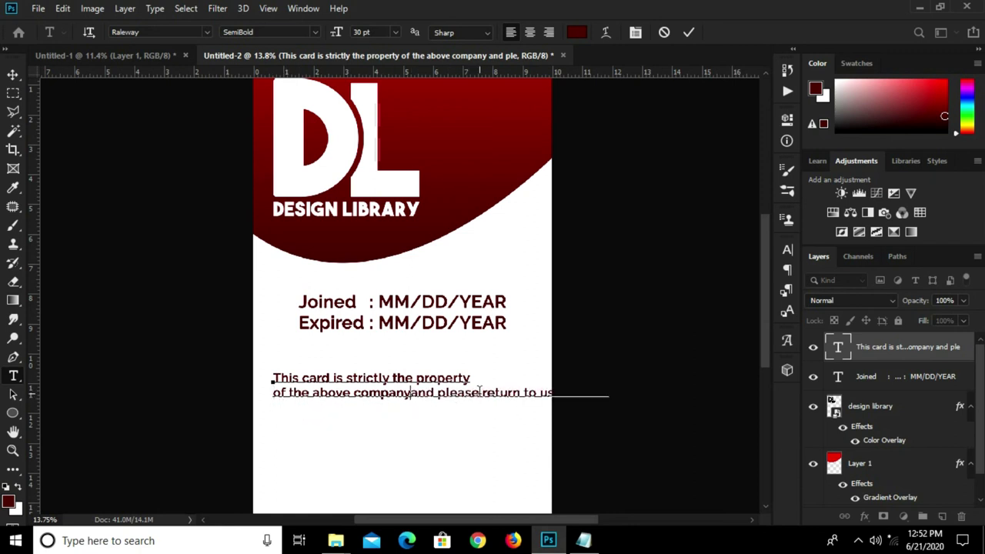
click(481, 393)
key(Return)
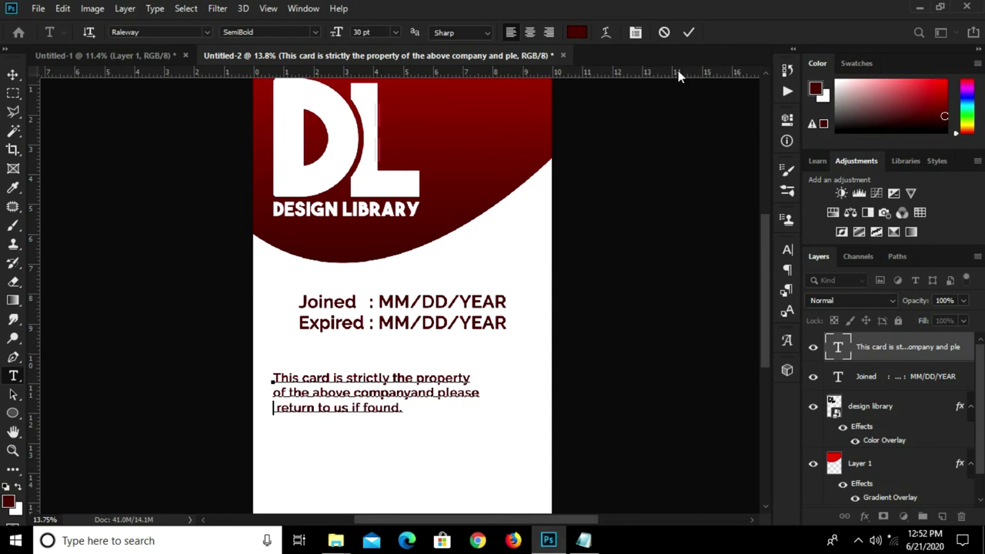
key(Delete)
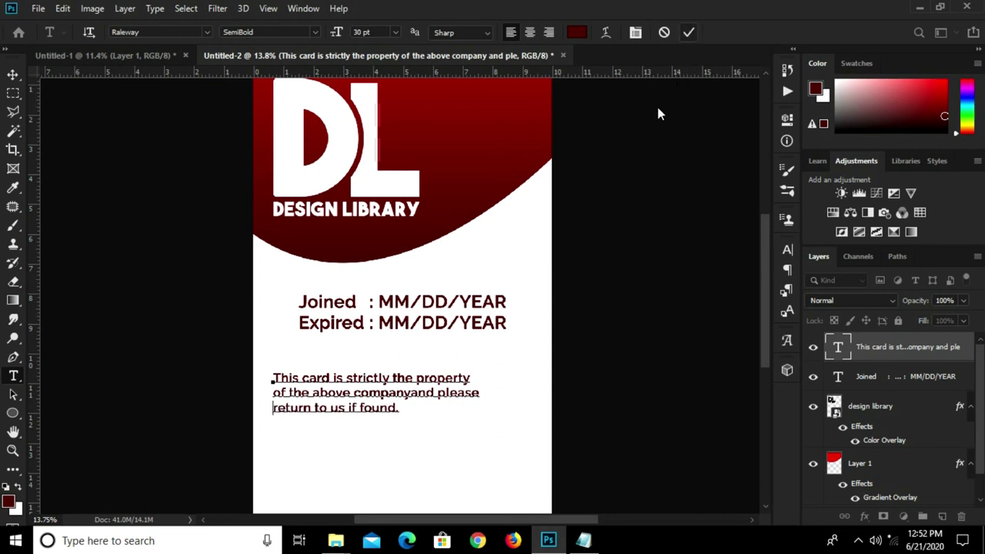
key(ctrl+Return)
- Centre-align the notice lines, centre it on the canvas and nudge it up
click(788, 249)
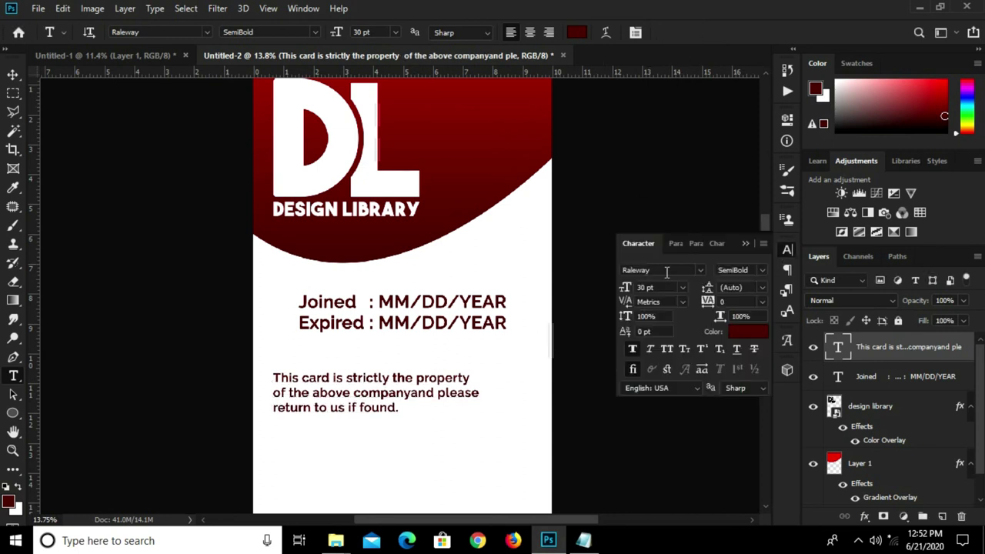
click(677, 245)
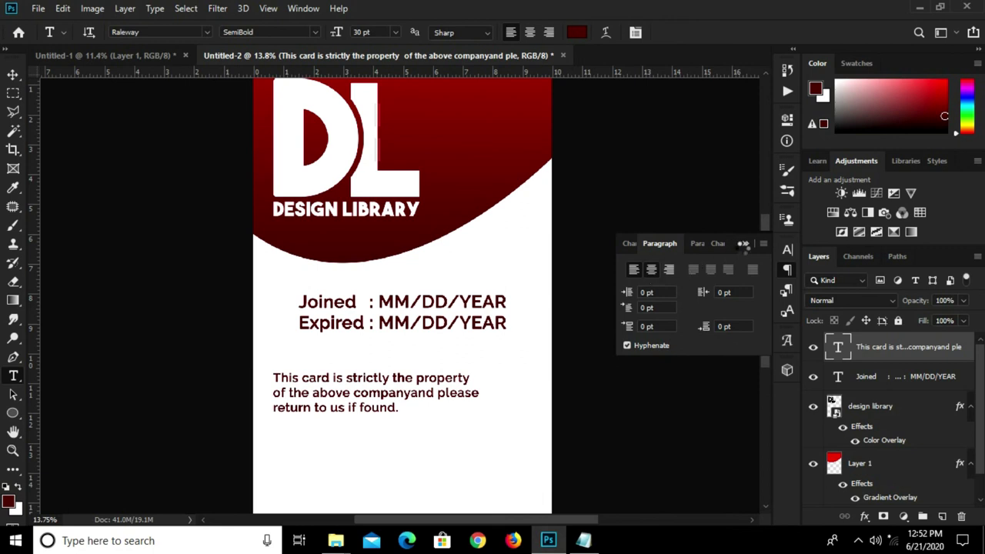
click(745, 245)
key(v)
key(ctrl+a)
click(327, 32)
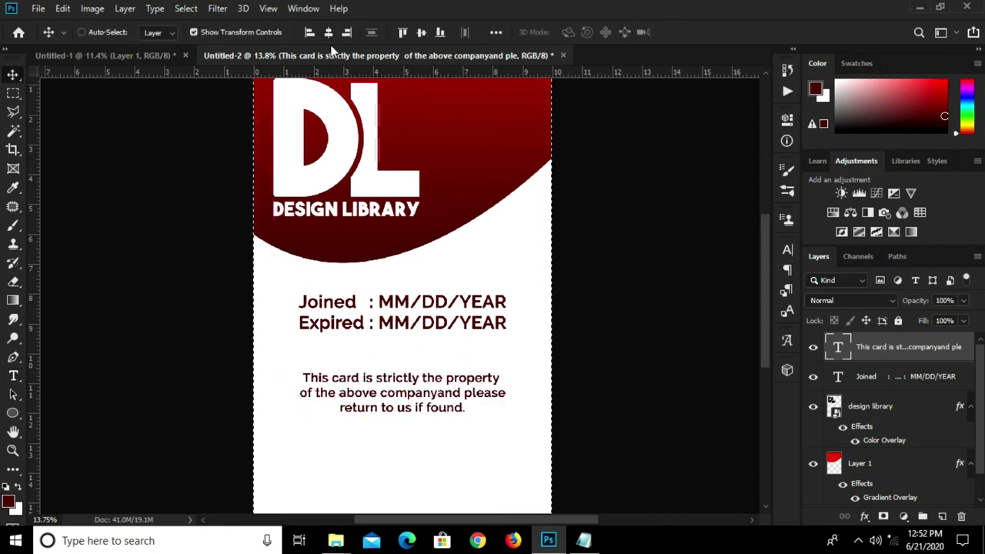
key(ctrl+d)
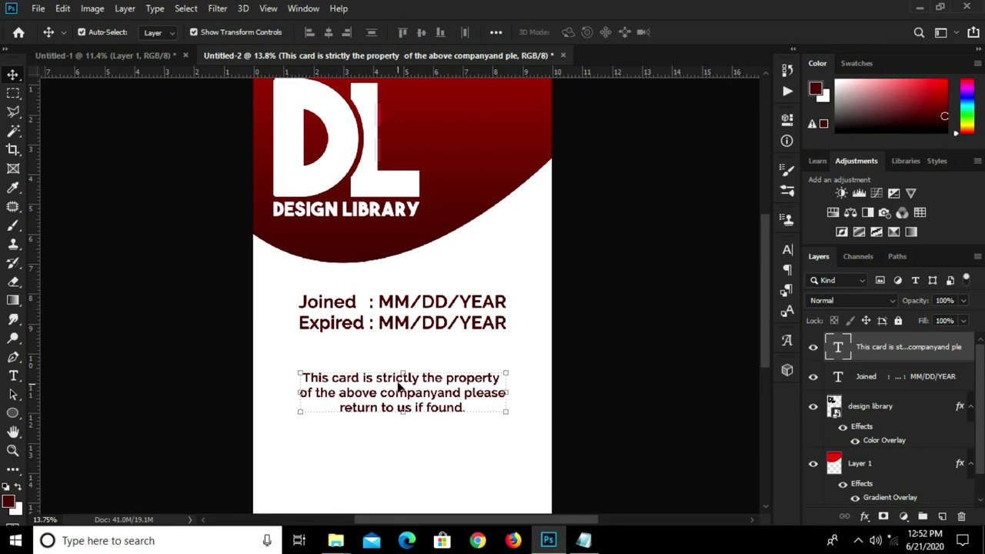
drag(400, 386, 399, 383)
- Rejoin the notice's last line to read 'pleasereturn to us if found.'
key(t)
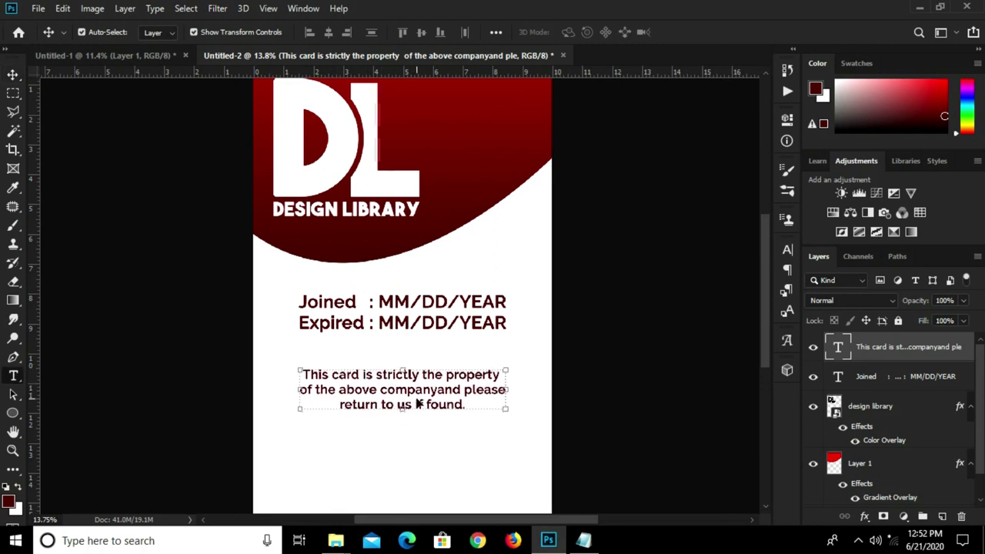
click(465, 393)
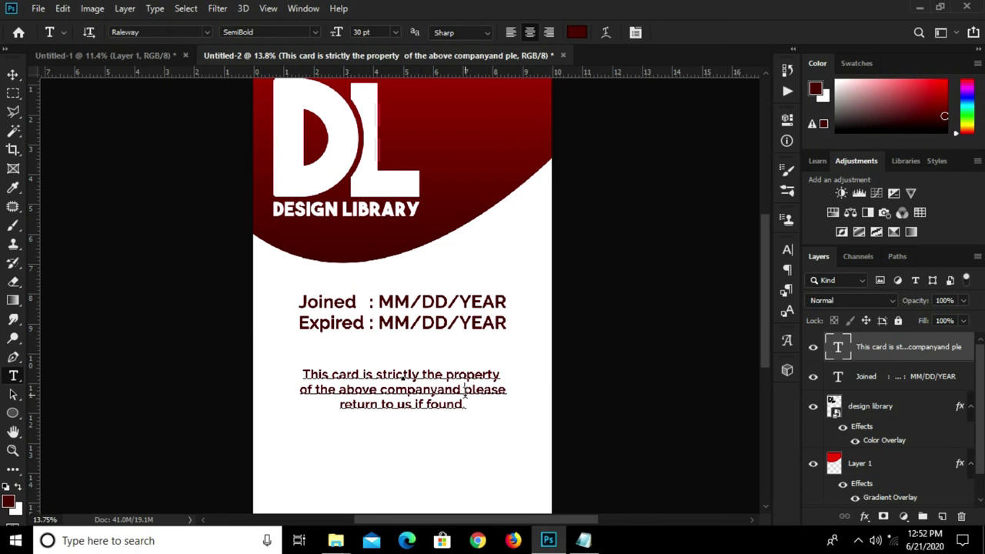
key(Return)
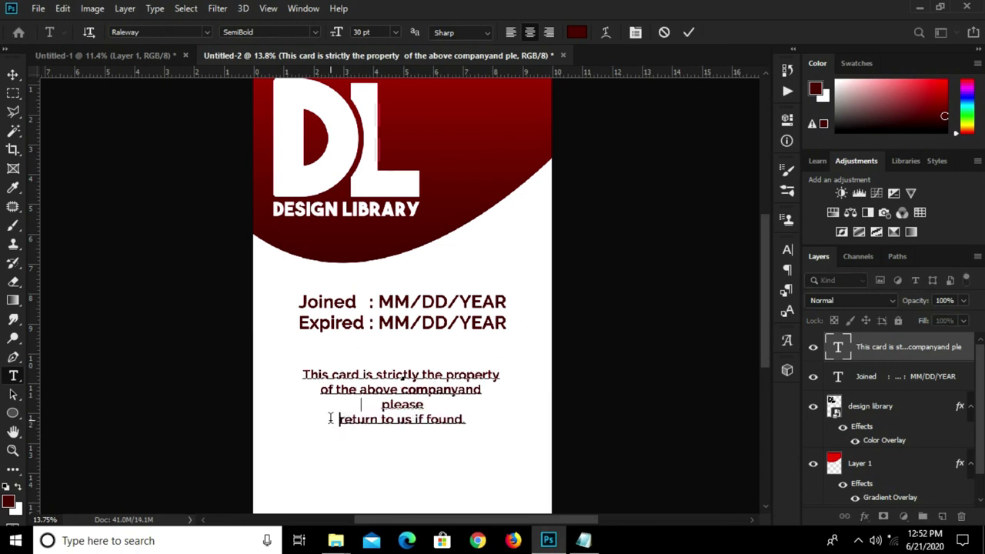
key(BackSpace)
click(690, 32)
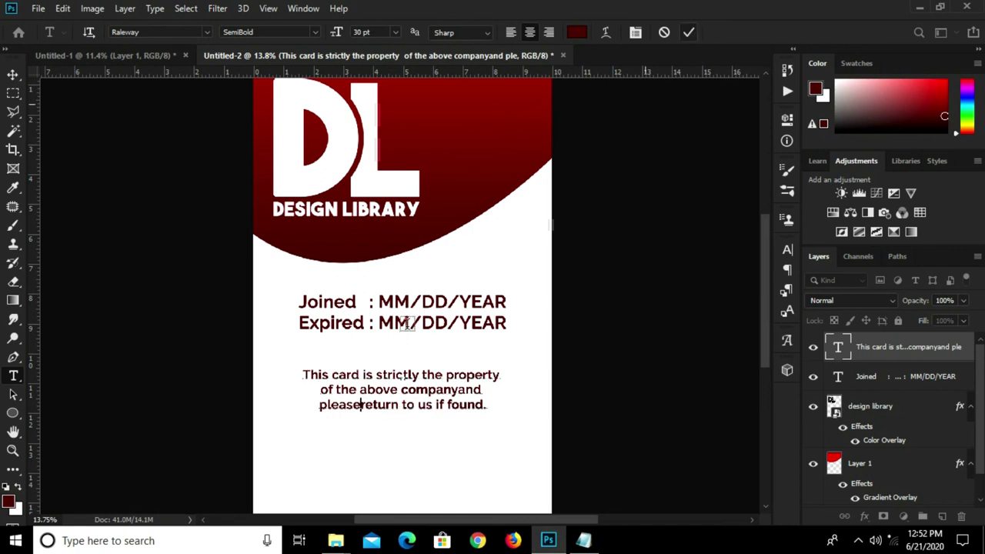
key(v)
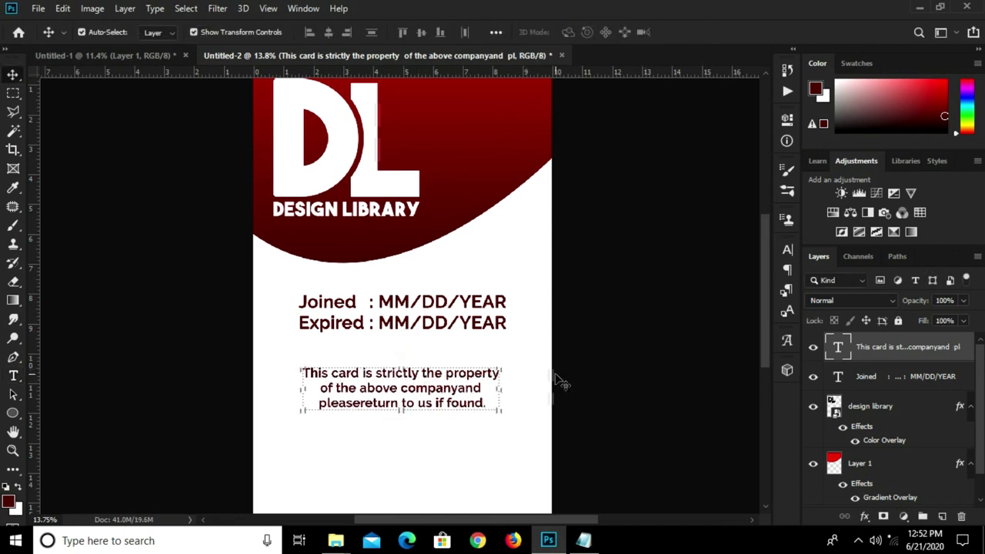
click(561, 381)
key(ctrl+0)
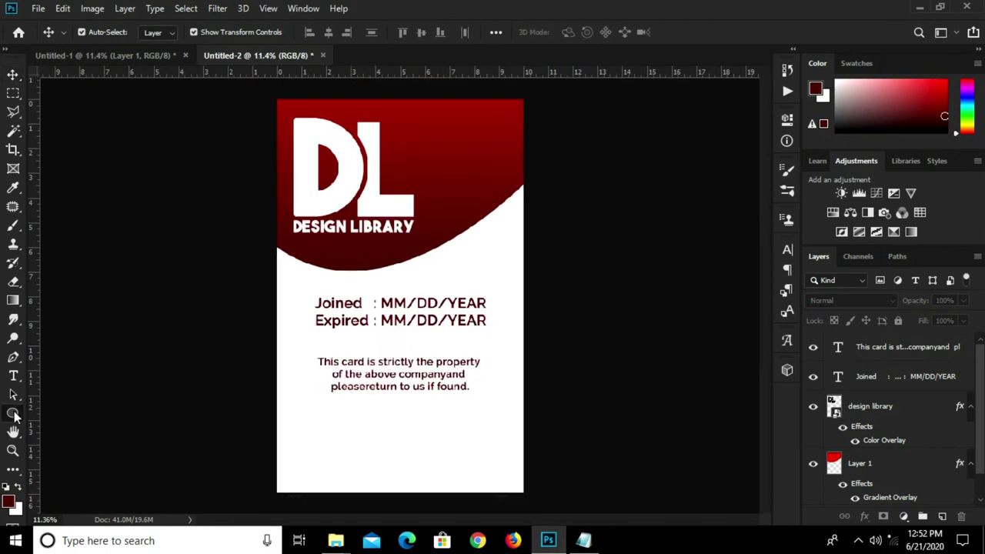
- Draw a dark red rectangle across the card's bottom edge
right_click(13, 413)
click(61, 413)
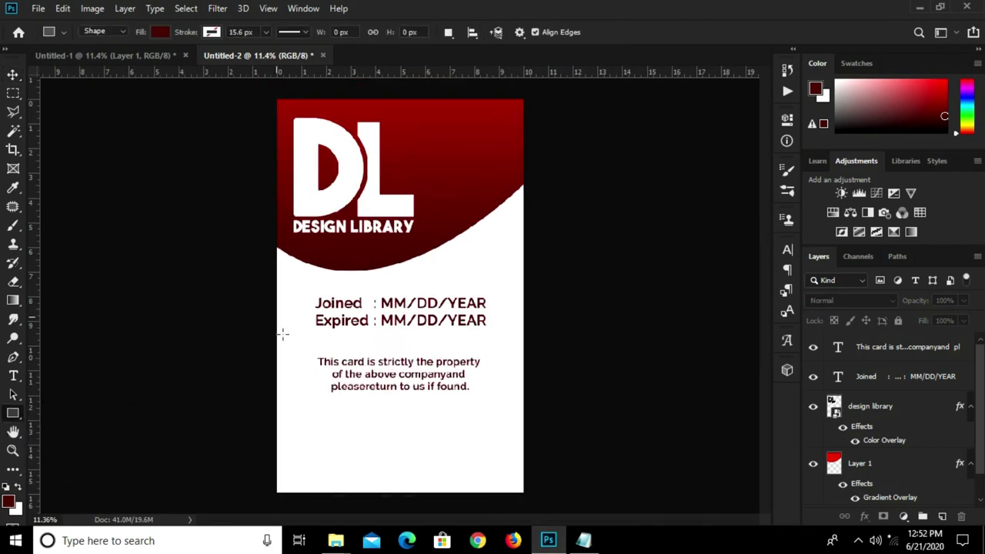
drag(270, 445, 548, 508)
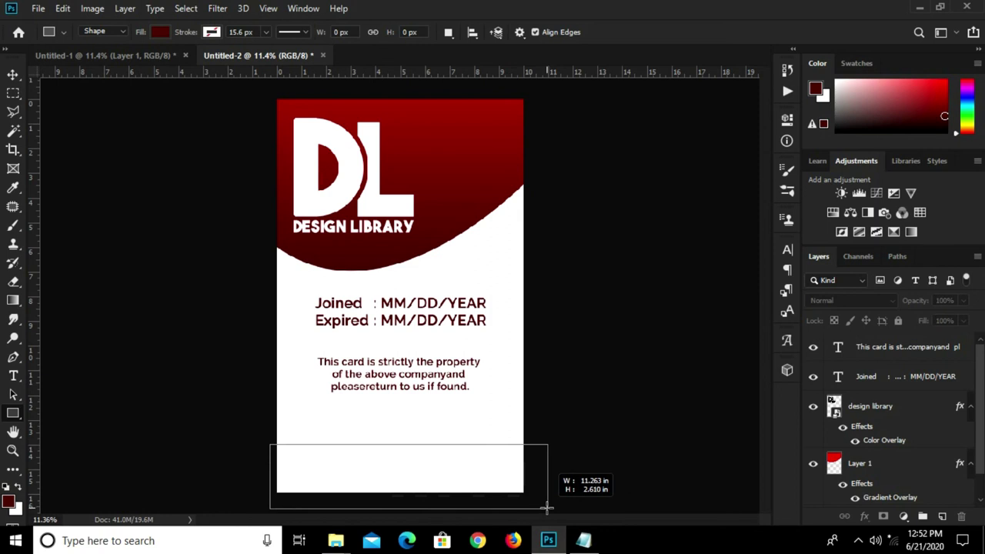
key(v)
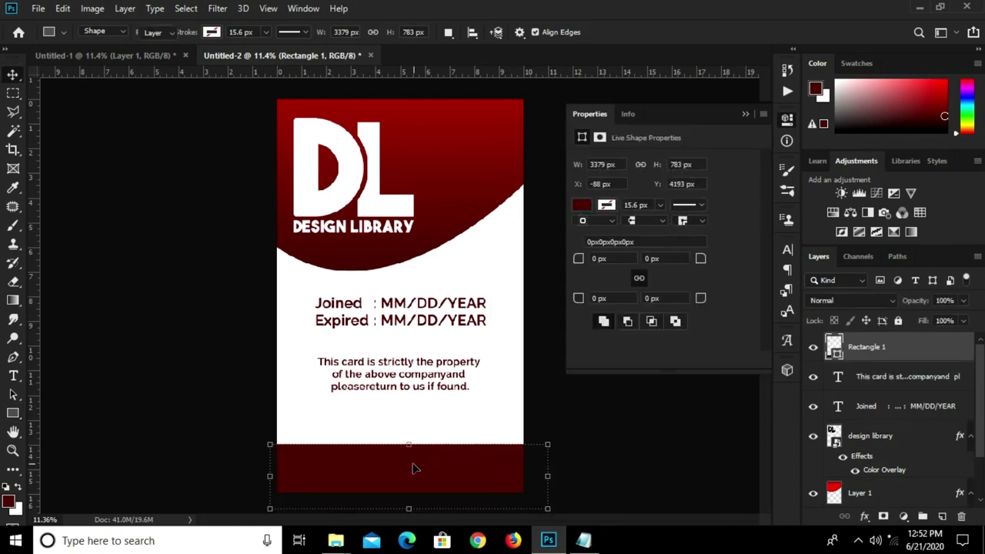
- Bend the rectangle's top edge into a wave using an added anchor point
click(13, 357)
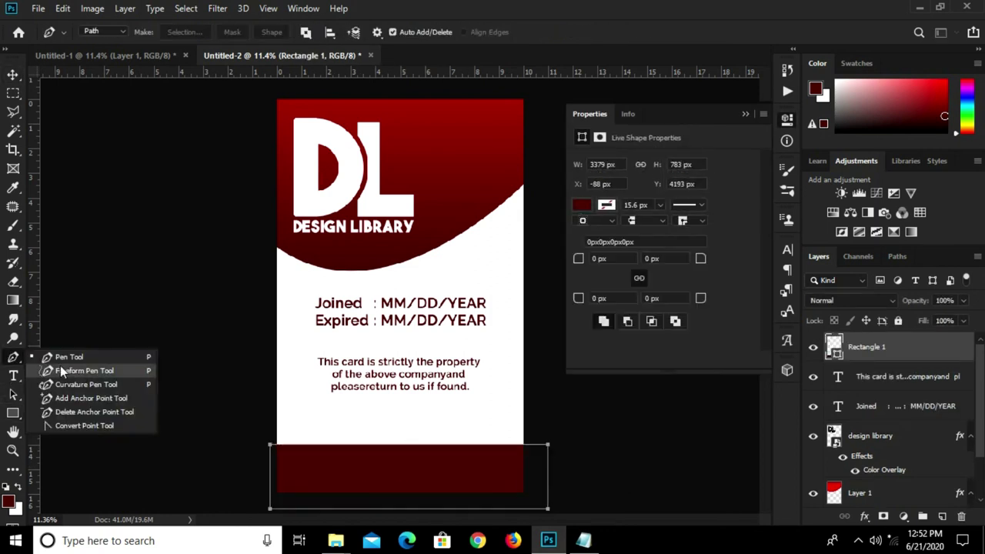
click(78, 400)
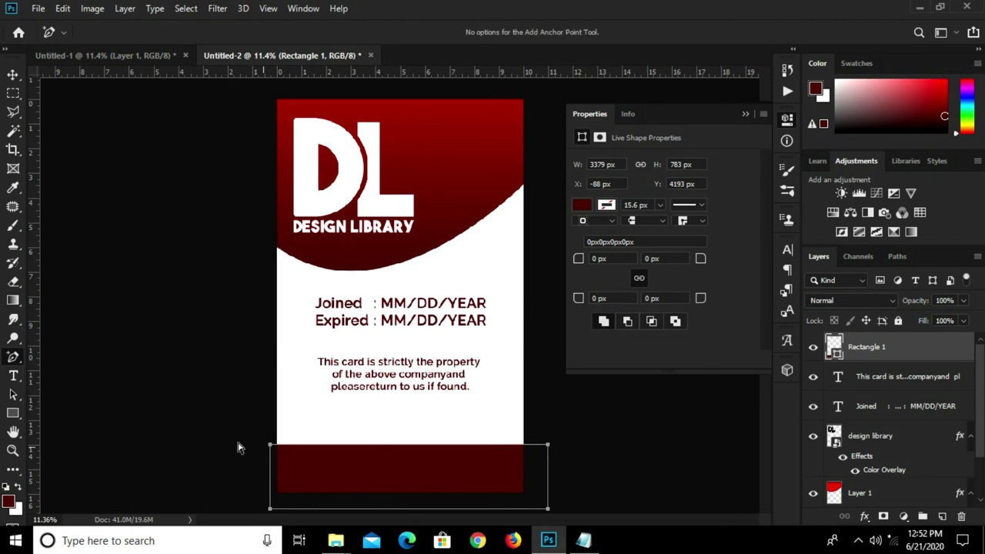
click(407, 450)
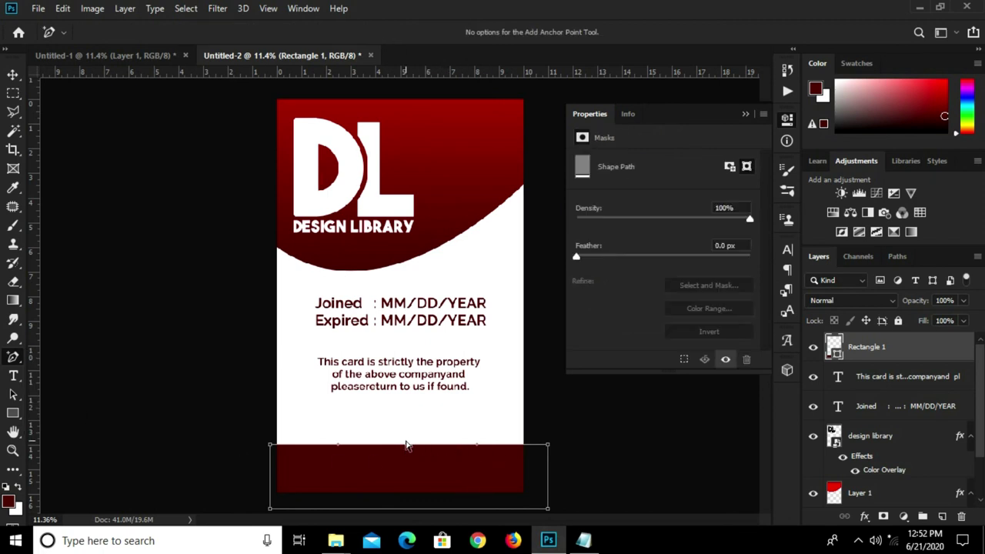
mouse_move(407, 446)
mouse_down()
mouse_move(478, 438)
mouse_move(514, 485)
mouse_up()
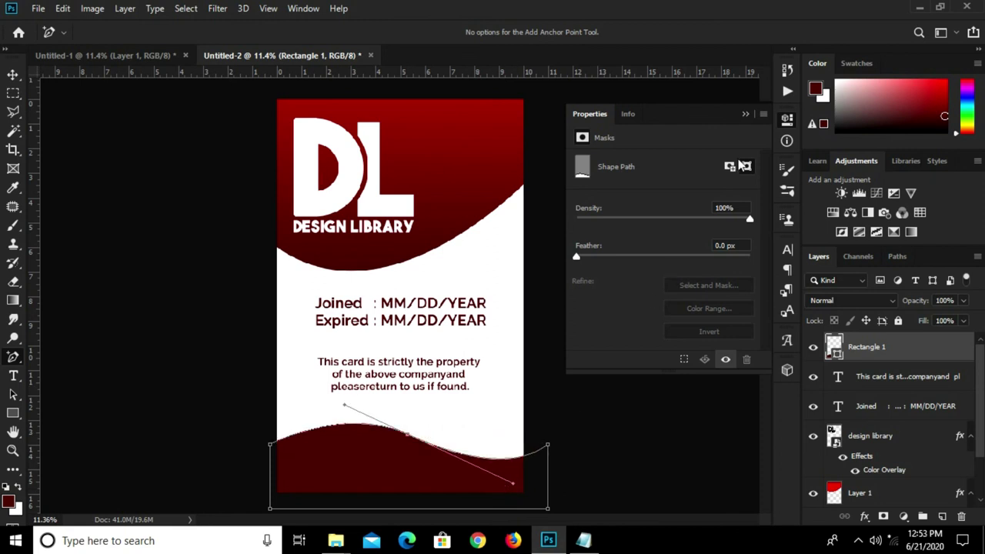
click(745, 115)
key(v)
click(598, 366)
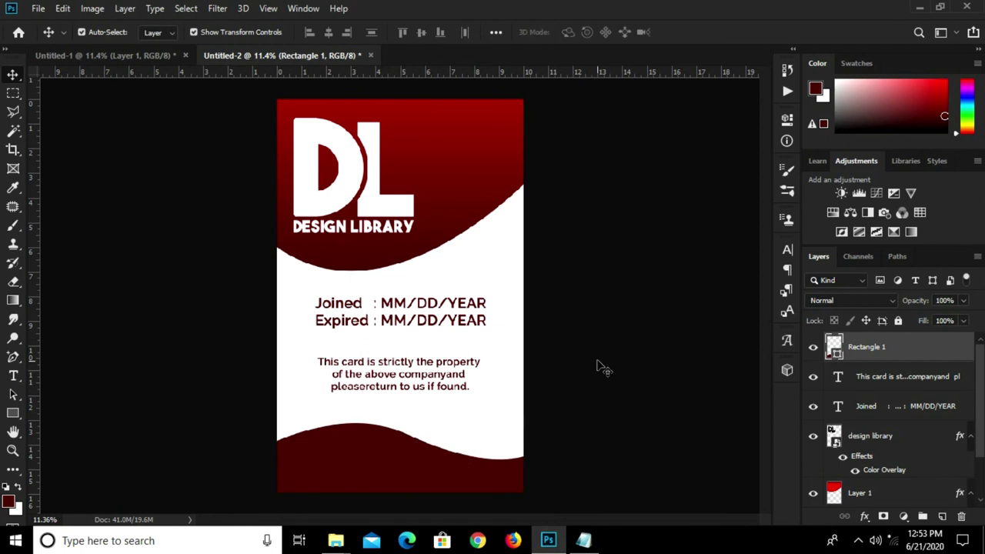
key(ctrl+minus)
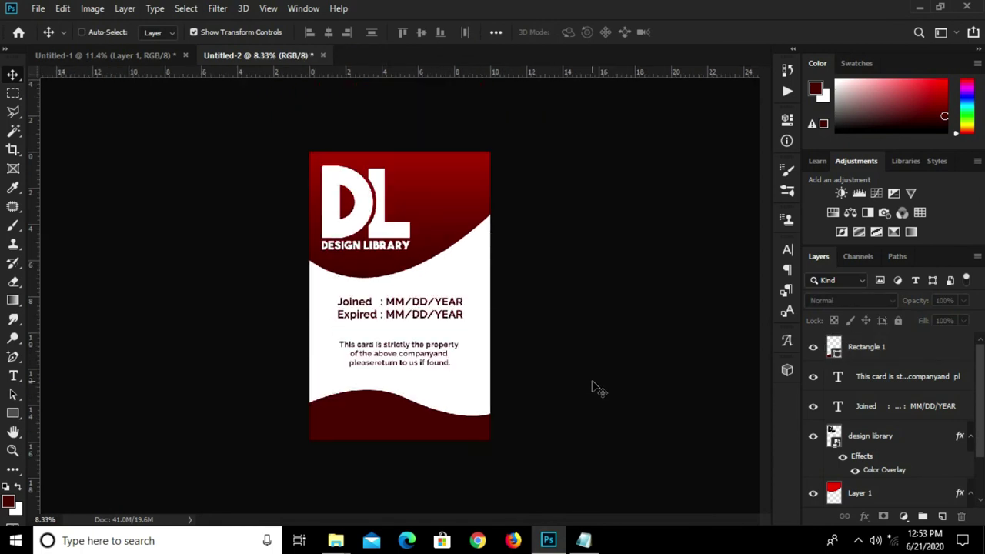
key(ctrl+0)
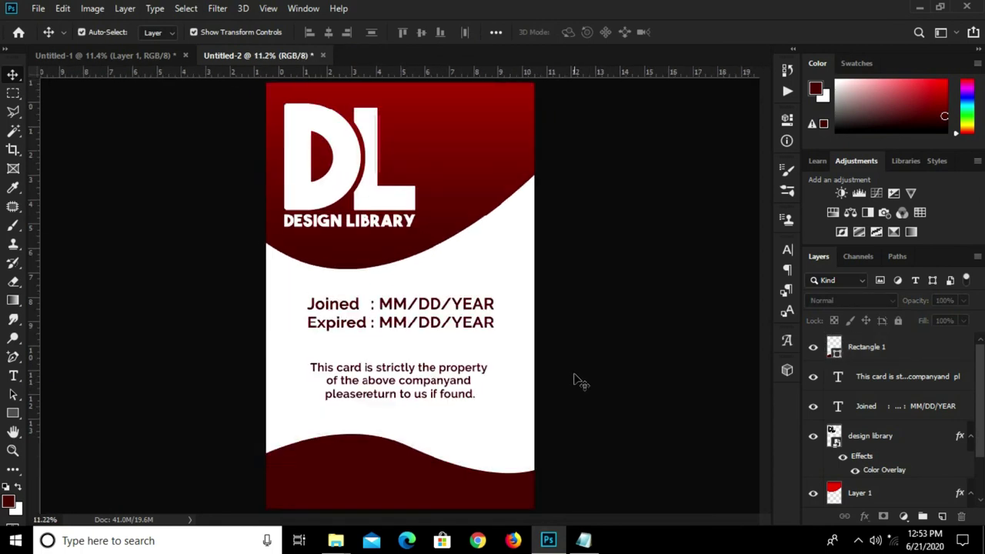
key(ctrl+minus)
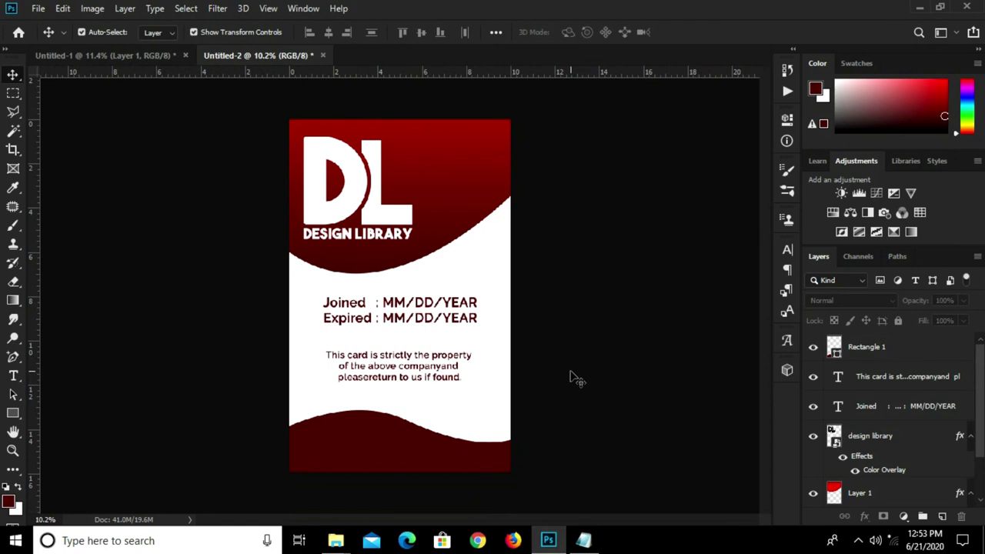
scroll(567, 395, up, 1)
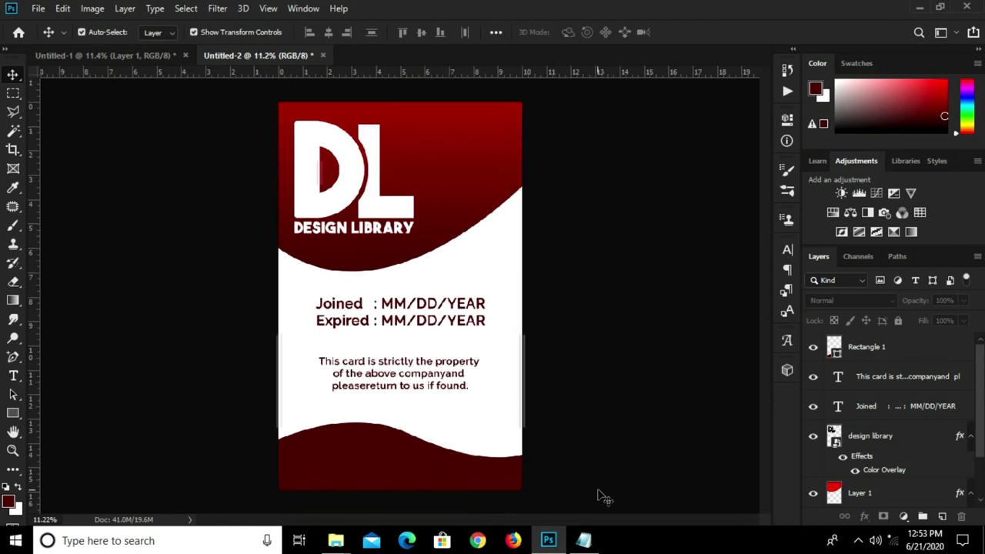
- Copy the Your Signature and Yours Sincerely lines from the id card notes
click(582, 540)
scroll(357, 433, down, 3)
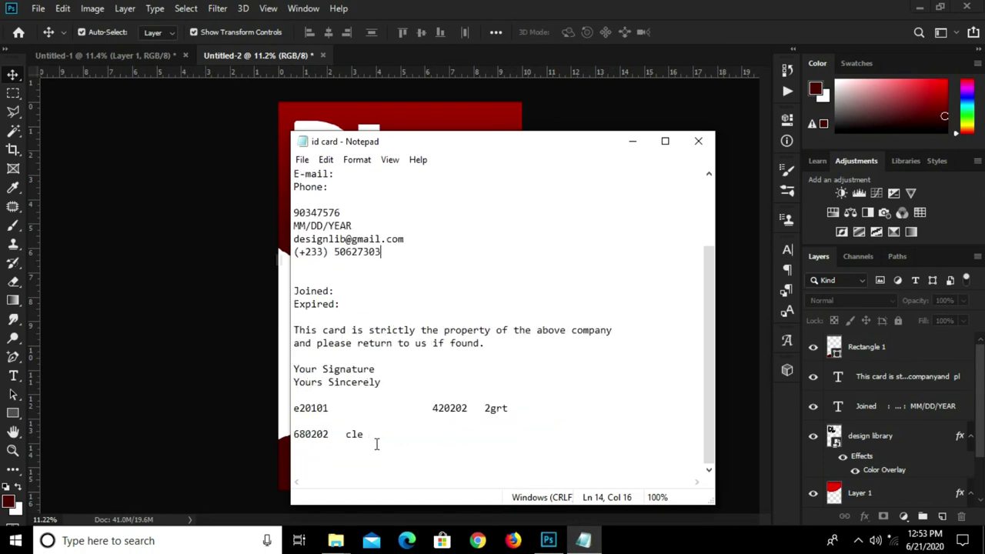
drag(383, 385, 293, 369)
right_click(320, 372)
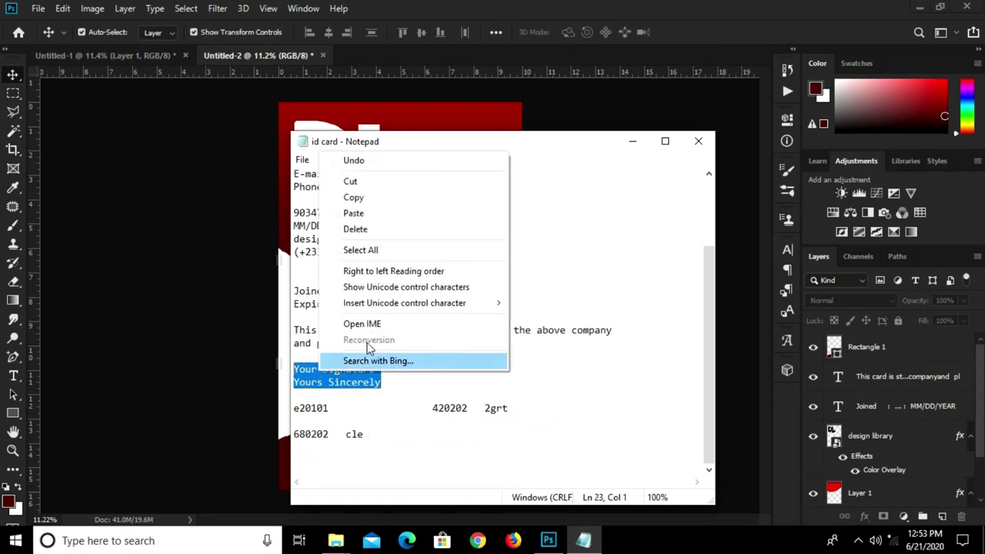
click(370, 197)
click(279, 365)
- Duplicate the property notice text just below the original
click(387, 404)
scroll(387, 391, up, 2)
click(387, 389)
mouse_move(387, 388)
mouse_down()
mouse_move(389, 372)
mouse_move(380, 419)
mouse_up()
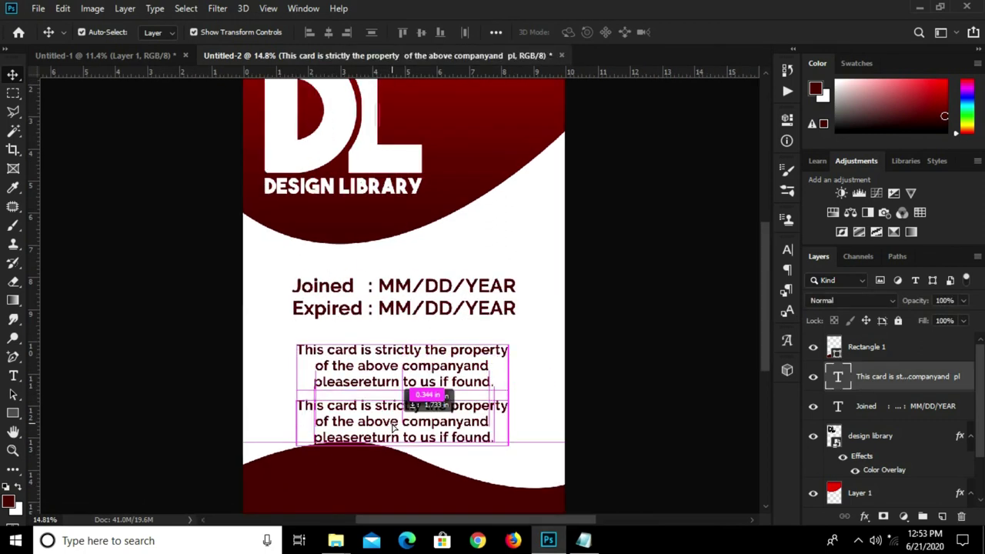
- Duplicate the notice paragraph and replace it with 'Your Signature' and 'Yours Sincerely' lines
key(t)
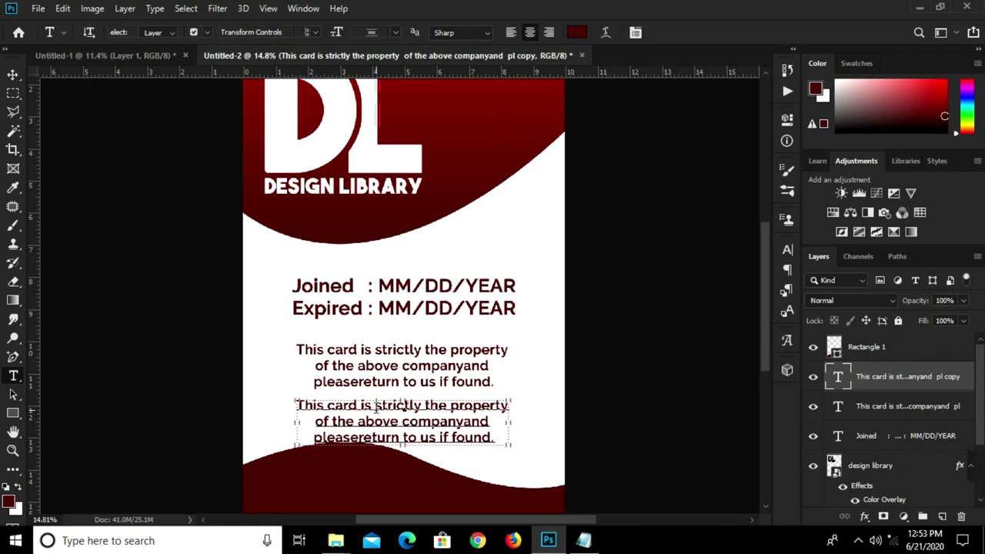
click(377, 410)
key(ctrl+a)
text(Your Signature)
key(Return)
text(Yours Sincerely)
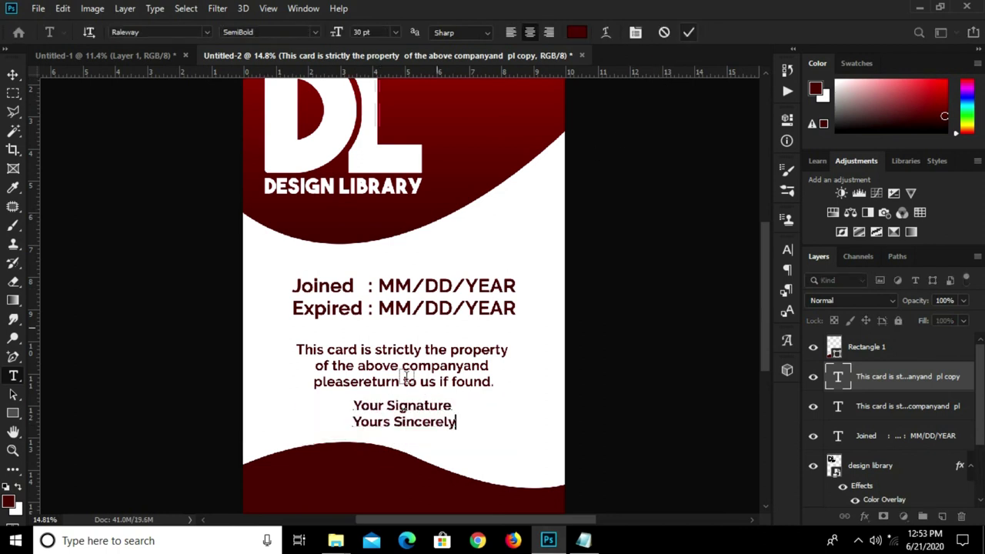
key(ctrl+Return)
- Centre the signature text horizontally on the card and place it slightly lower
key(v)
key(ctrl+a)
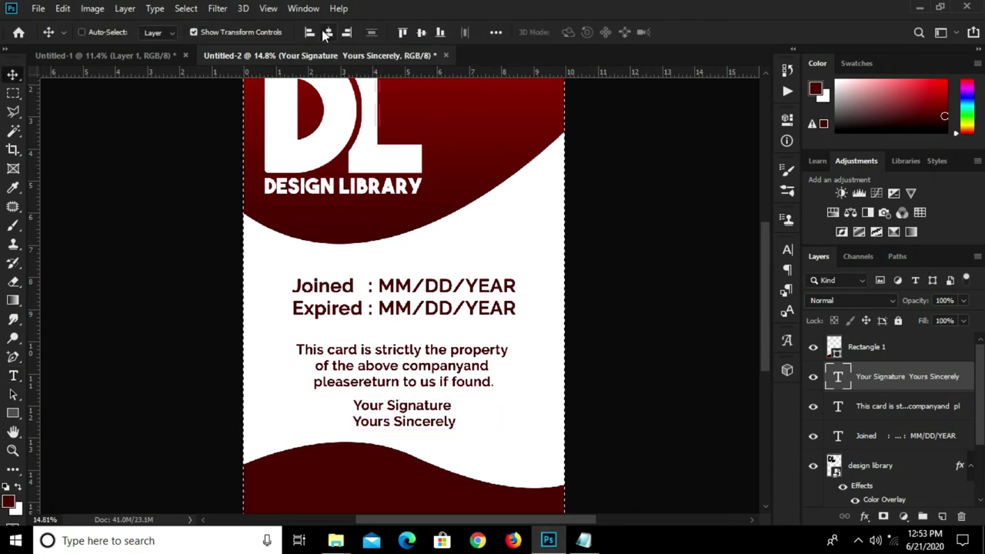
click(329, 32)
key(ctrl+d)
drag(408, 401, 414, 408)
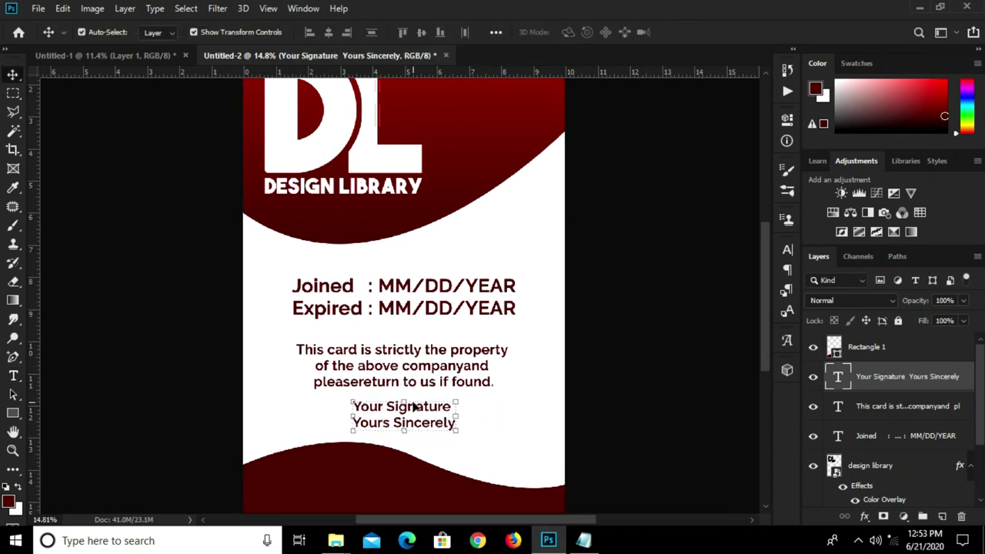
click(598, 396)
- Nudge the property notice, Joined/Expired dates and signature text upward, then zoom out
click(380, 365)
key(shift+Up)
key(shift+Up)
key(shift+Up)
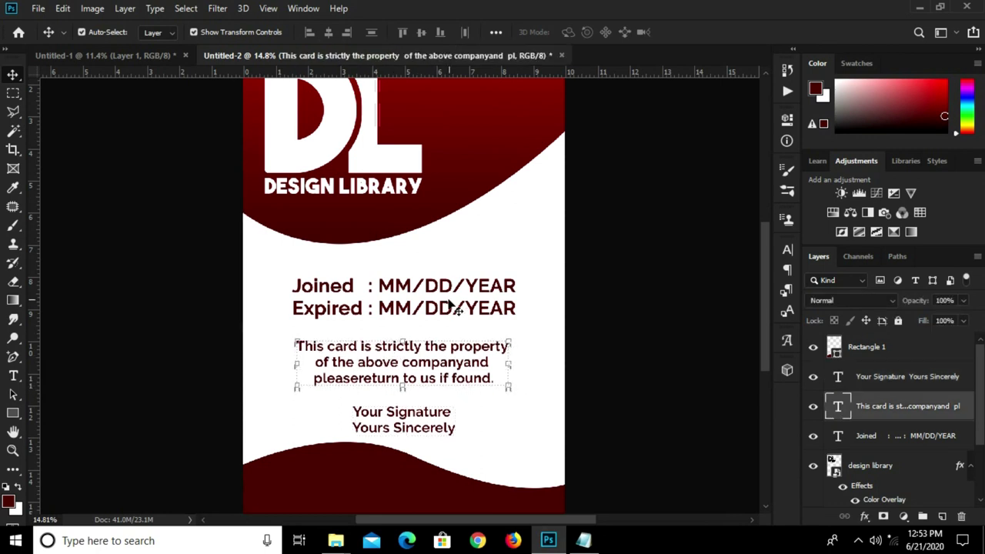
click(449, 312)
key(shift+Up)
key(shift+Up)
key(shift+Up)
key(shift+Up)
key(shift+Up)
key(shift+Up)
key(shift+Up)
key(shift+Up)
key(shift+Up)
key(shift+Up)
key(shift+Up)
key(shift+Up)
key(shift+Up)
key(shift+Up)
click(415, 423)
key(shift+Up)
key(shift+Up)
key(shift+Up)
key(shift+Up)
key(shift+Up)
click(599, 407)
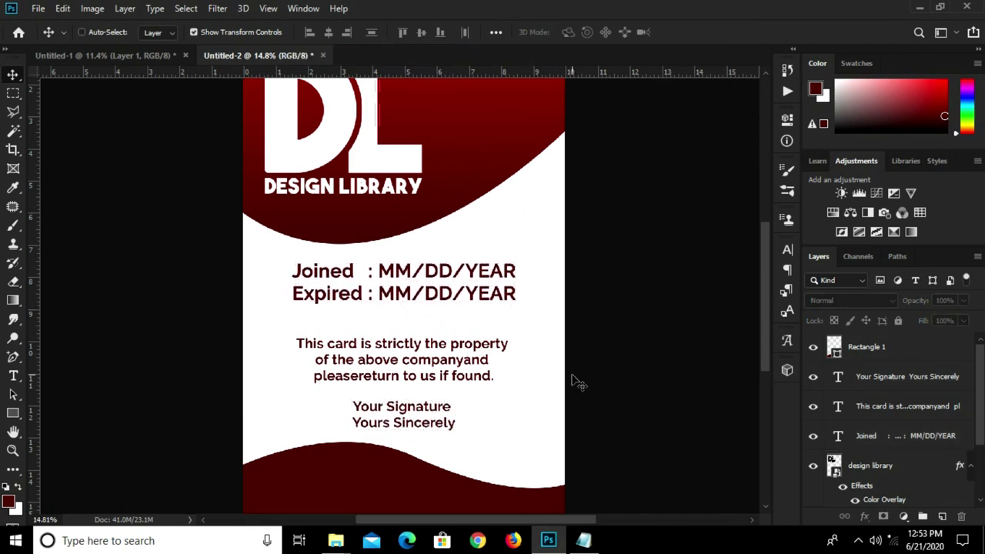
key(ctrl+minus)
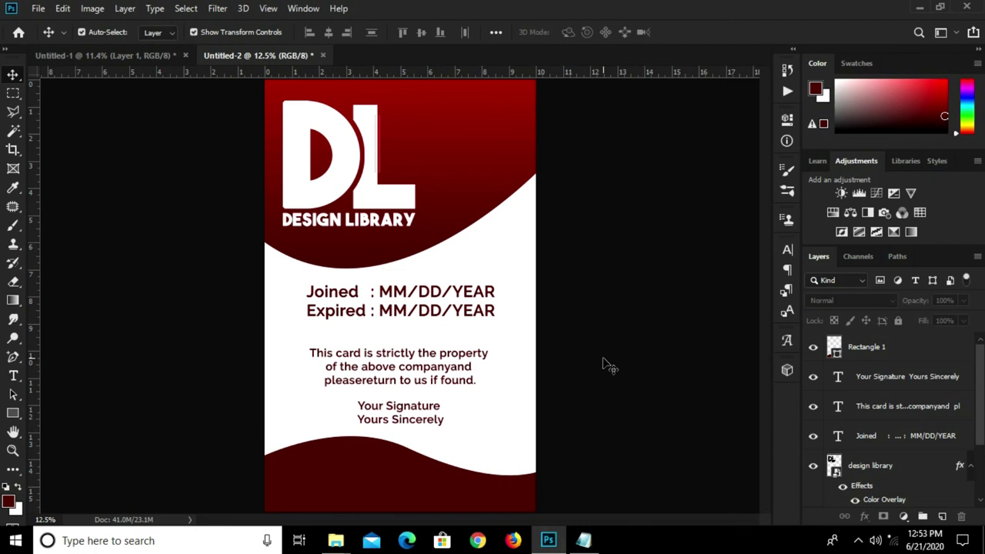
key(ctrl+0)
key(ctrl+plus)
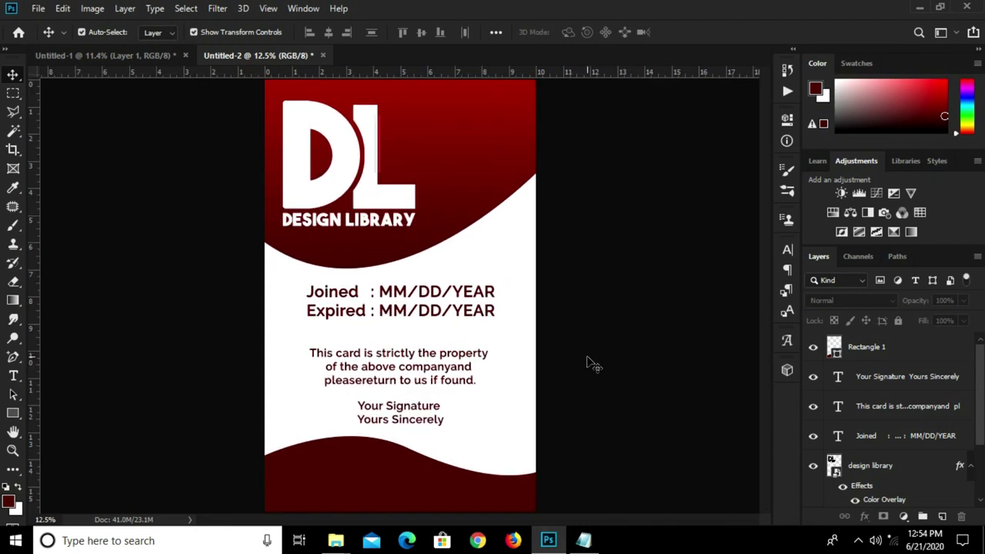